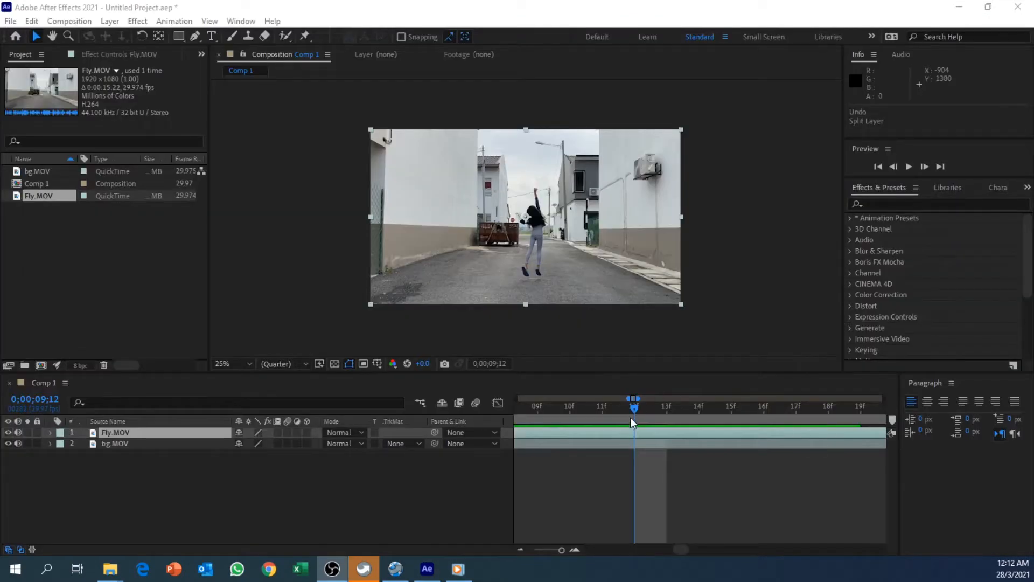
Split the Fly.MOV layer at 0;00;09;12, where the girl is in mid-jump
{"action": "left_click", "coordinate": [633, 408]}
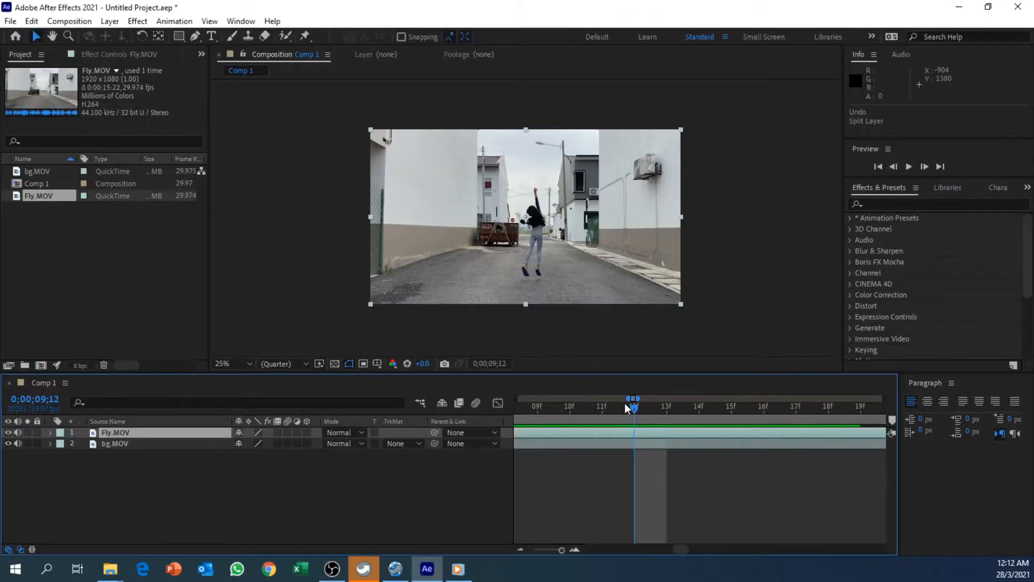
{"action": "mouse_move", "coordinate": [636, 406]}
{"action": "left_mouse_down"}
{"action": "mouse_move", "coordinate": [662, 406]}
{"action": "mouse_move", "coordinate": [615, 406]}
{"action": "mouse_move", "coordinate": [634, 409]}
{"action": "left_mouse_up"}
{"action": "key", "text": "ctrl+shift+d"}
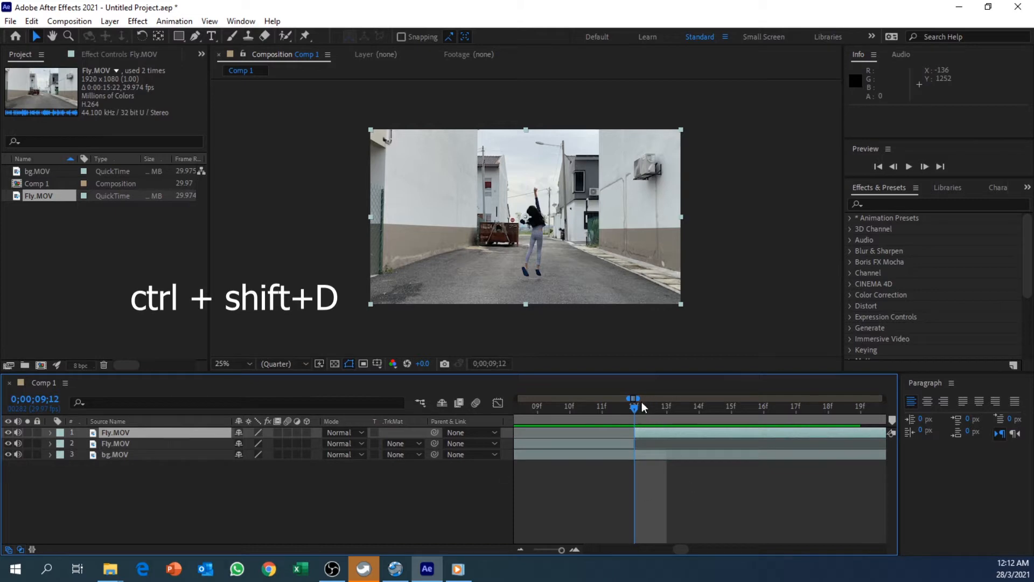
{"action": "mouse_move", "coordinate": [638, 412]}
{"action": "left_mouse_down"}
{"action": "mouse_move", "coordinate": [690, 413]}
{"action": "mouse_move", "coordinate": [637, 414]}
{"action": "left_mouse_up"}
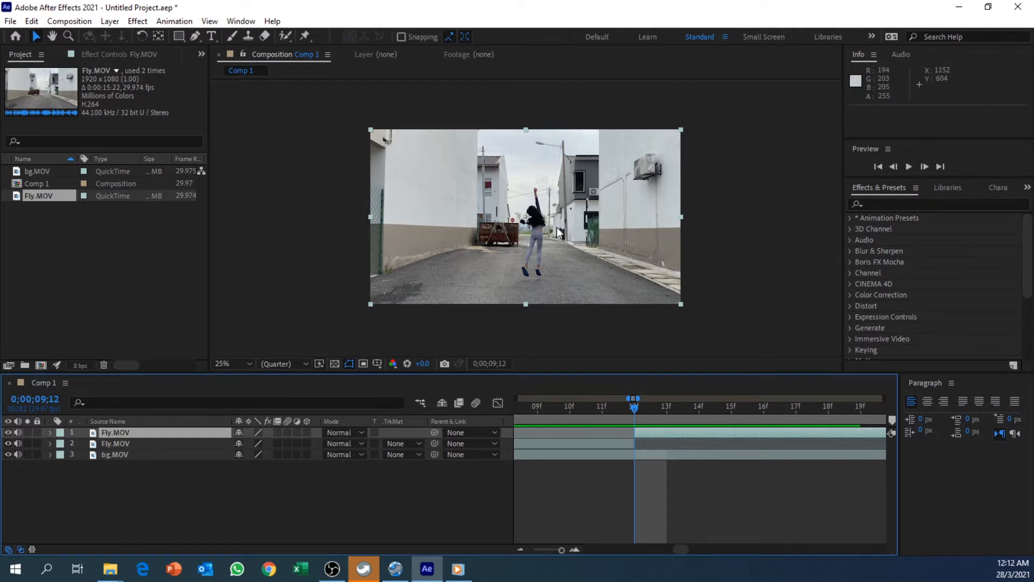
Lock the bg.MOV layer
{"action": "key", "text": "period"}
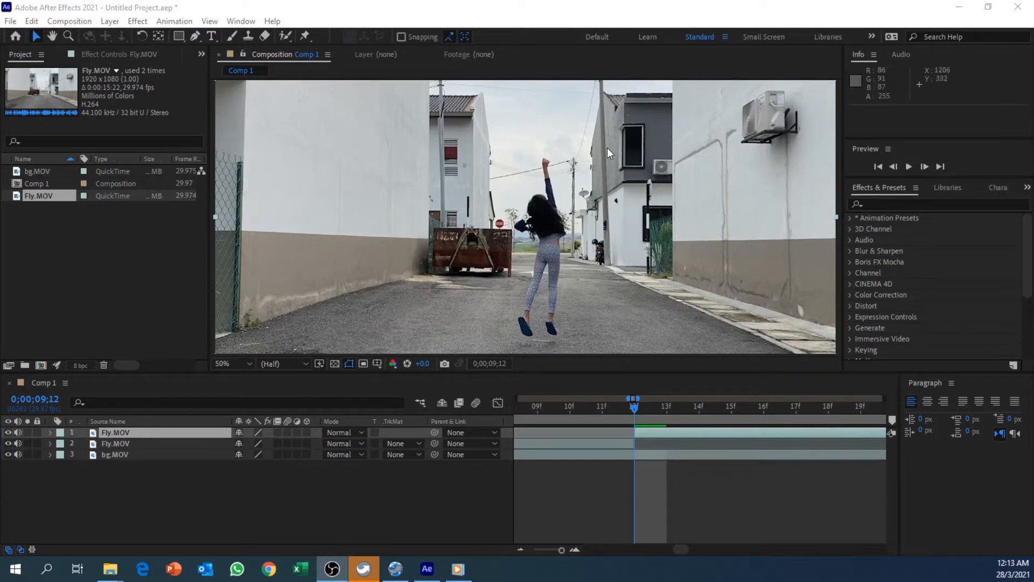
{"action": "scroll", "coordinate": [581, 213], "scroll_direction": "up", "scroll_amount": 1}
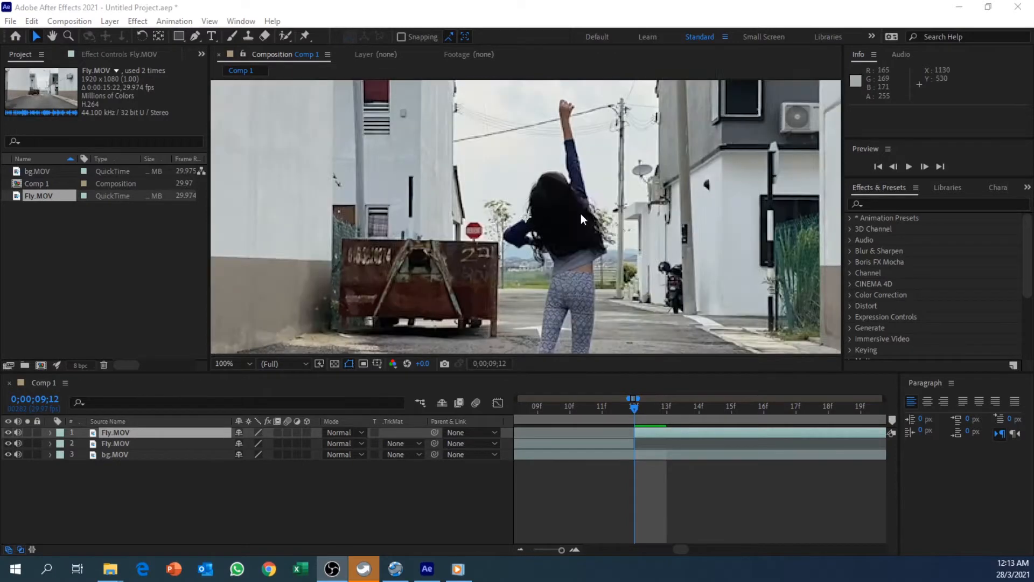
{"action": "left_click_drag", "start_coordinate": [648, 253], "coordinate": [612, 180]}
{"action": "left_click_drag", "start_coordinate": [622, 133], "coordinate": [594, 266]}
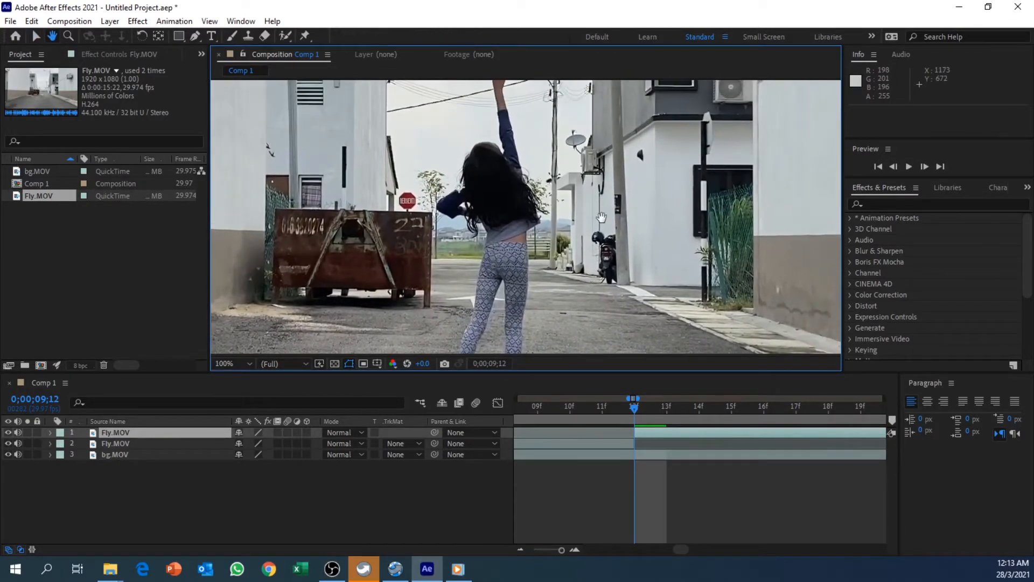
{"action": "key", "text": "v"}
{"action": "left_click", "coordinate": [35, 455]}
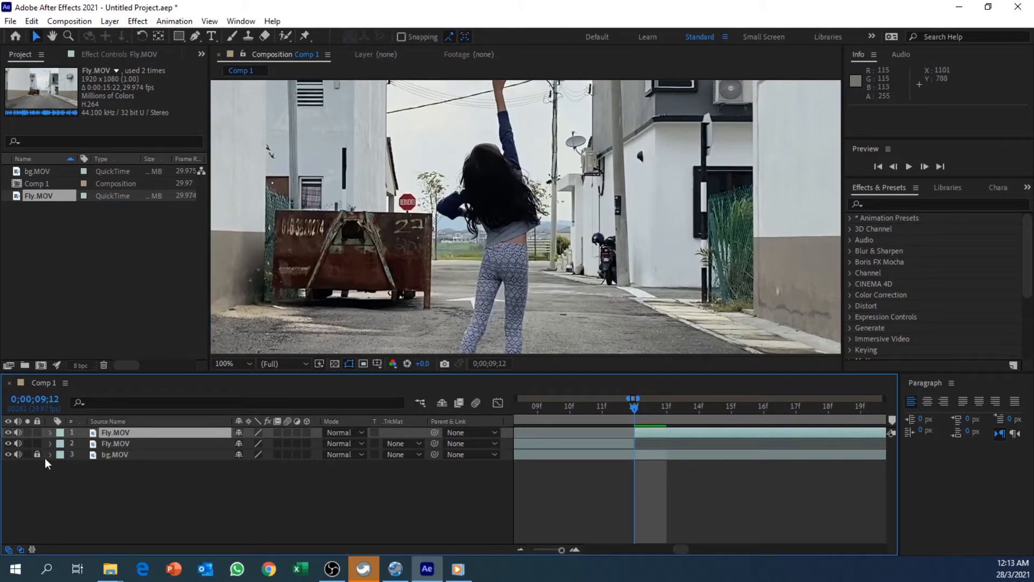
Activate the Roto Brush Tool and open the upper Fly.MOV layer in the Layer viewer
{"action": "scroll", "coordinate": [659, 271], "scroll_direction": "up", "scroll_amount": 3}
{"action": "scroll", "coordinate": [659, 271], "scroll_direction": "down", "scroll_amount": 3}
{"action": "left_click", "coordinate": [285, 38]}
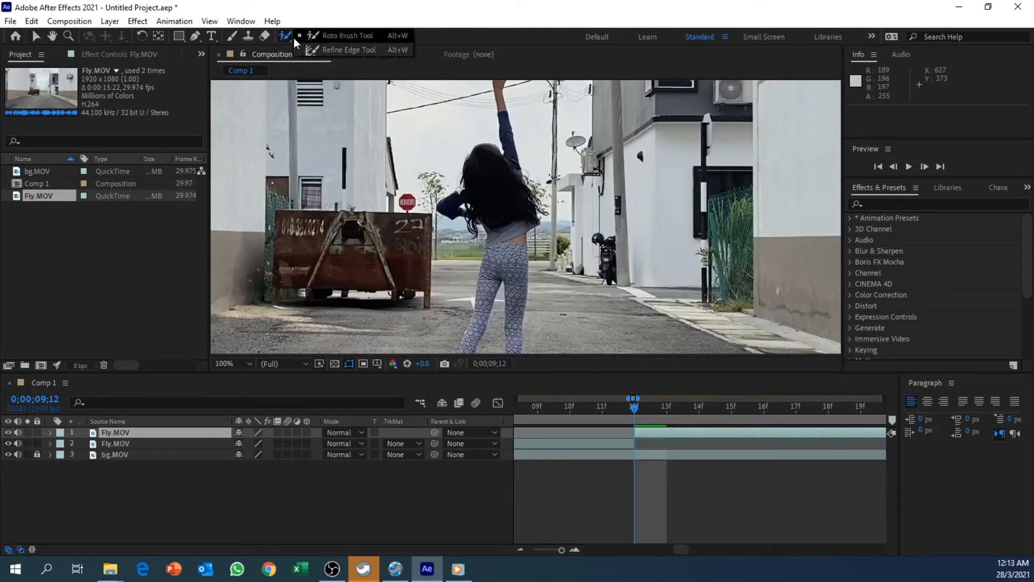
{"action": "left_click", "coordinate": [331, 36]}
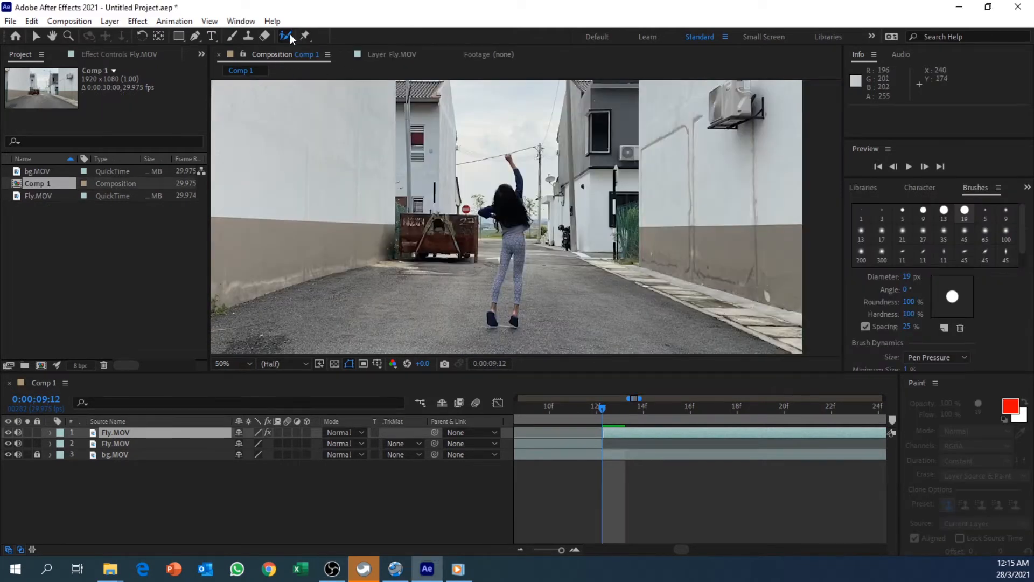
{"action": "left_click", "coordinate": [391, 54]}
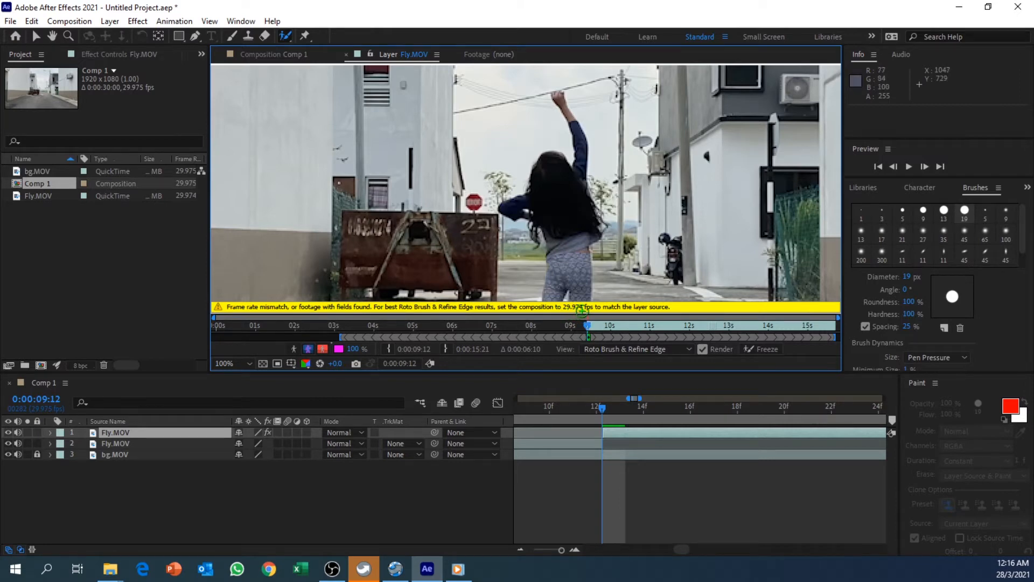
Set the frame rate of Comp 1 to 29.974 frames per second in its composition settings
{"action": "right_click", "coordinate": [37, 183]}
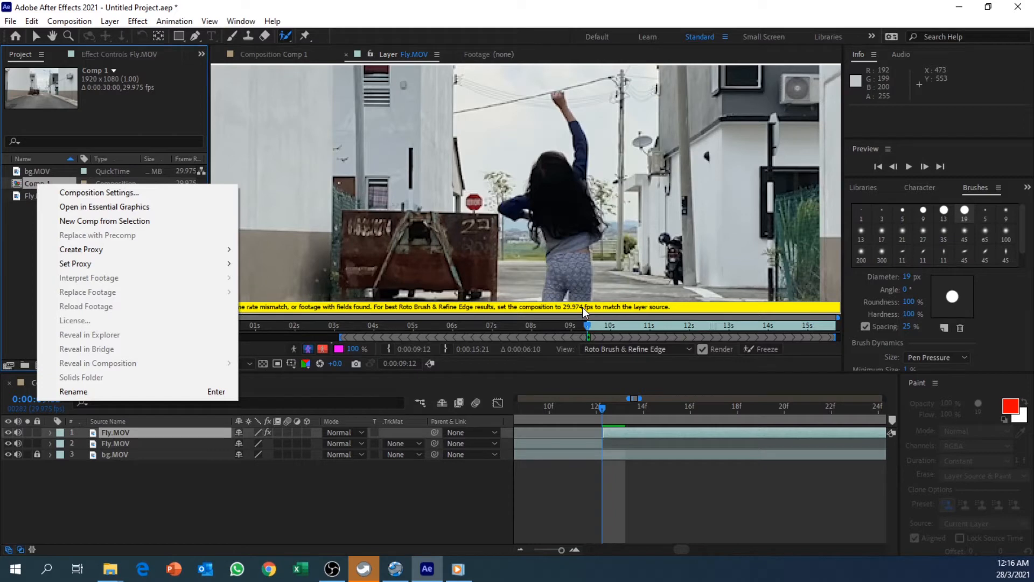
{"action": "left_click", "coordinate": [35, 182]}
{"action": "right_click", "coordinate": [34, 182]}
{"action": "left_click", "coordinate": [42, 186]}
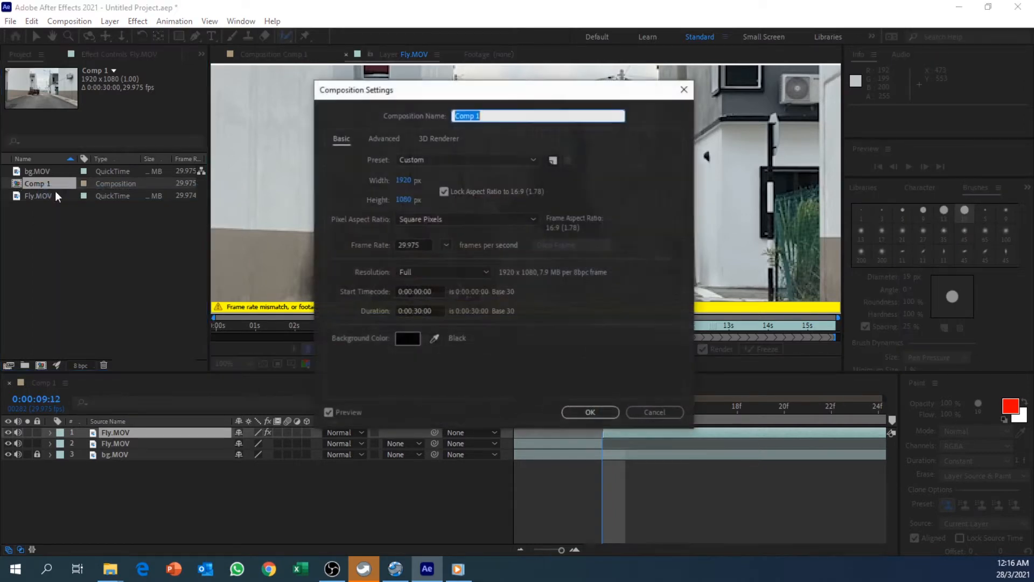
{"action": "left_click", "coordinate": [419, 245]}
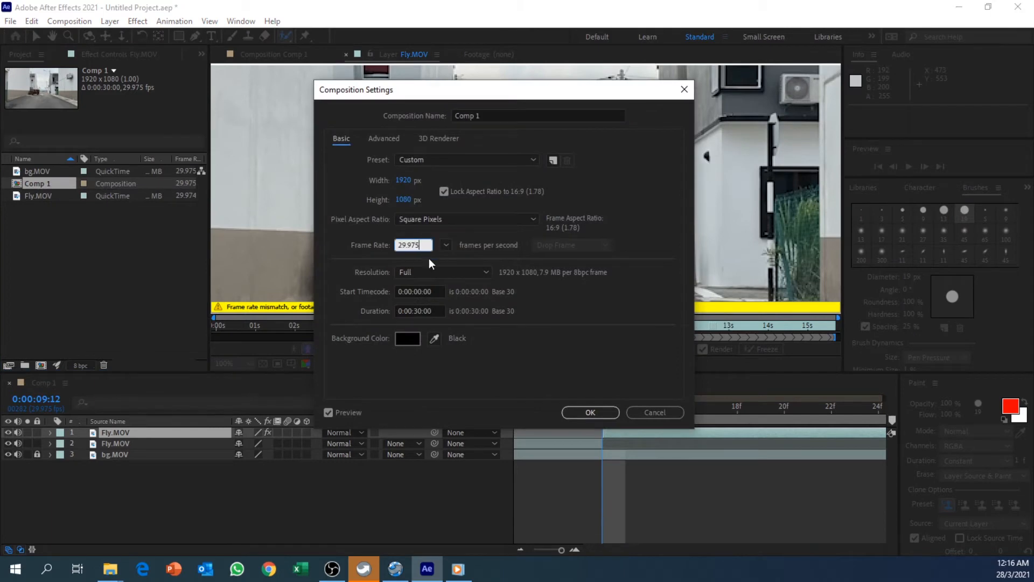
{"action": "left_click", "coordinate": [583, 412]}
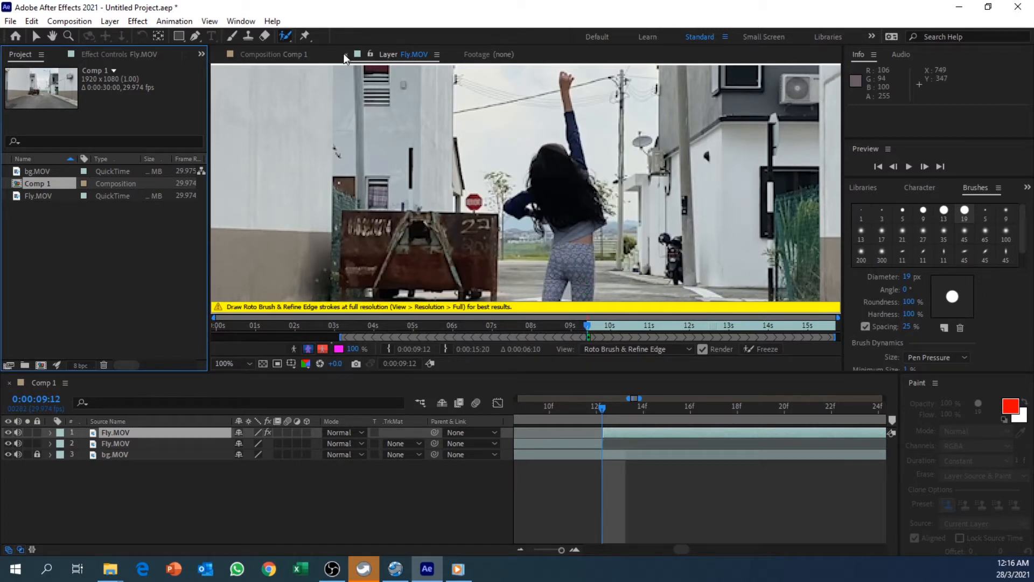
Paint a Roto Brush foreground stroke on the Fly.MOV layer from the girl's head down to her hips
{"action": "left_click", "coordinate": [272, 54]}
{"action": "left_click", "coordinate": [381, 54]}
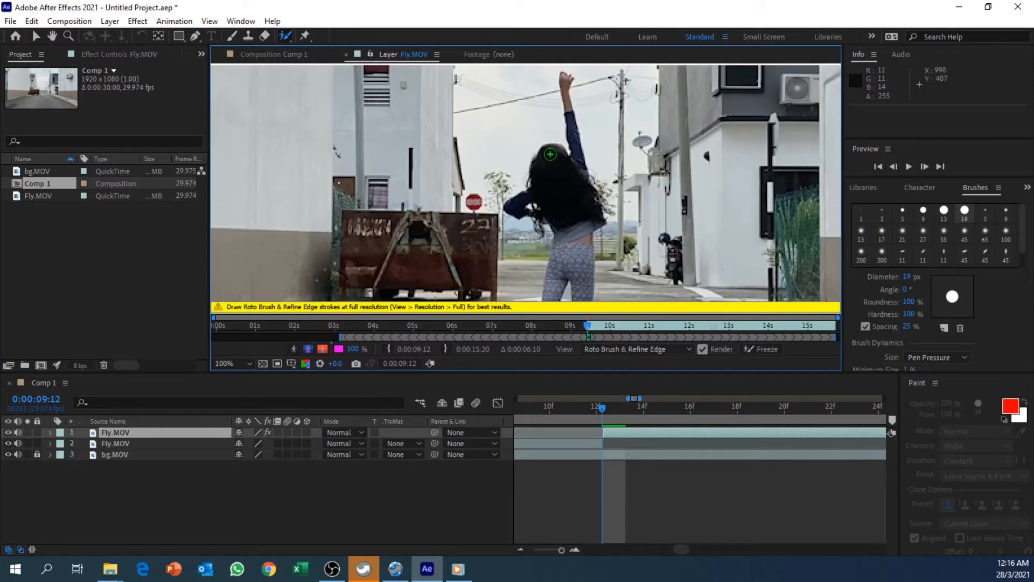
{"action": "left_click_drag", "start_coordinate": [550, 155], "coordinate": [574, 258]}
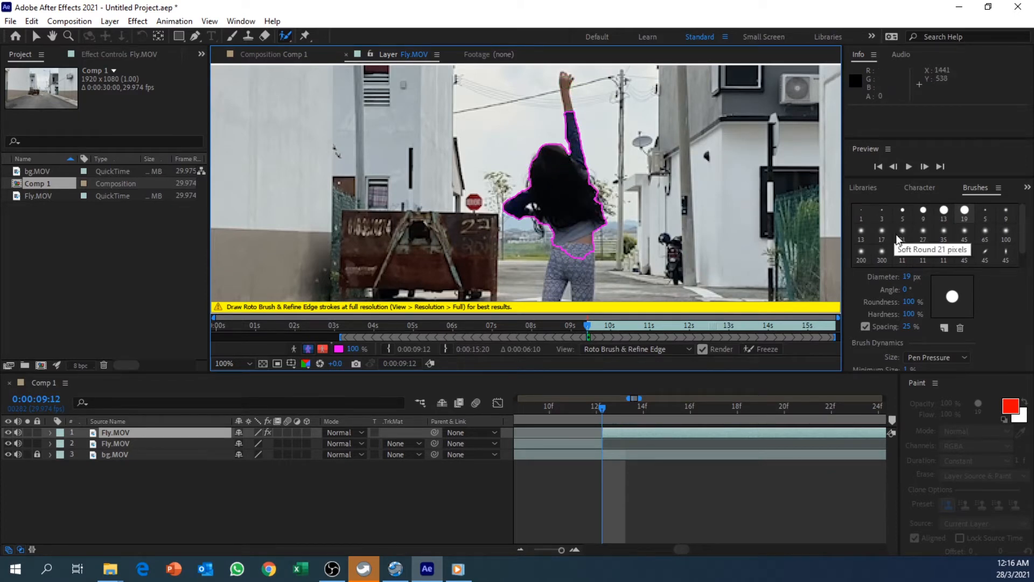
Choose the 5 px brush and add the girl's raised forearm and hand to the roto selection
{"action": "left_click", "coordinate": [906, 214]}
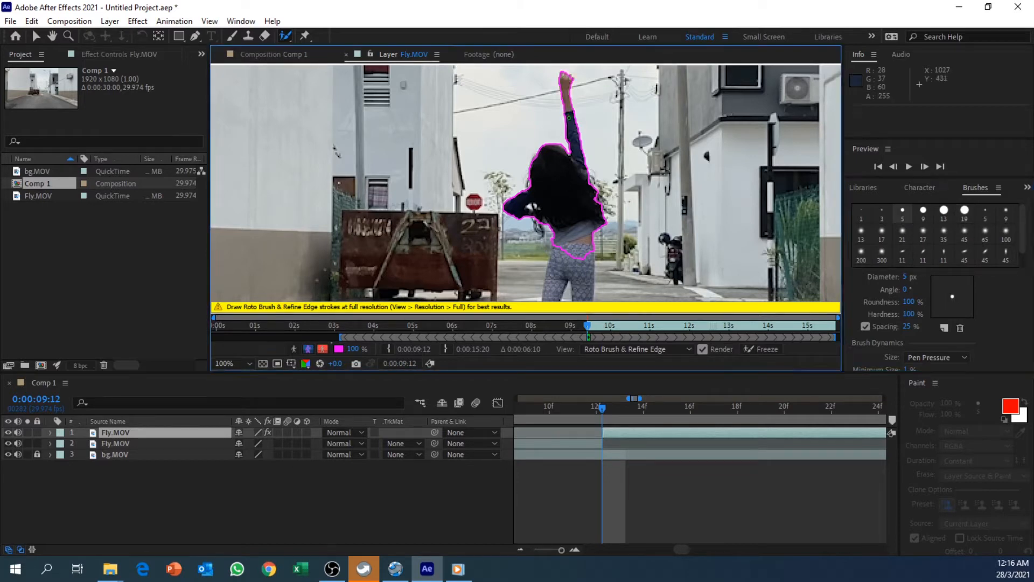
{"action": "scroll", "coordinate": [577, 156], "scroll_direction": "up", "scroll_amount": 2}
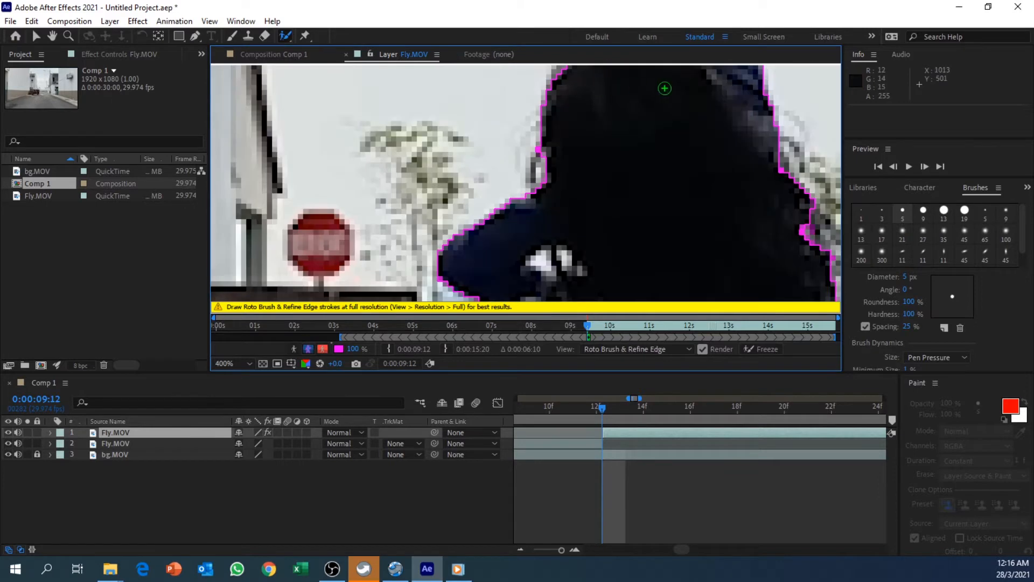
{"action": "left_click_drag", "start_coordinate": [664, 90], "coordinate": [567, 264]}
{"action": "left_click_drag", "start_coordinate": [646, 170], "coordinate": [604, 295]}
{"action": "left_click_drag", "start_coordinate": [600, 136], "coordinate": [570, 286]}
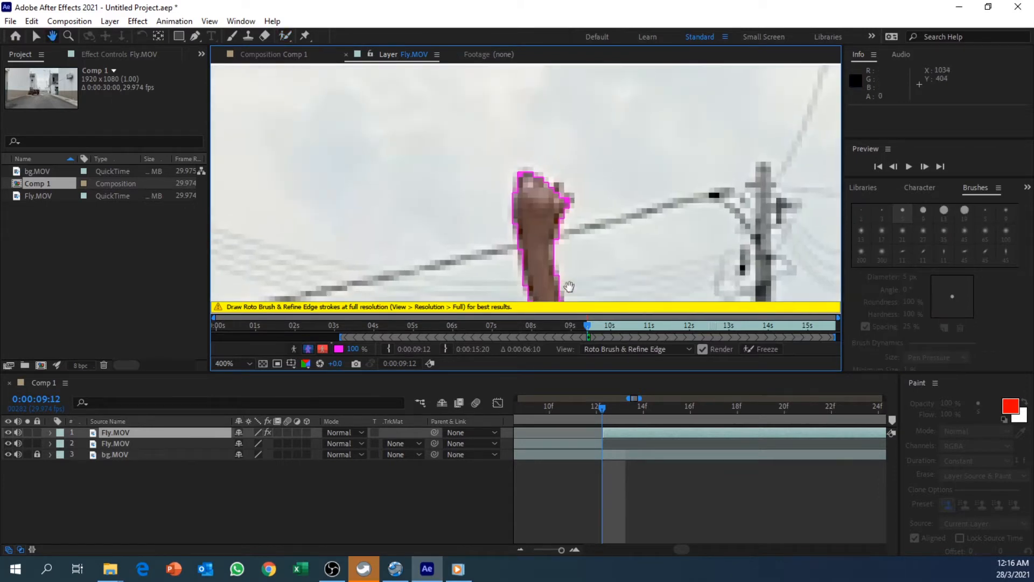
{"action": "mouse_move", "coordinate": [560, 193]}
{"action": "left_mouse_down"}
{"action": "mouse_move", "coordinate": [552, 204]}
{"action": "mouse_move", "coordinate": [580, 189]}
{"action": "mouse_move", "coordinate": [579, 108]}
{"action": "left_mouse_up"}
Extend the roto selection over the girl's thighs and down her right leg to the shoe
{"action": "scroll", "coordinate": [590, 273], "scroll_direction": "down", "scroll_amount": 1}
{"action": "left_click_drag", "start_coordinate": [587, 226], "coordinate": [581, 103]}
{"action": "left_click_drag", "start_coordinate": [611, 242], "coordinate": [599, 101]}
{"action": "left_click_drag", "start_coordinate": [526, 151], "coordinate": [458, 287]}
{"action": "mouse_move", "coordinate": [616, 241]}
{"action": "left_mouse_down"}
{"action": "mouse_move", "coordinate": [547, 174]}
{"action": "mouse_move", "coordinate": [540, 237]}
{"action": "left_mouse_up"}
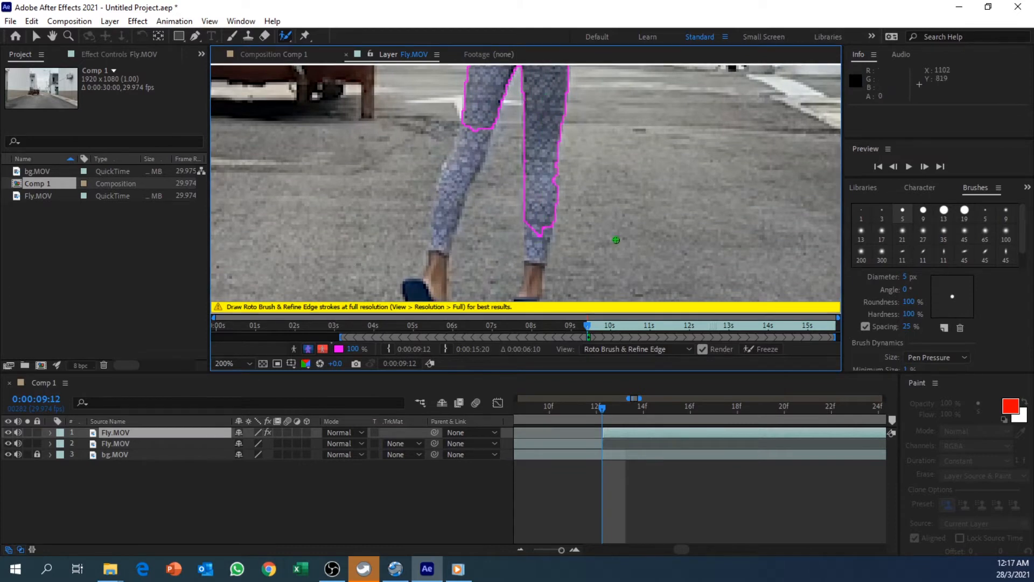
{"action": "left_click_drag", "start_coordinate": [610, 241], "coordinate": [628, 110]}
{"action": "left_click_drag", "start_coordinate": [556, 94], "coordinate": [549, 202]}
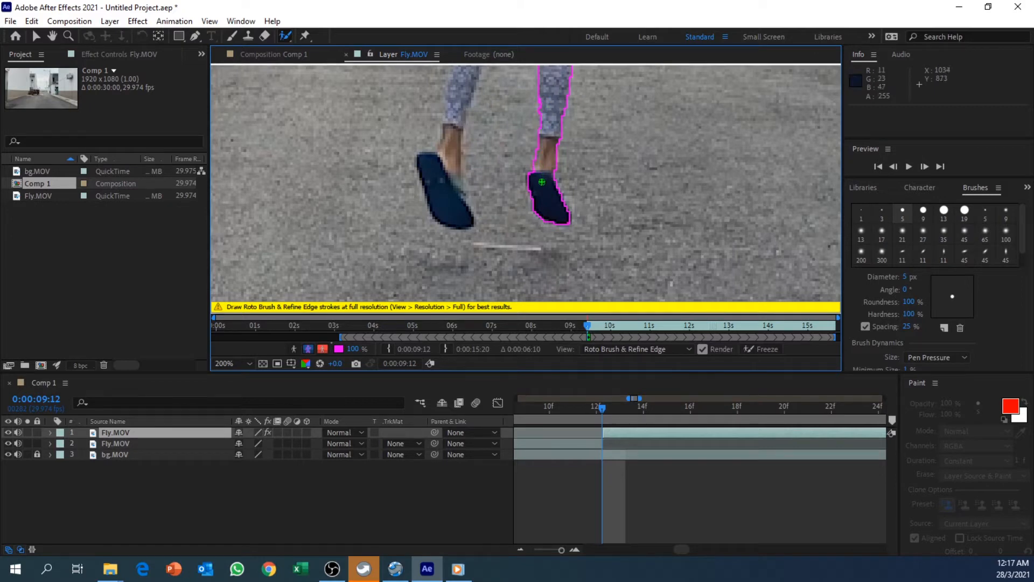
Add the girl's left leg and left shoe to the roto selection
{"action": "key", "text": "period"}
{"action": "key", "text": "period"}
{"action": "key", "text": "period"}
{"action": "key", "text": "period"}
{"action": "key", "text": "comma"}
{"action": "key", "text": "comma"}
{"action": "key", "text": "comma"}
{"action": "key", "text": "comma"}
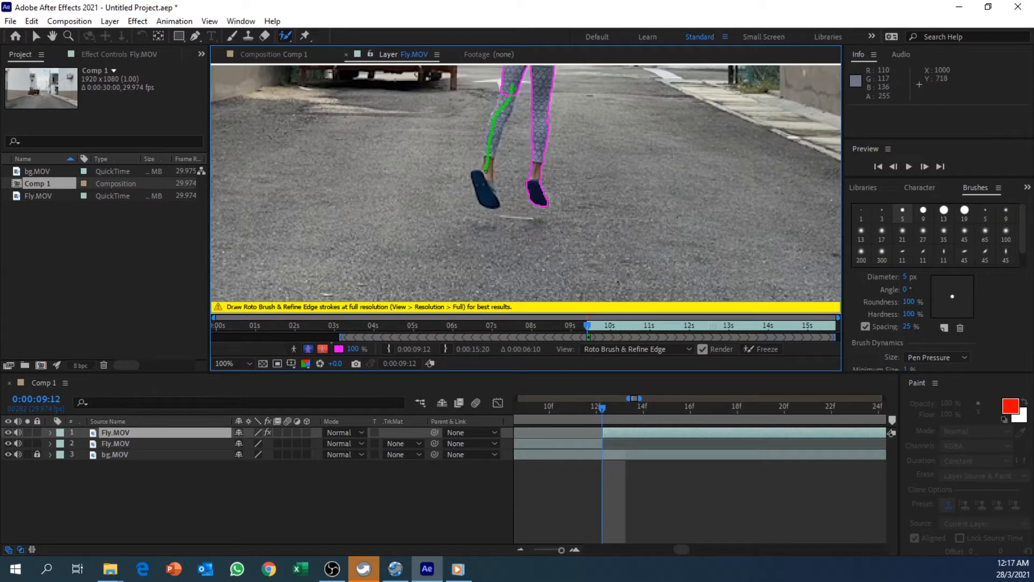
{"action": "left_click_drag", "start_coordinate": [563, 169], "coordinate": [560, 140]}
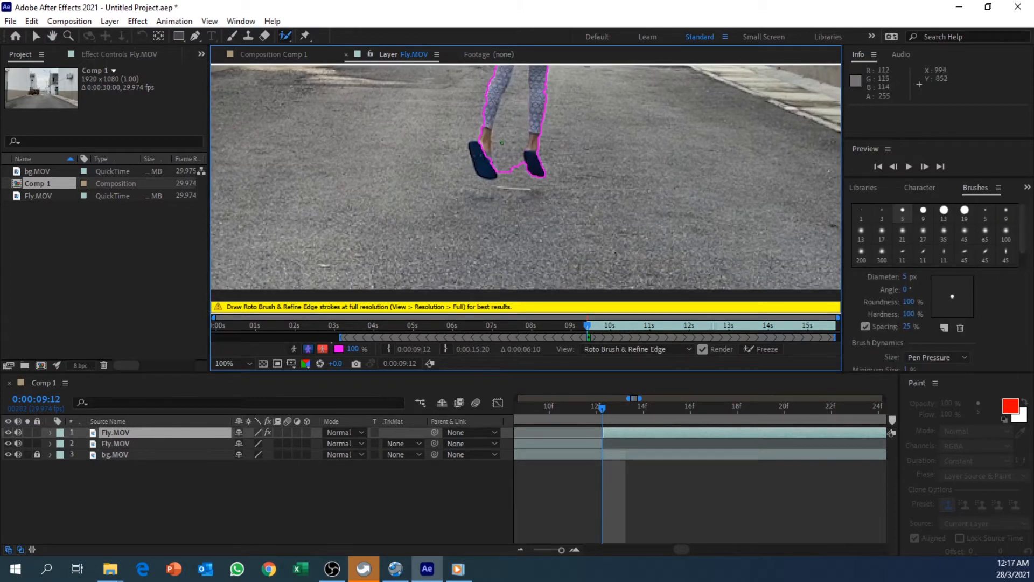
{"action": "left_click_drag", "start_coordinate": [480, 161], "coordinate": [480, 163]}
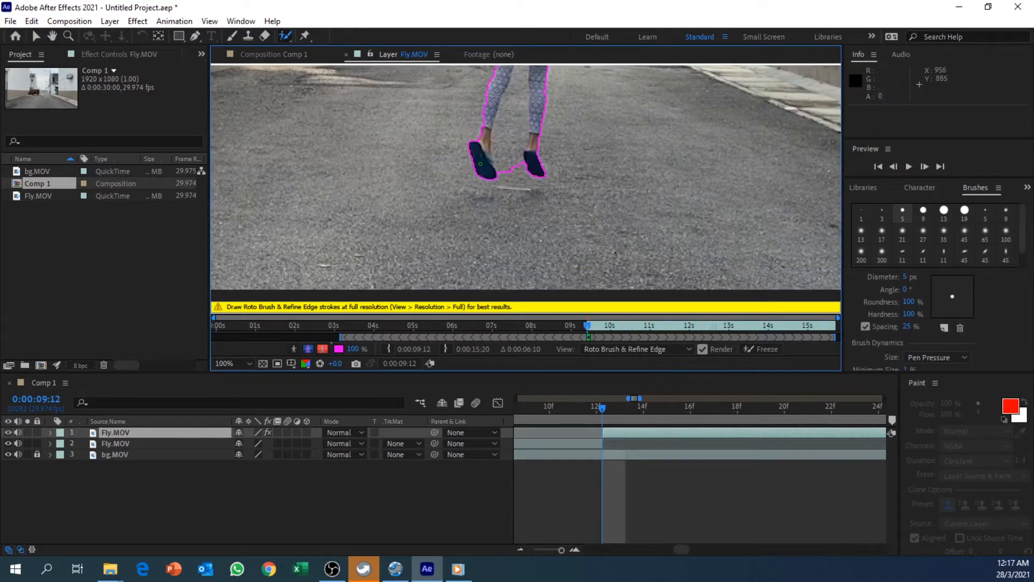
Exclude the background gap between the girl's legs from the roto selection with a subtracting stroke
{"action": "left_click_drag", "start_coordinate": [613, 140], "coordinate": [608, 240]}
{"action": "scroll", "coordinate": [580, 194], "scroll_direction": "up", "scroll_amount": 1}
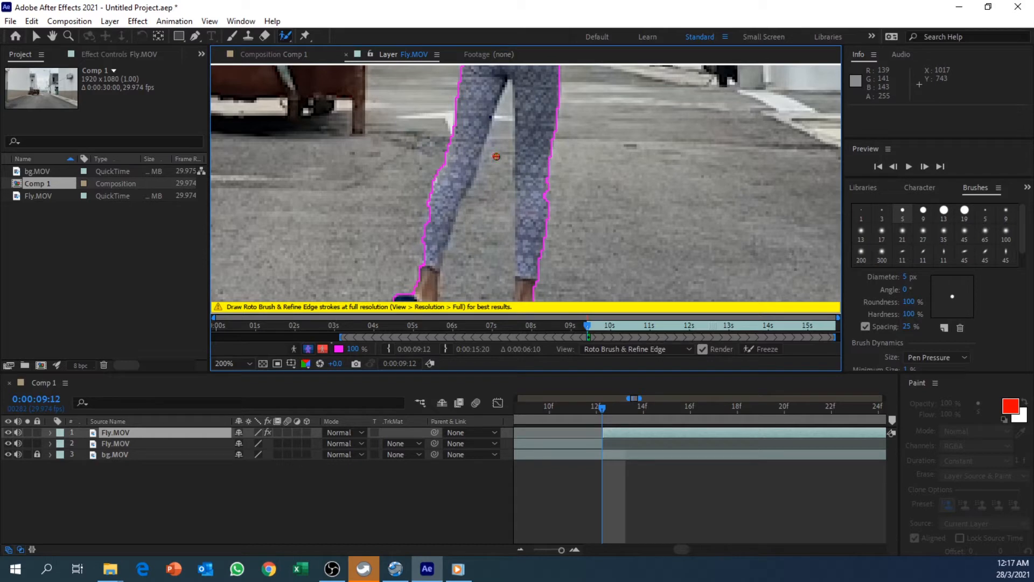
{"action": "left_click_drag", "start_coordinate": [496, 156], "coordinate": [490, 244]}
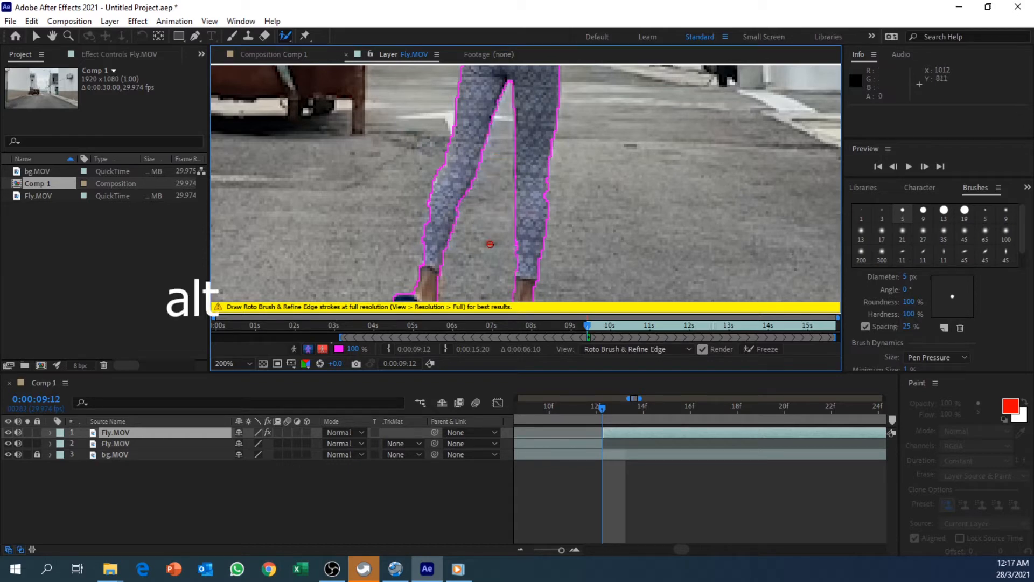
Paint Refine Edge strokes along the loose hair beside the girl's head and below her bent elbow
{"action": "left_click_drag", "start_coordinate": [633, 218], "coordinate": [628, 75]}
{"action": "left_click_drag", "start_coordinate": [614, 156], "coordinate": [601, 258]}
{"action": "left_click_drag", "start_coordinate": [606, 70], "coordinate": [585, 155]}
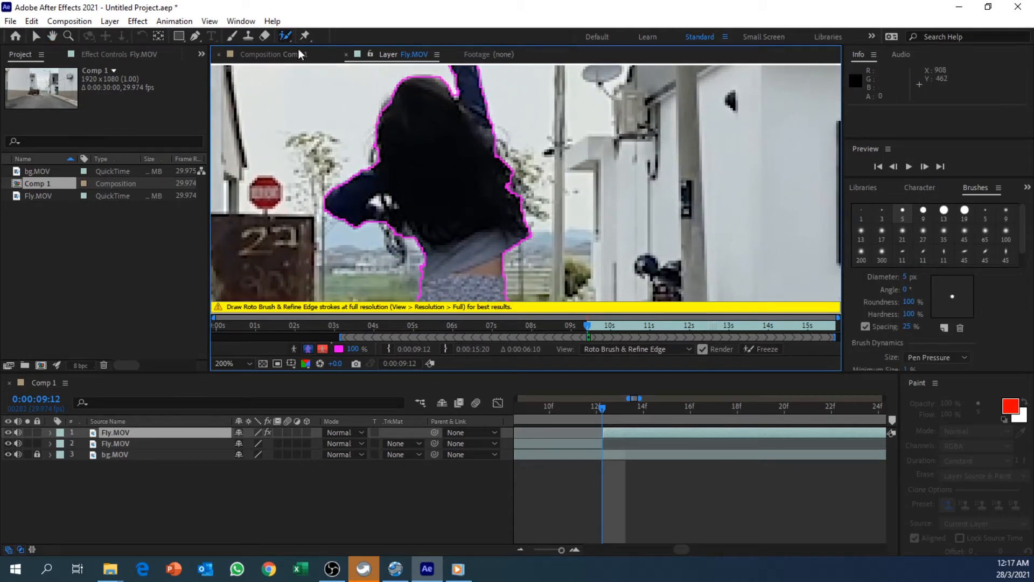
{"action": "left_click_drag", "start_coordinate": [288, 37], "coordinate": [323, 50]}
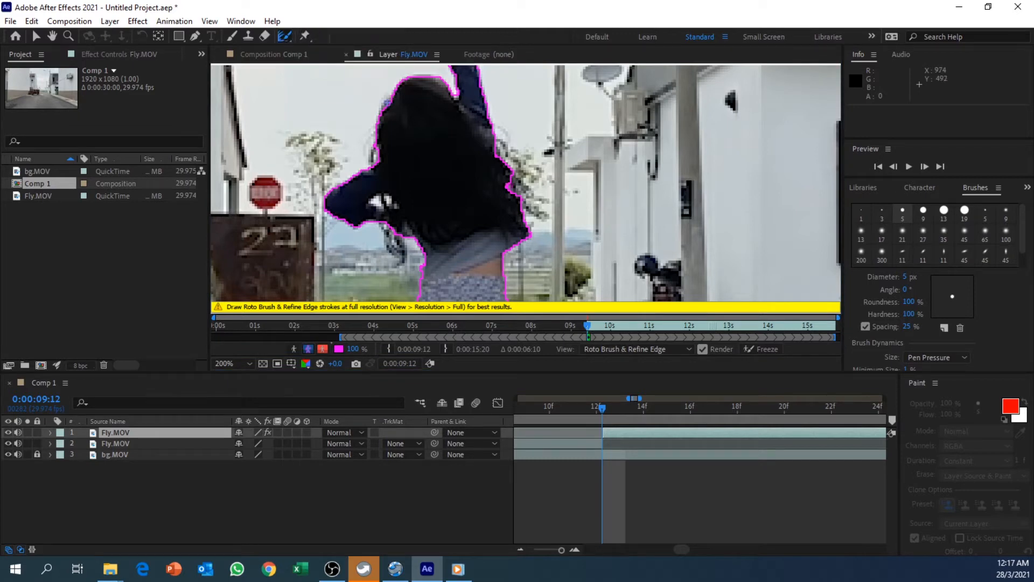
{"action": "left_click_drag", "start_coordinate": [383, 102], "coordinate": [374, 161]}
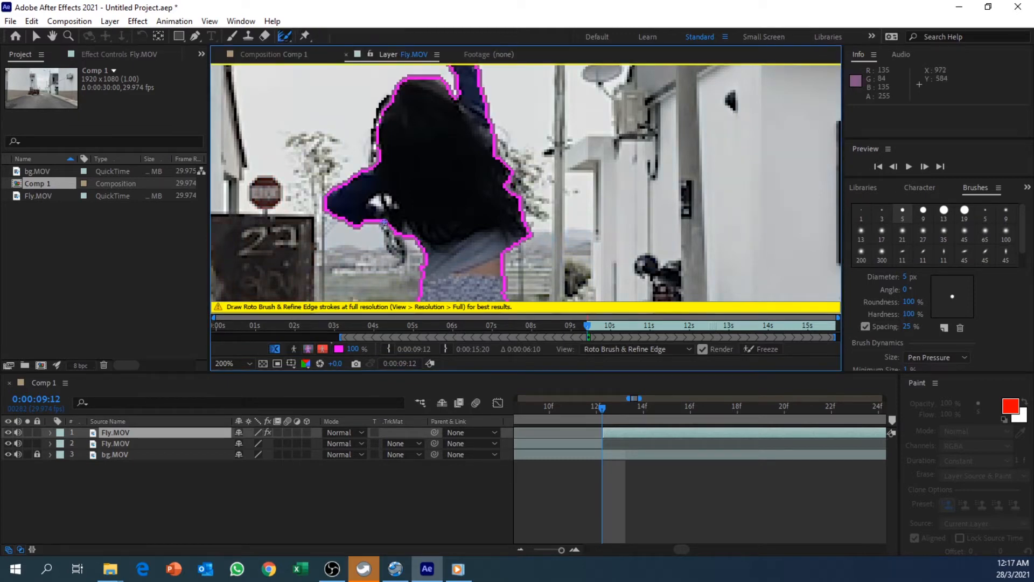
{"action": "mouse_move", "coordinate": [384, 229]}
{"action": "left_mouse_down"}
{"action": "mouse_move", "coordinate": [404, 264]}
{"action": "mouse_move", "coordinate": [397, 226]}
{"action": "left_mouse_up"}
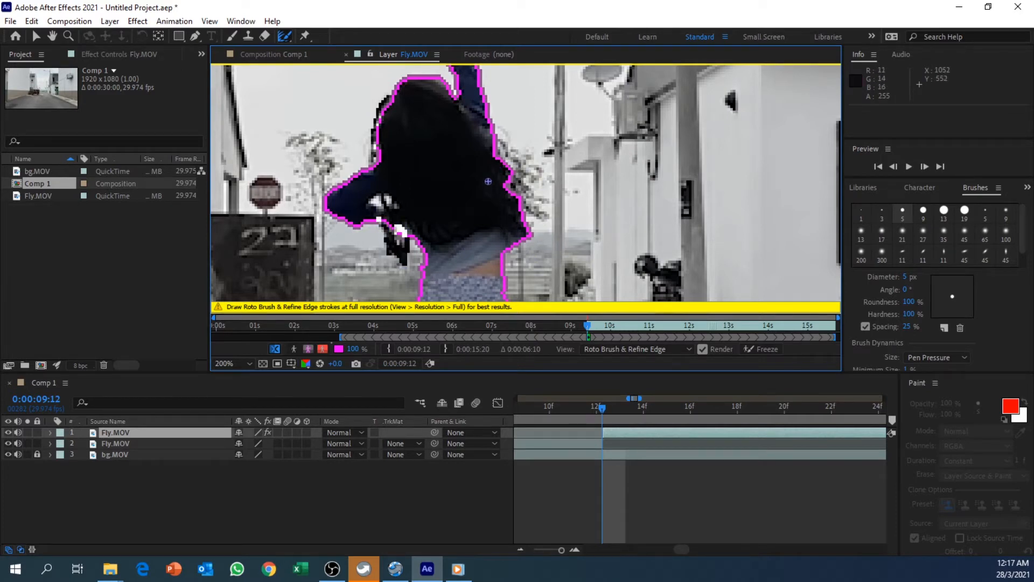
{"action": "scroll", "coordinate": [492, 182], "scroll_direction": "down", "scroll_amount": 2}
{"action": "scroll", "coordinate": [502, 188], "scroll_direction": "down", "scroll_amount": 1}
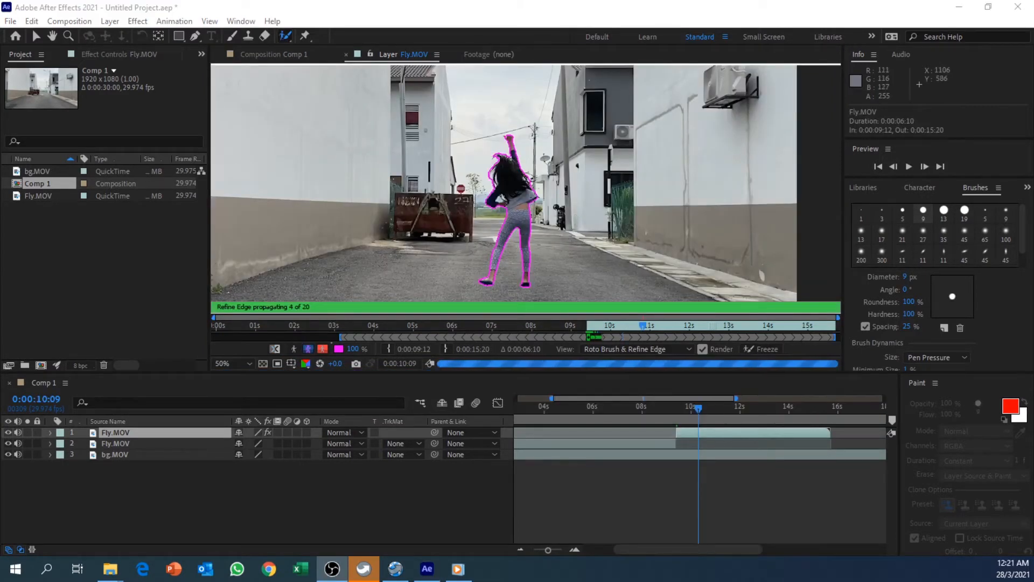
Reactivate the Roto Brush Tool and return the current time to 0:00:09:12
{"action": "scroll", "coordinate": [512, 192], "scroll_direction": "up", "scroll_amount": 2}
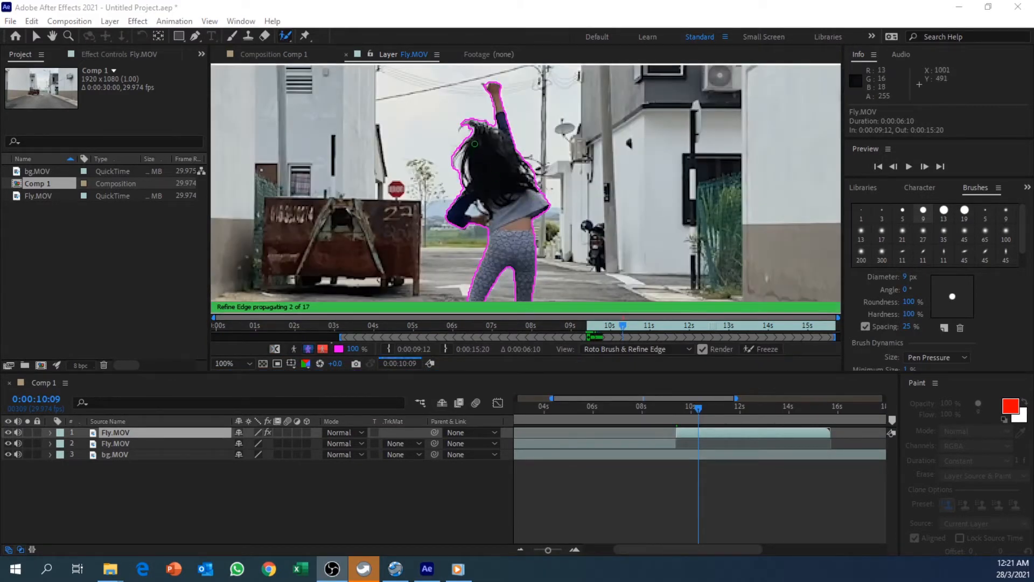
{"action": "left_click", "coordinate": [288, 38]}
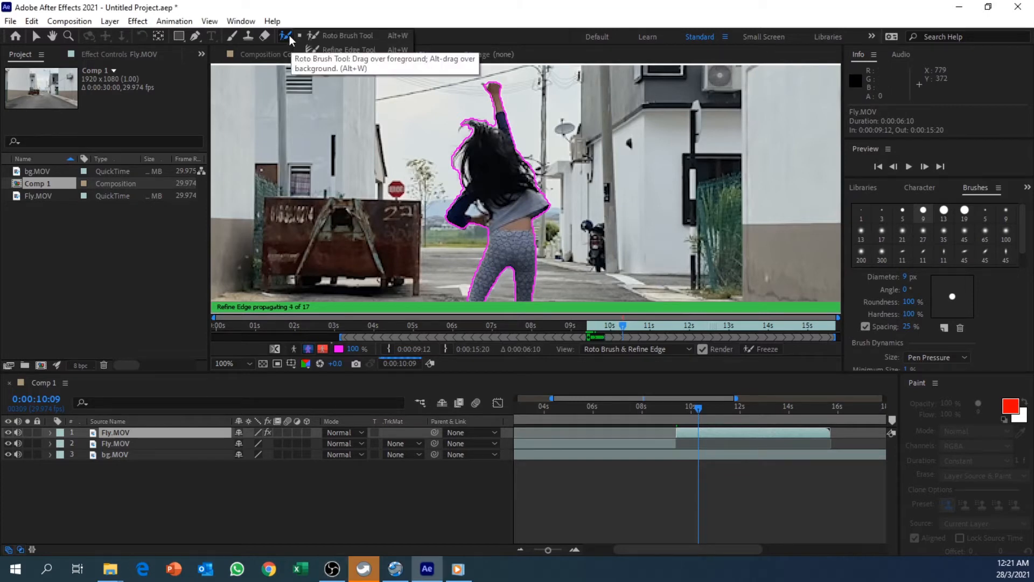
{"action": "left_click", "coordinate": [328, 35]}
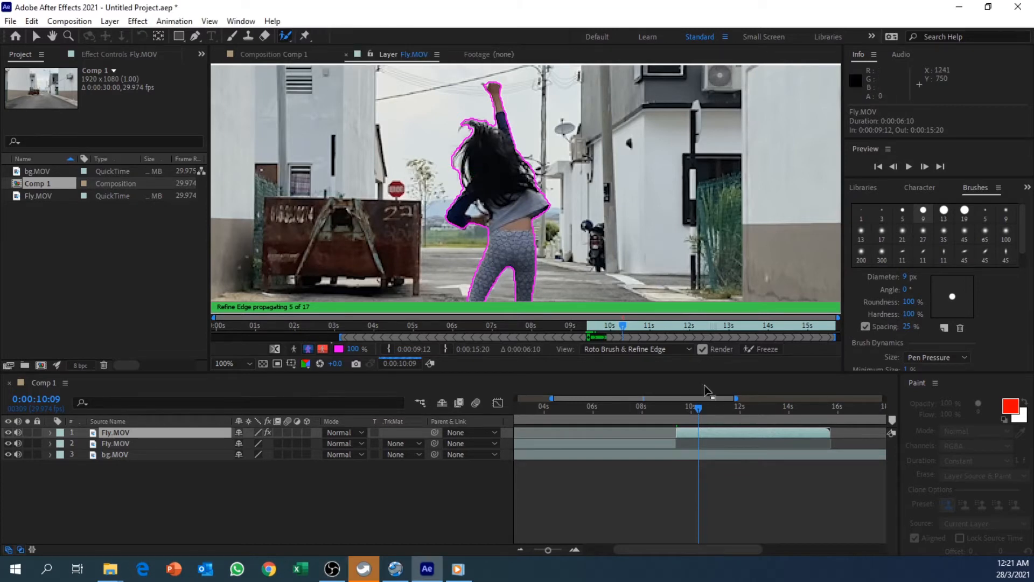
{"action": "left_click_drag", "start_coordinate": [700, 404], "coordinate": [675, 393]}
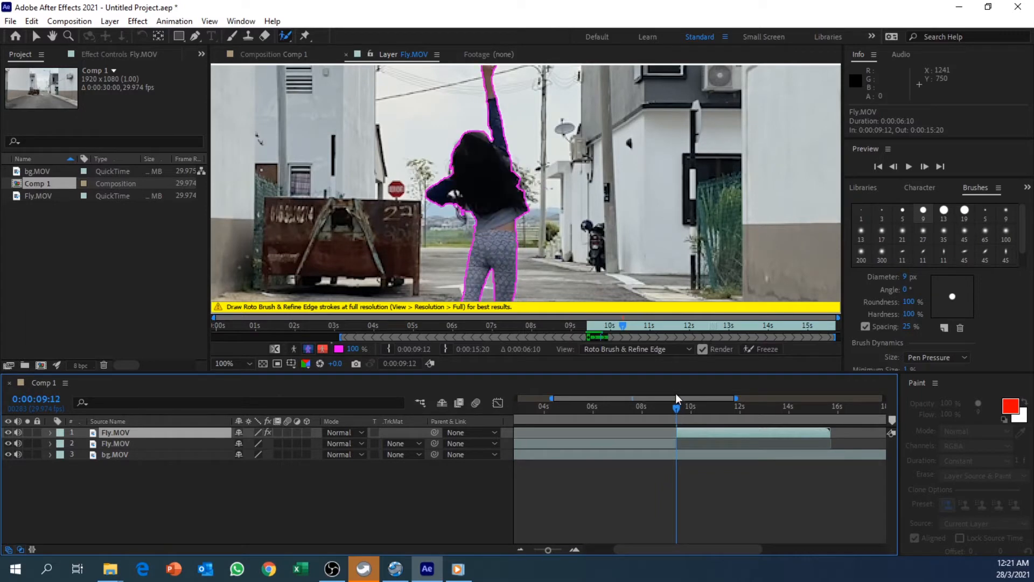
Return to the Comp 1 composition view and scrub the frames around the clip split, ending at 0:00:09:12
{"action": "scroll", "coordinate": [566, 246], "scroll_direction": "down", "scroll_amount": 1}
{"action": "mouse_move", "coordinate": [677, 409]}
{"action": "left_mouse_down"}
{"action": "mouse_move", "coordinate": [699, 412]}
{"action": "mouse_move", "coordinate": [680, 409]}
{"action": "left_mouse_up"}
{"action": "key", "text": "Page_Up"}
{"action": "key", "text": "Page_Up"}
{"action": "key", "text": "Page_Up"}
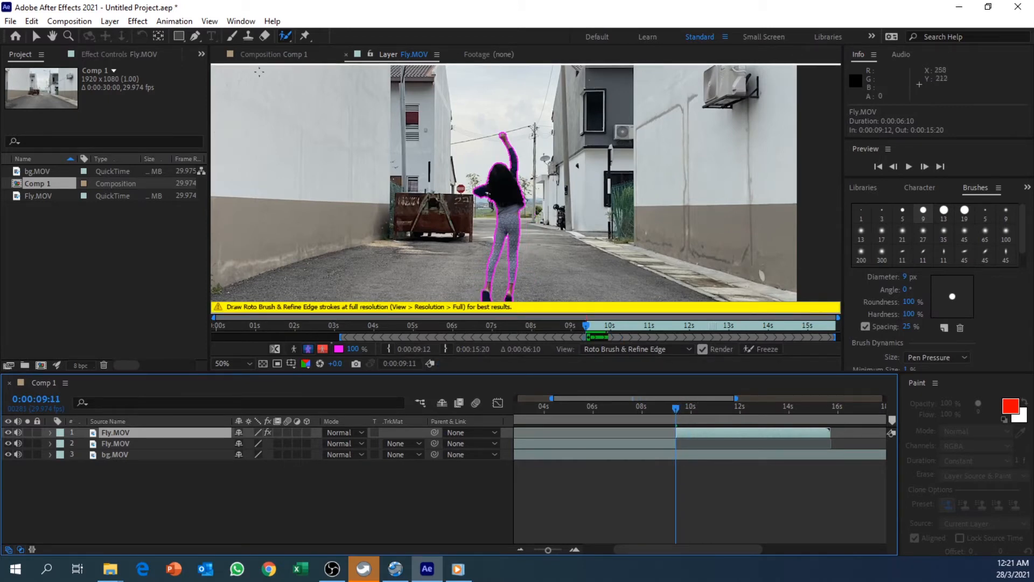
{"action": "left_click", "coordinate": [294, 52]}
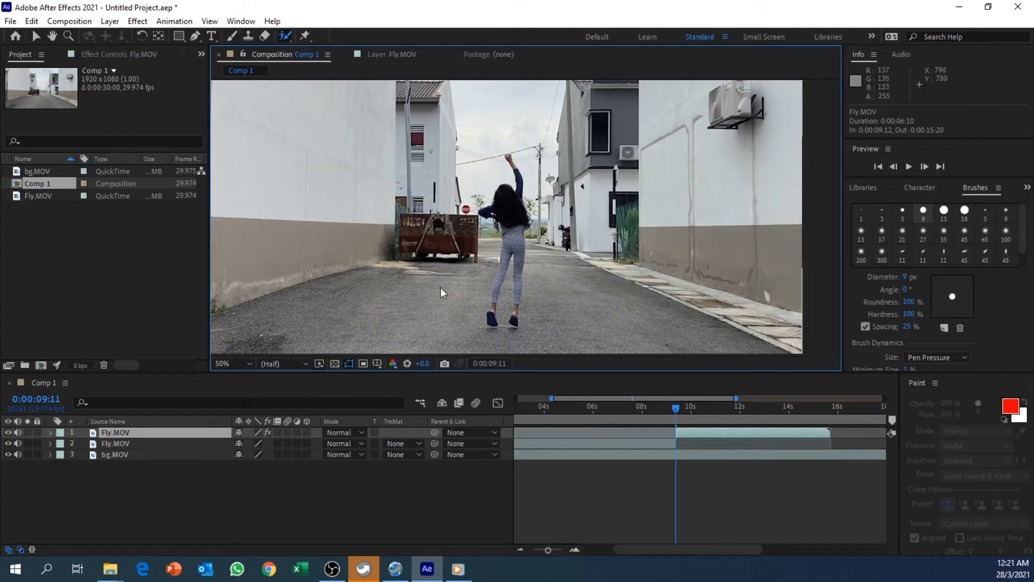
{"action": "left_click", "coordinate": [691, 412]}
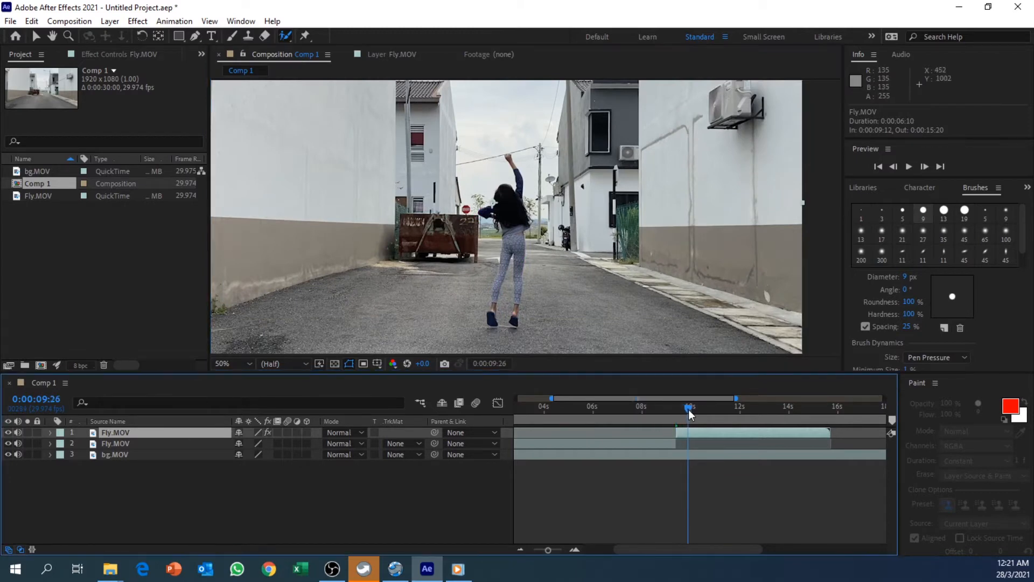
{"action": "left_click_drag", "start_coordinate": [696, 411], "coordinate": [676, 402]}
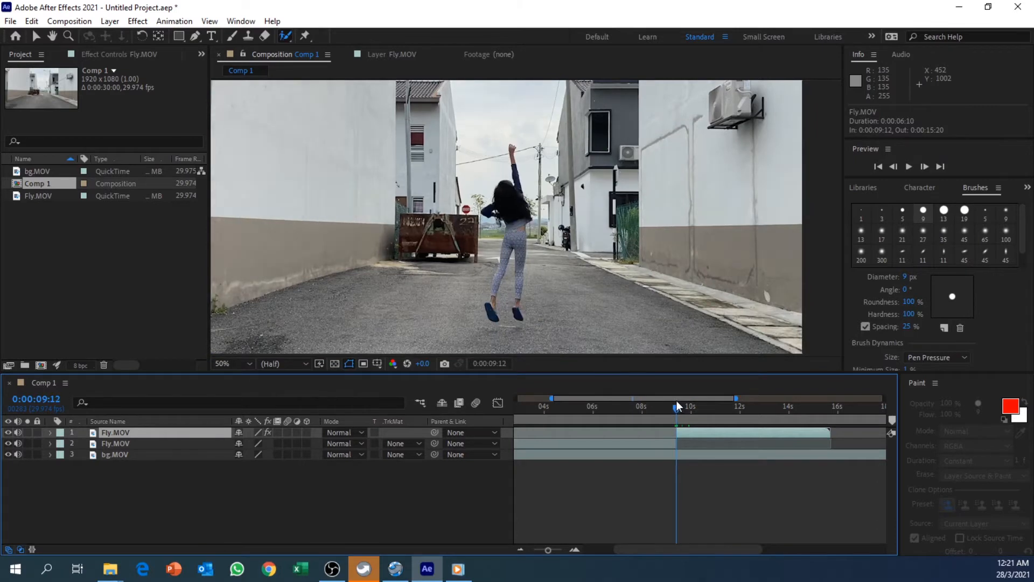
Temporarily hide bg.MOV and the lower Fly.MOV layer to examine the girl's cutout after the split, and show both layers again
{"action": "left_click", "coordinate": [8, 454]}
{"action": "left_click", "coordinate": [8, 443]}
{"action": "left_click_drag", "start_coordinate": [679, 409], "coordinate": [690, 410]}
{"action": "left_click", "coordinate": [8, 454]}
{"action": "left_click", "coordinate": [8, 454]}
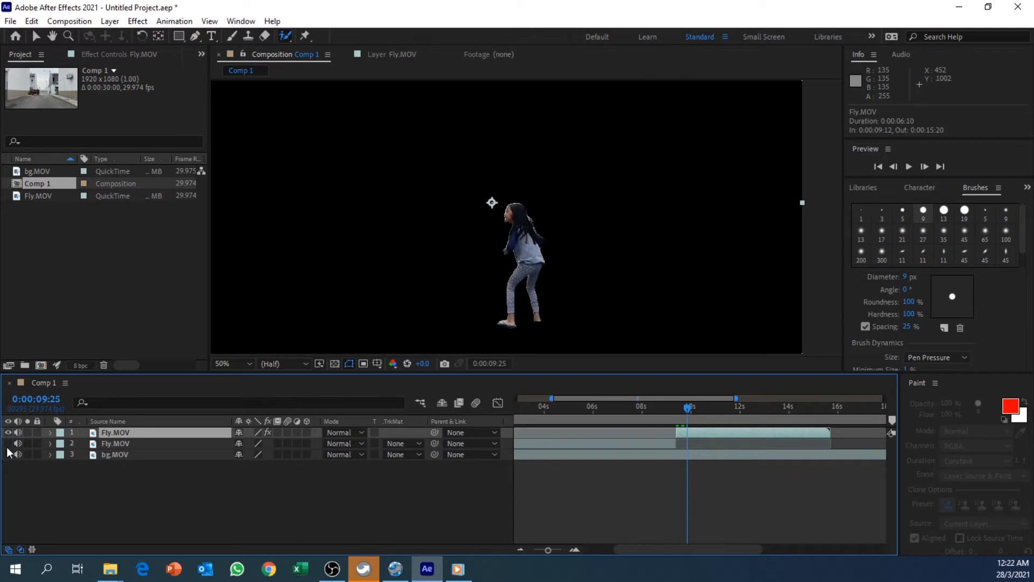
{"action": "left_click_drag", "start_coordinate": [687, 408], "coordinate": [676, 406]}
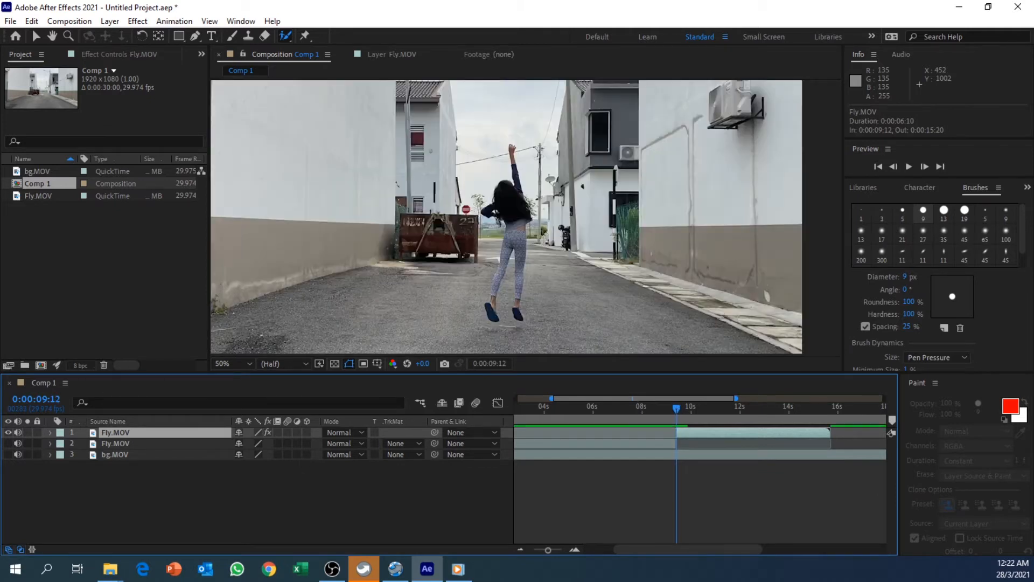
{"action": "left_click", "coordinate": [9, 454]}
{"action": "left_click", "coordinate": [8, 454]}
{"action": "left_click_drag", "start_coordinate": [678, 406], "coordinate": [681, 407]}
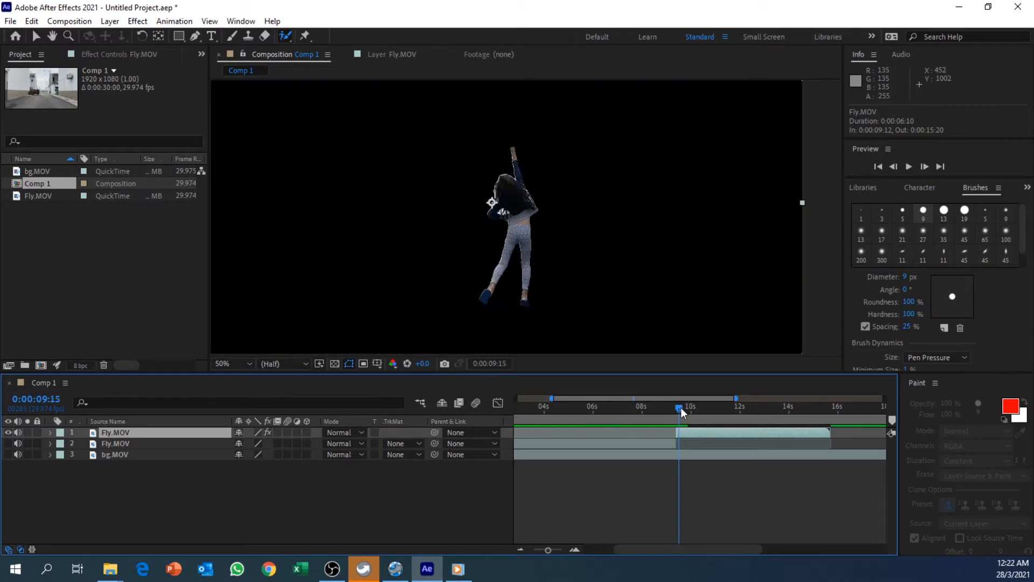
{"action": "left_click", "coordinate": [11, 455]}
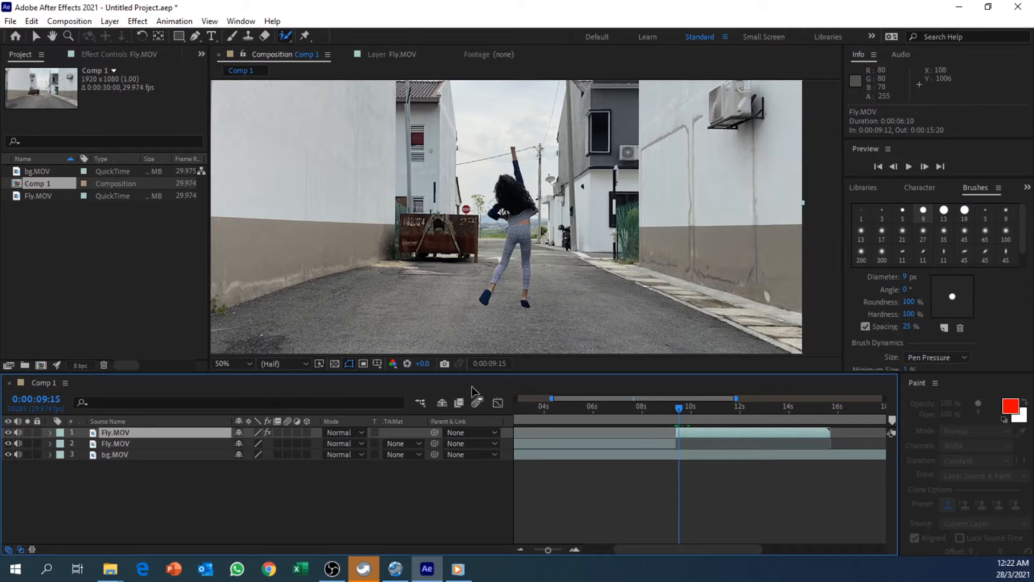
Add a Position keyframe to the upper Fly.MOV layer at 0:00:09:12
{"action": "left_click_drag", "start_coordinate": [551, 550], "coordinate": [557, 549]}
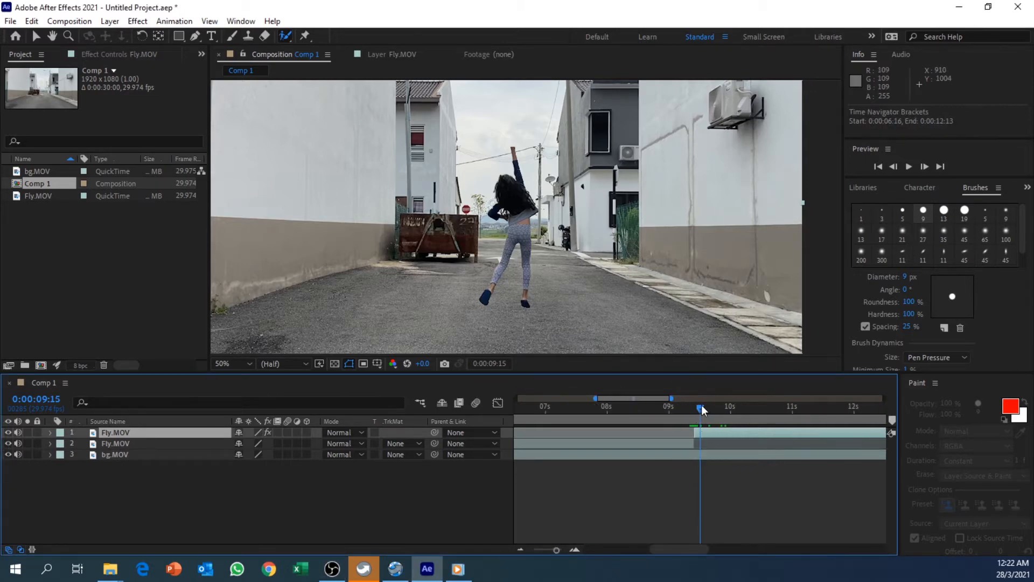
{"action": "left_click_drag", "start_coordinate": [701, 407], "coordinate": [698, 407]}
{"action": "key", "text": "Page_Up"}
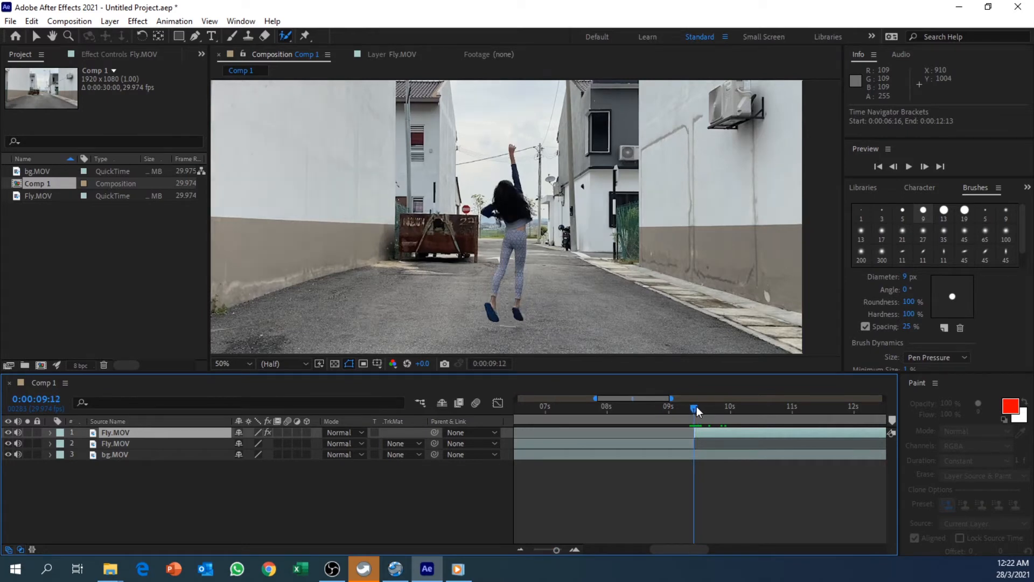
{"action": "left_click", "coordinate": [49, 432]}
{"action": "left_click", "coordinate": [63, 455]}
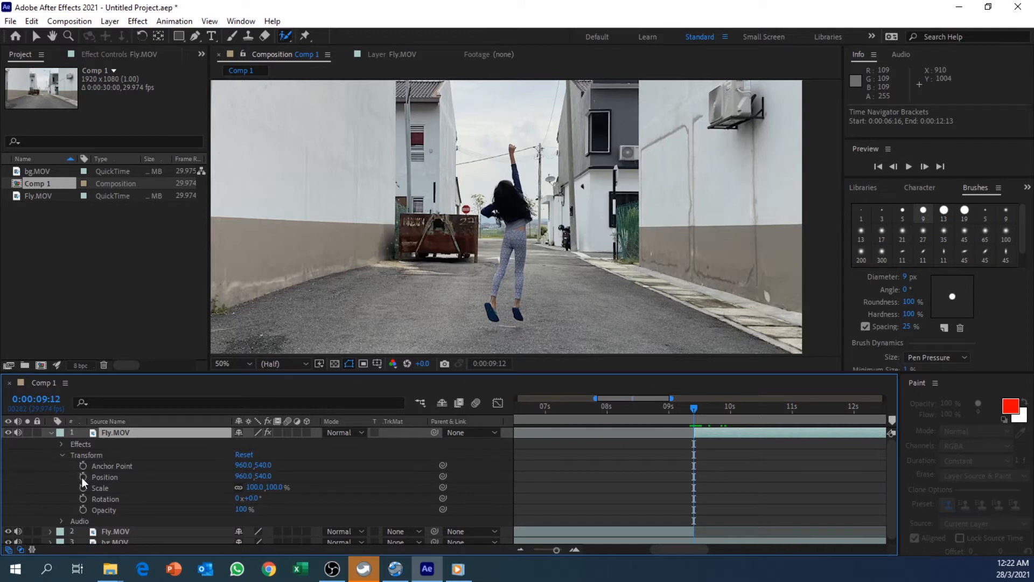
{"action": "left_click", "coordinate": [83, 476]}
At 0:00:09:16, move the upper Fly.MOV layer straight up until the girl is out of frame, at Position 960, -444
{"action": "mouse_move", "coordinate": [697, 408]}
{"action": "left_mouse_down"}
{"action": "mouse_move", "coordinate": [710, 412]}
{"action": "mouse_move", "coordinate": [698, 411]}
{"action": "left_mouse_up"}
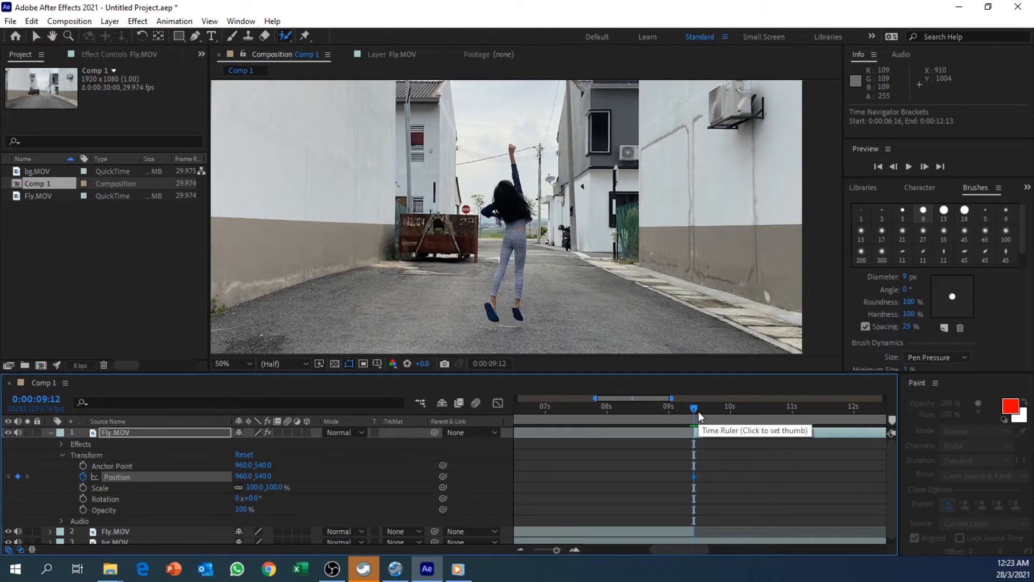
{"action": "key", "text": "Page_Down"}
{"action": "key", "text": "Page_Down"}
{"action": "key", "text": "Page_Down"}
{"action": "key", "text": "Page_Down"}
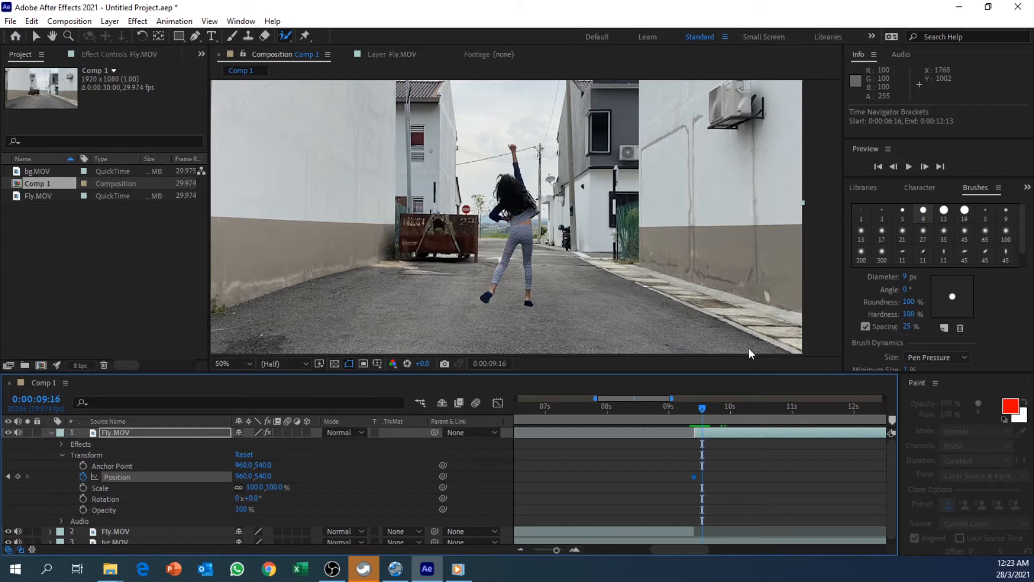
{"action": "key", "text": "Page_Down"}
{"action": "key", "text": "Page_Up"}
{"action": "key", "text": "comma"}
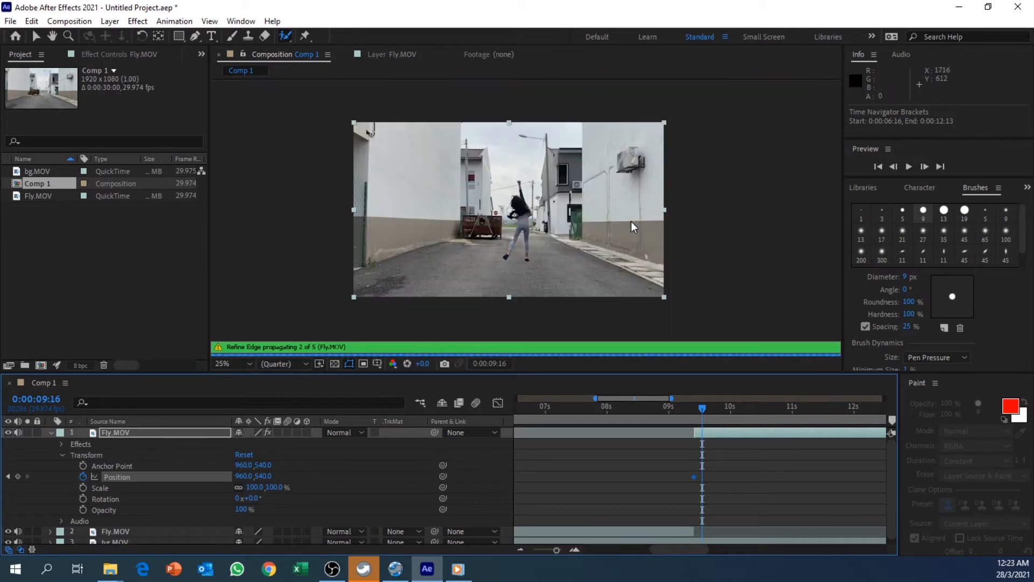
{"action": "left_click", "coordinate": [36, 35]}
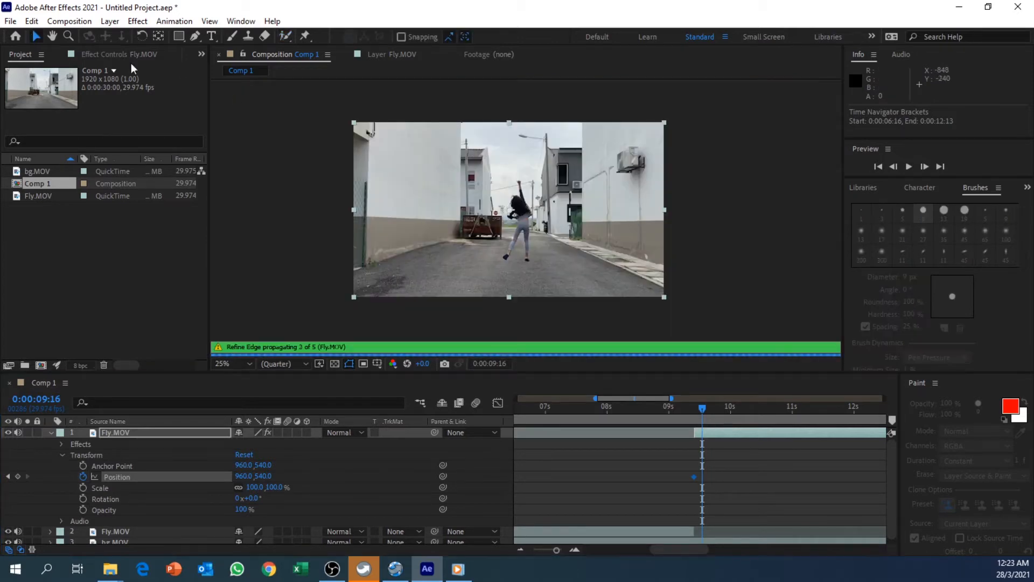
{"action": "left_click", "coordinate": [526, 229]}
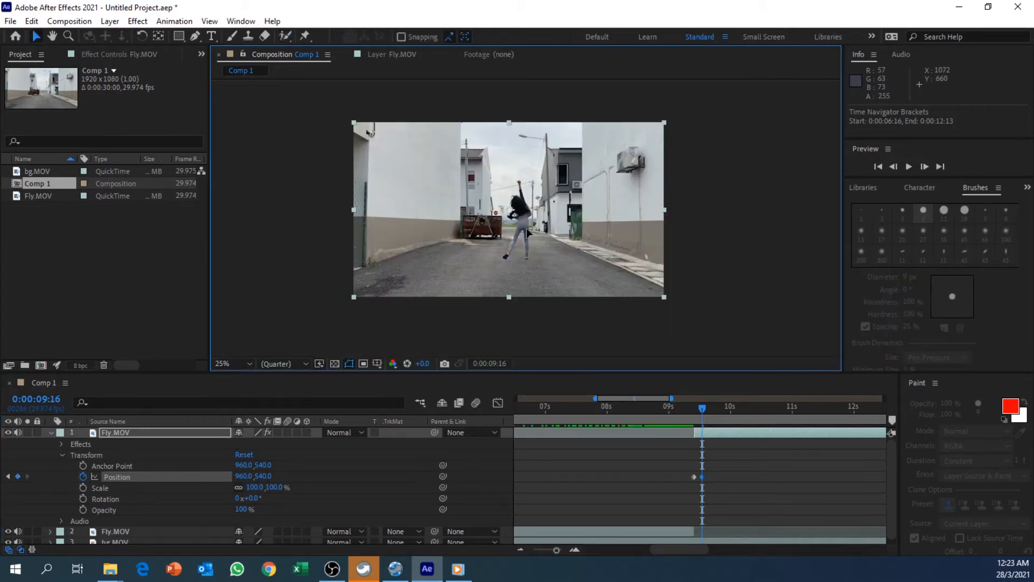
{"action": "left_click_drag", "start_coordinate": [526, 229], "coordinate": [532, 96]}
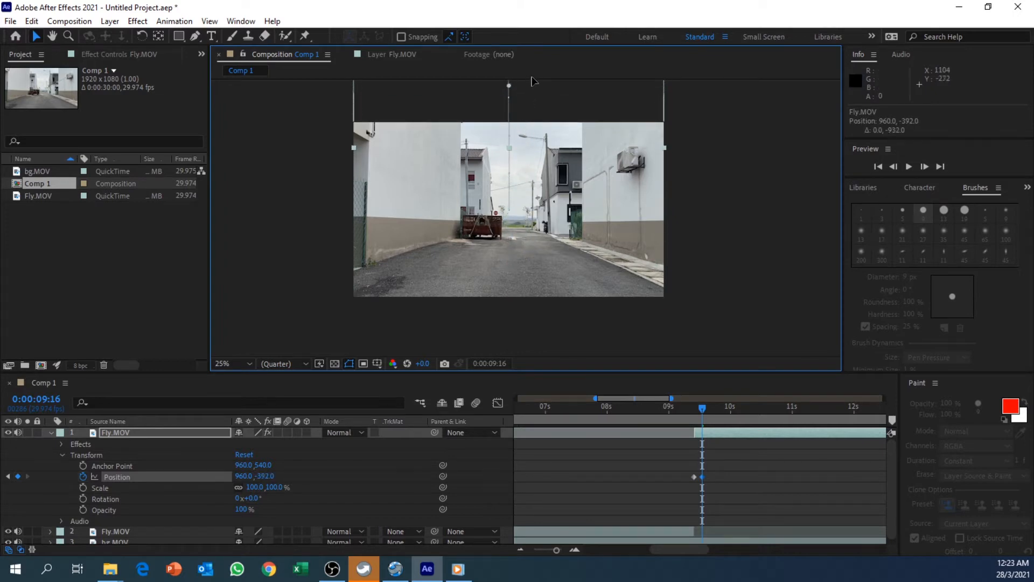
Apply Easy Ease to both Position keyframes and enable motion blur on the upper Fly.MOV layer
{"action": "mouse_move", "coordinate": [704, 409]}
{"action": "left_mouse_down"}
{"action": "mouse_move", "coordinate": [693, 408]}
{"action": "mouse_move", "coordinate": [706, 410]}
{"action": "left_mouse_up"}
{"action": "left_click_drag", "start_coordinate": [683, 455], "coordinate": [738, 487]}
{"action": "right_click", "coordinate": [700, 478]}
{"action": "mouse_move", "coordinate": [736, 467]}
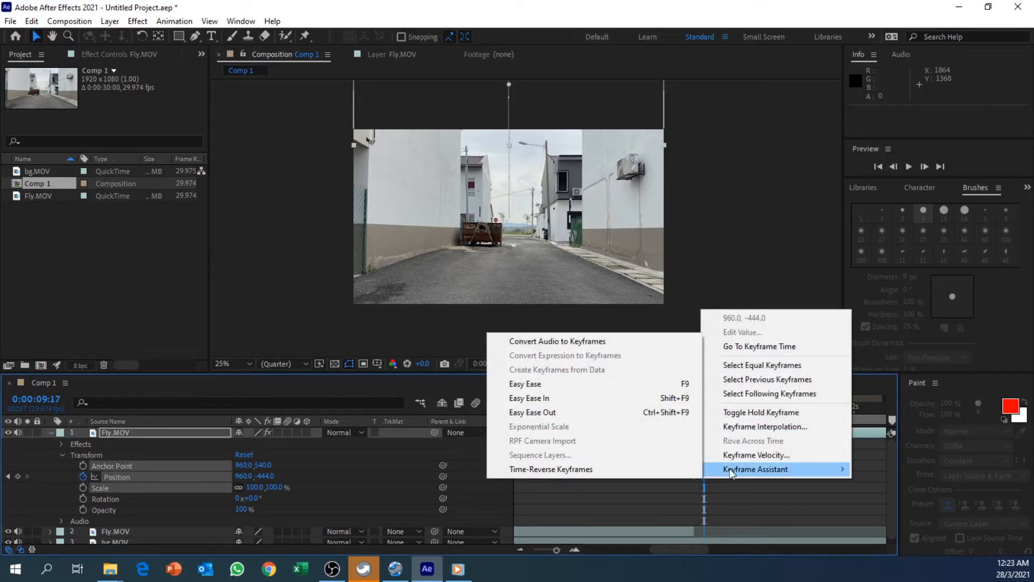
{"action": "left_click", "coordinate": [551, 383]}
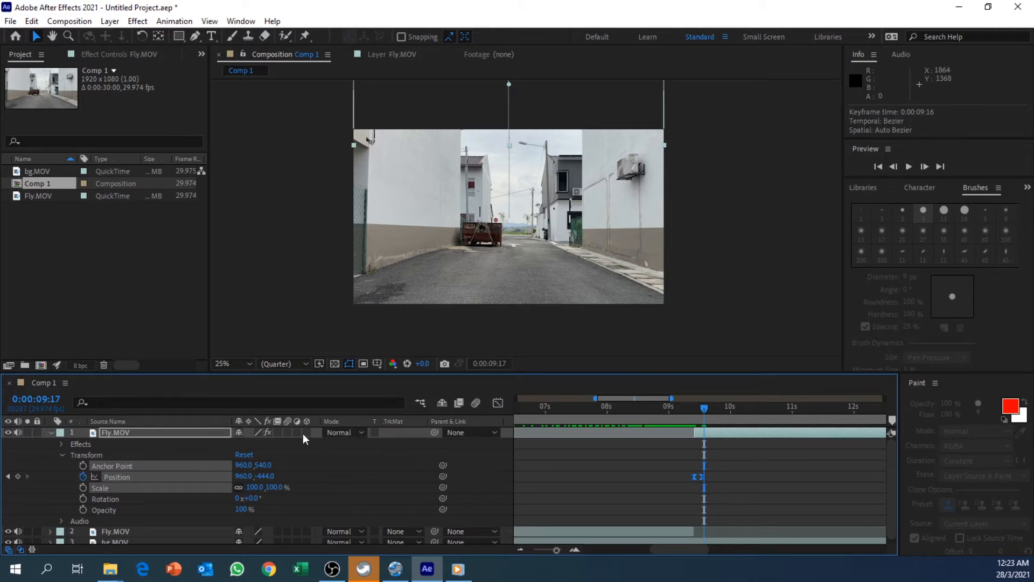
{"action": "left_click", "coordinate": [286, 432]}
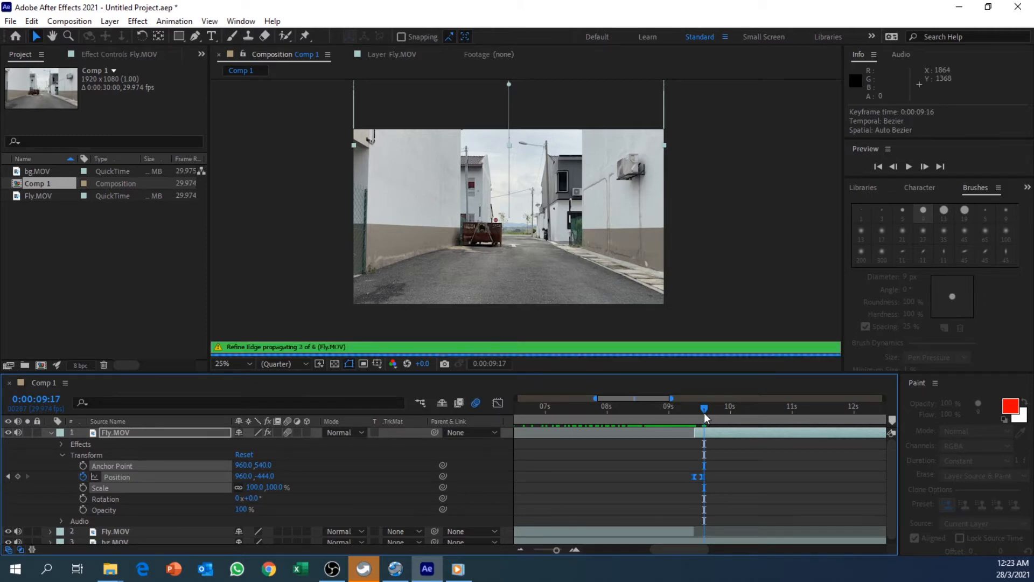
Preview the girl's launch twice, starting a few frames before the first Position keyframe
{"action": "left_click", "coordinate": [687, 406]}
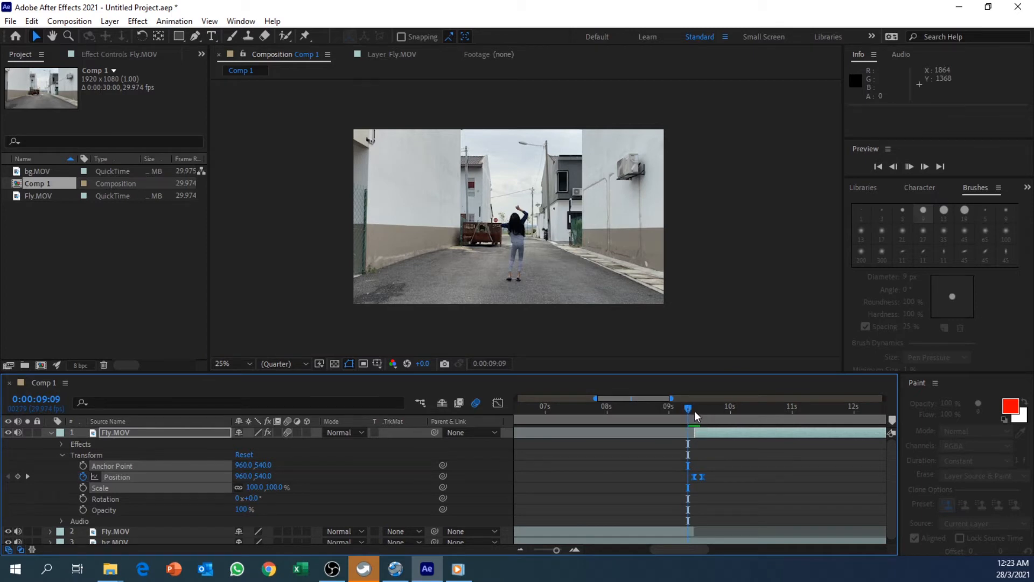
{"action": "key", "text": "space"}
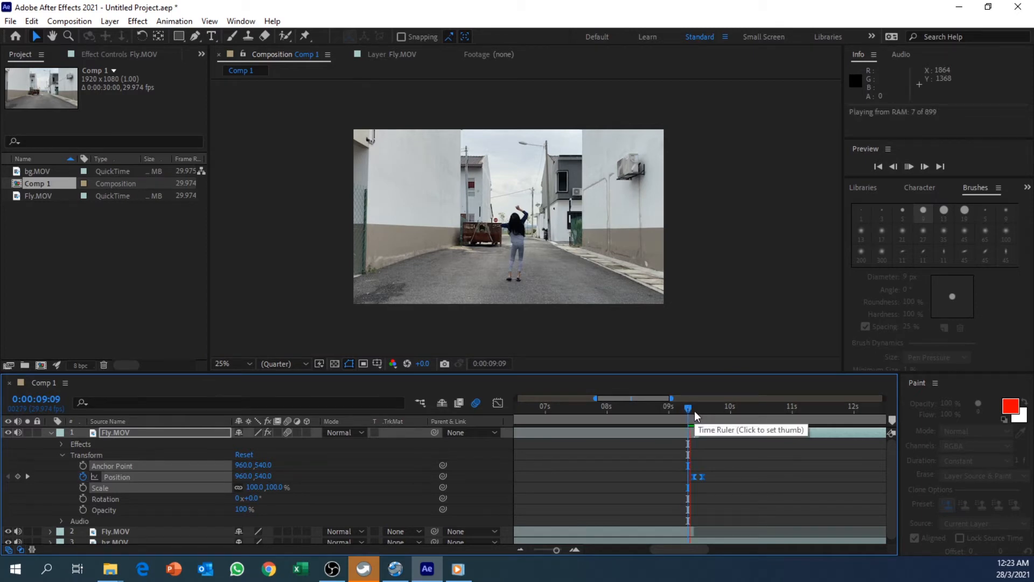
{"action": "key", "text": "space"}
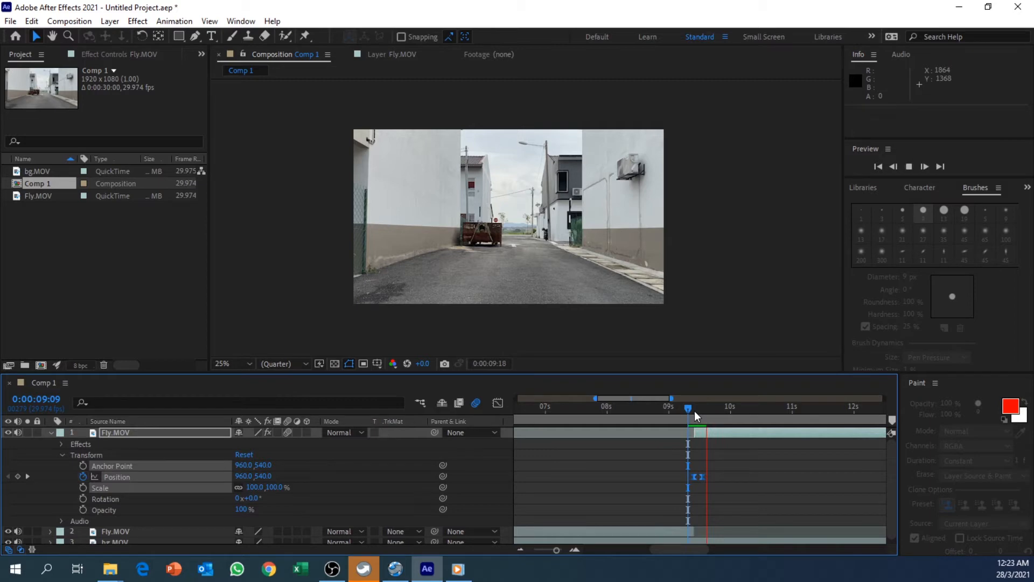
{"action": "left_click", "coordinate": [690, 412]}
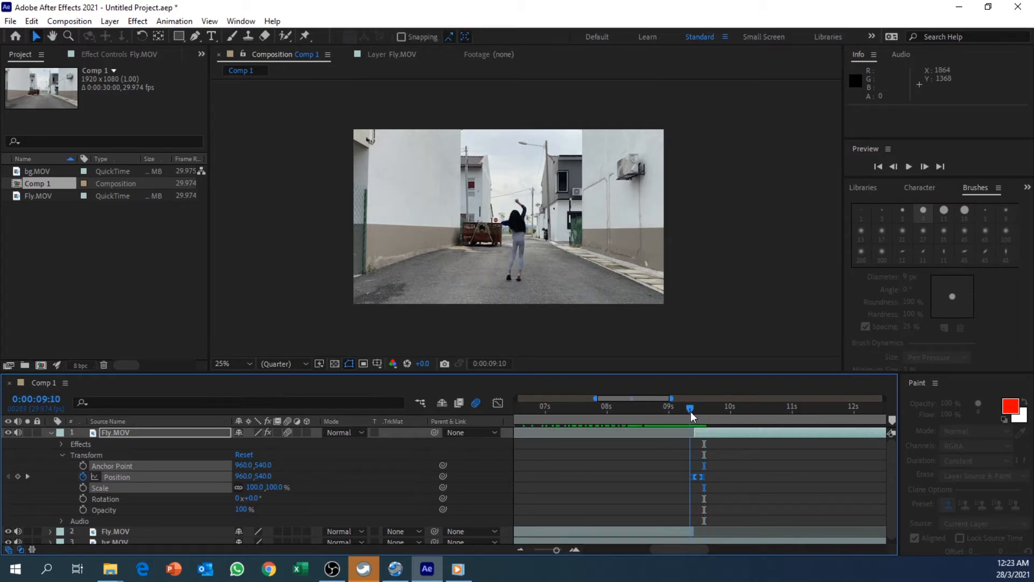
{"action": "key", "text": "space"}
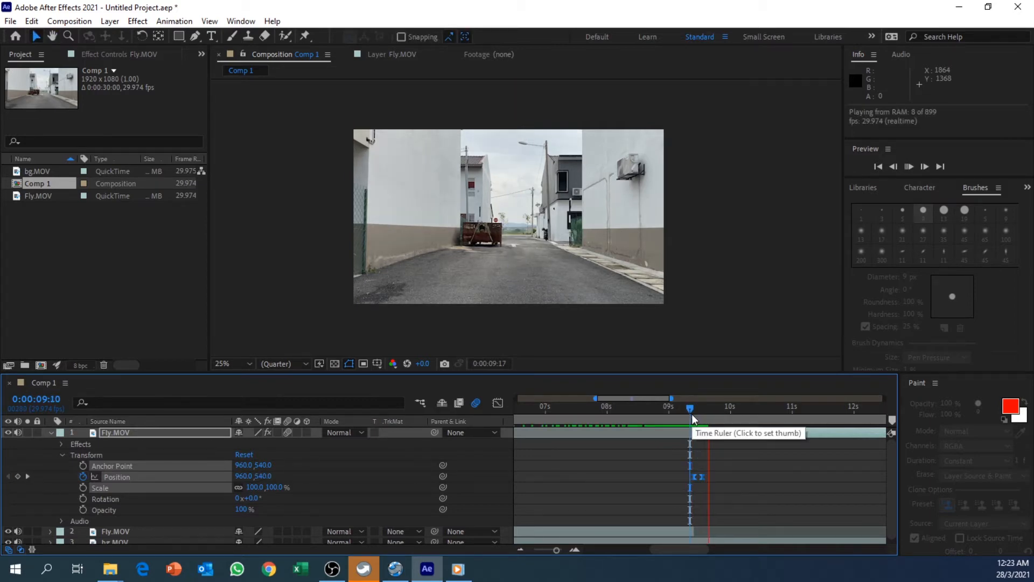
{"action": "key", "text": "space"}
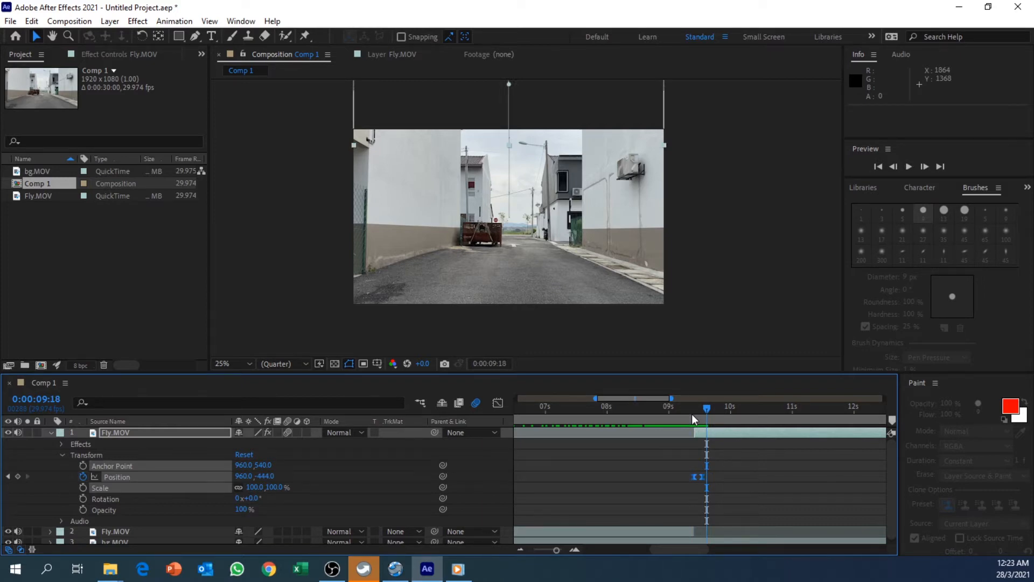
Split the upper Fly.MOV layer at 0:00:09:20 and delete the part after the split
{"action": "left_click", "coordinate": [110, 259]}
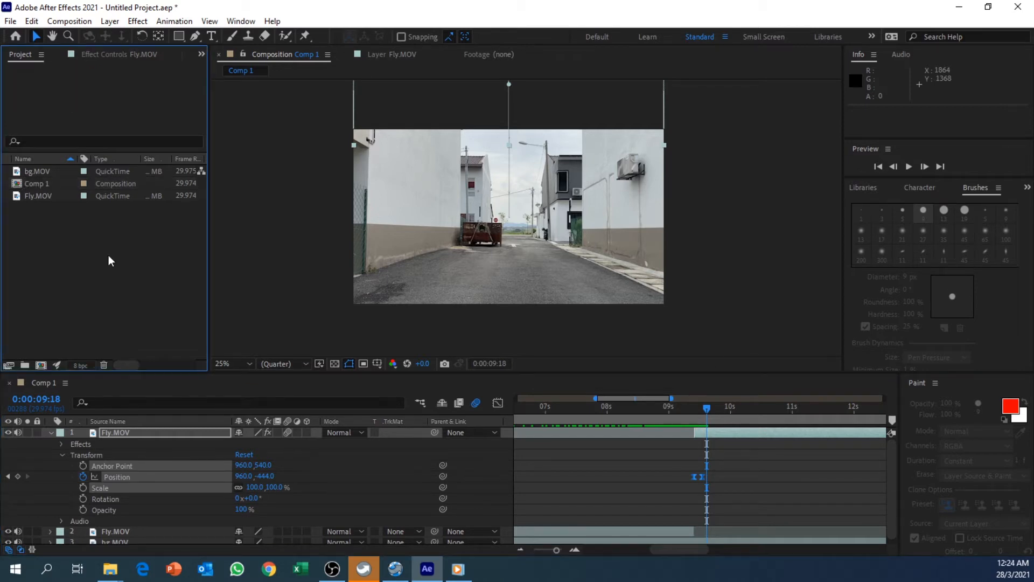
{"action": "mouse_move", "coordinate": [706, 409]}
{"action": "left_mouse_down"}
{"action": "mouse_move", "coordinate": [698, 408]}
{"action": "mouse_move", "coordinate": [707, 412]}
{"action": "left_mouse_up"}
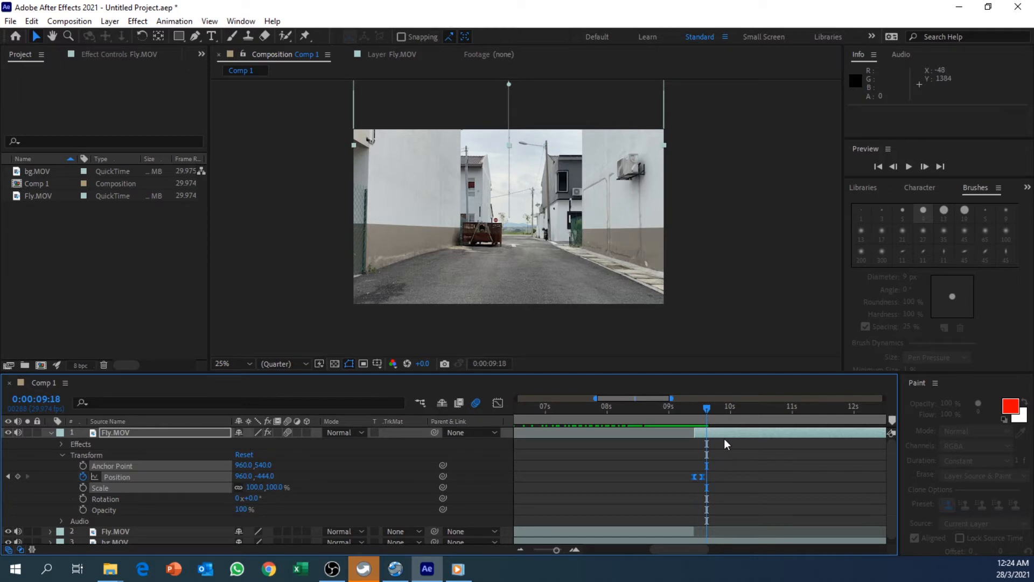
{"action": "left_click", "coordinate": [711, 434]}
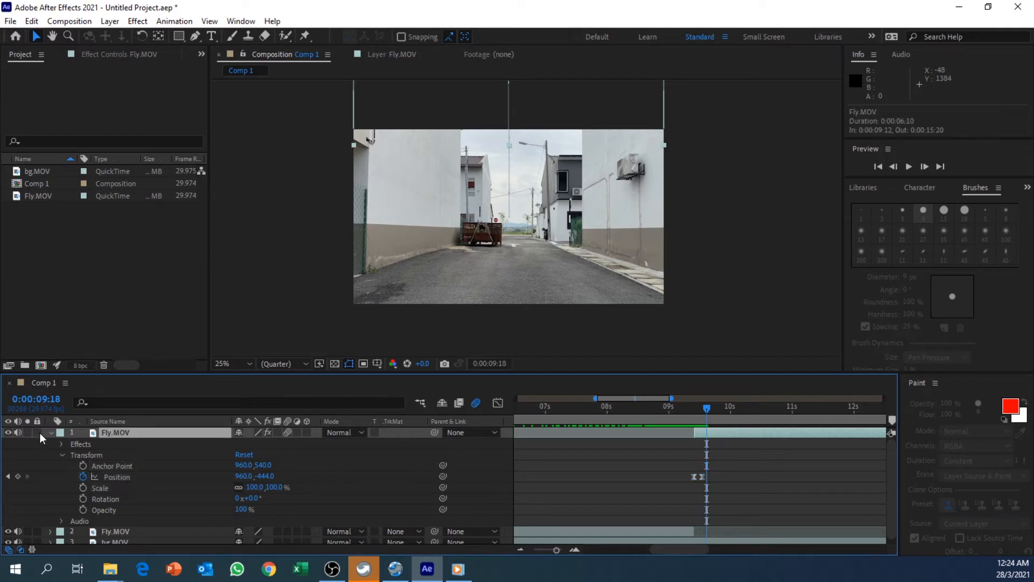
{"action": "left_click", "coordinate": [711, 409]}
{"action": "left_click", "coordinate": [50, 432]}
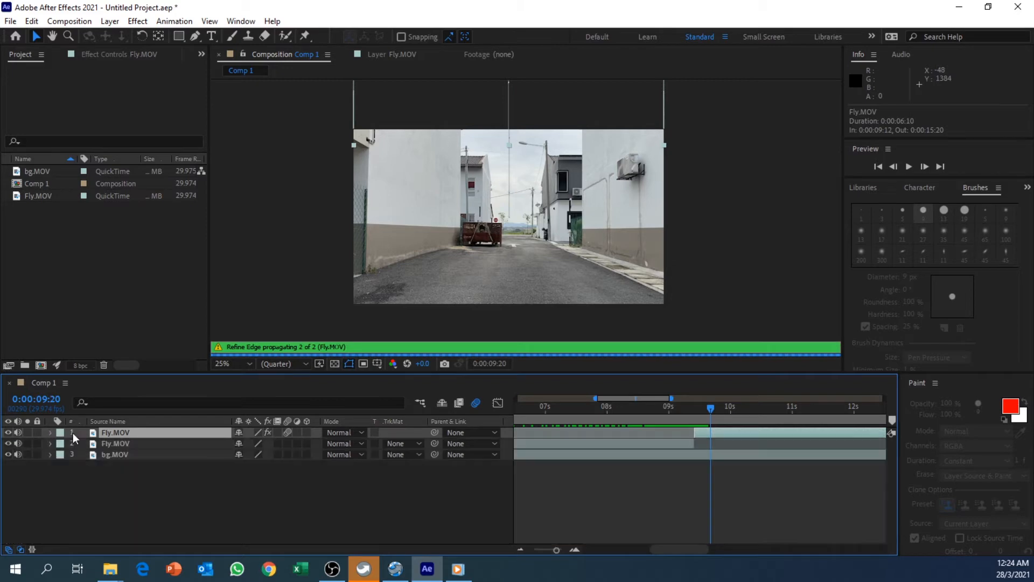
{"action": "key", "text": "ctrl+shift+d"}
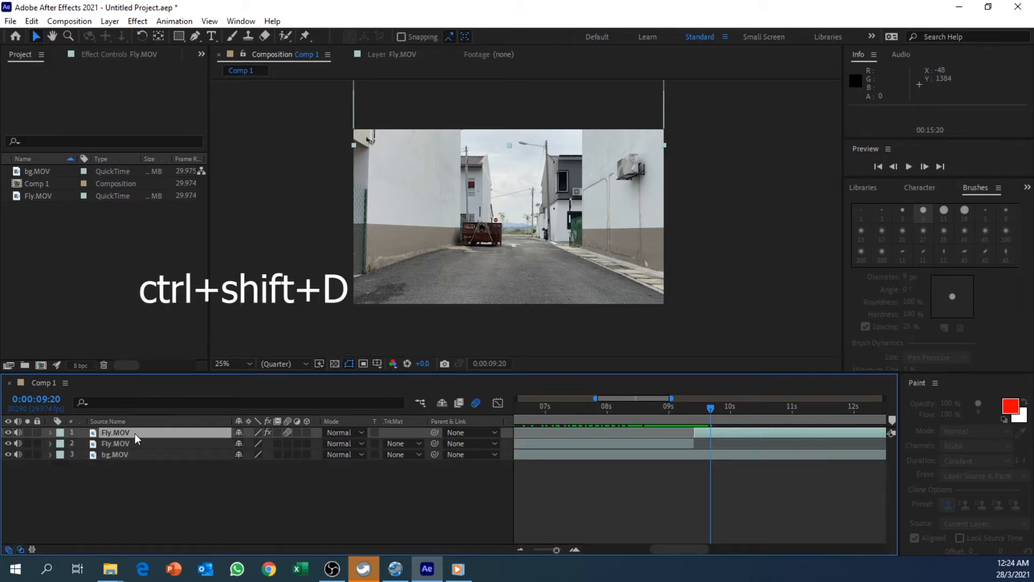
{"action": "key", "text": "Delete"}
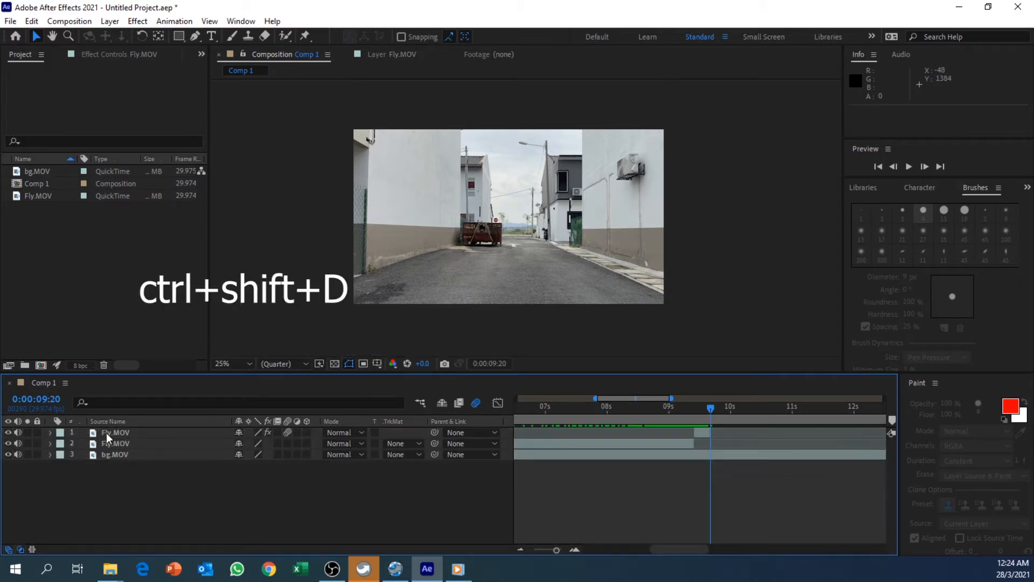
Import crack_road.jpg and add it to Comp 1 as the top layer
{"action": "mouse_move", "coordinate": [707, 412]}
{"action": "left_mouse_down"}
{"action": "mouse_move", "coordinate": [693, 410]}
{"action": "mouse_move", "coordinate": [707, 418]}
{"action": "left_mouse_up"}
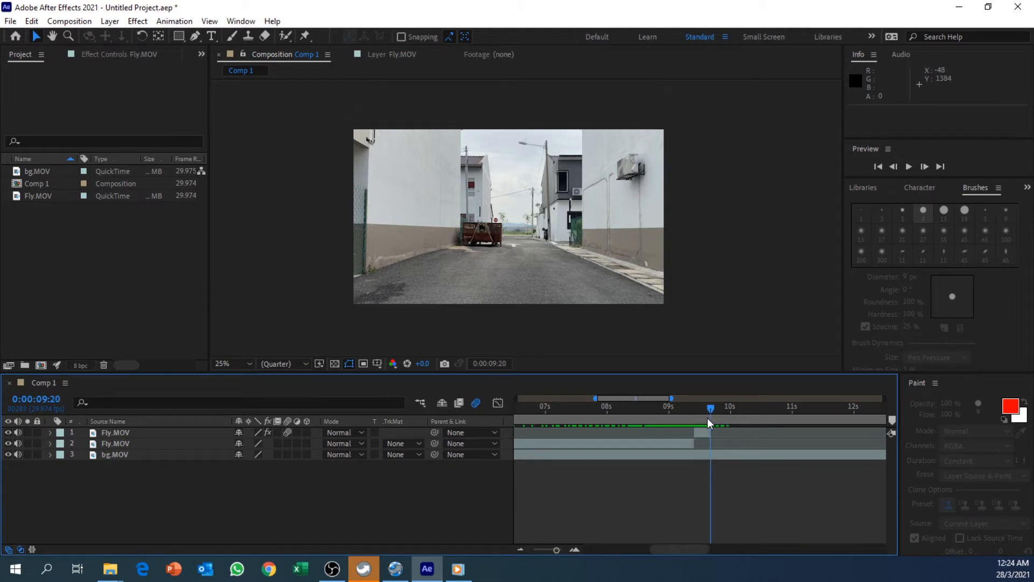
{"action": "right_click", "coordinate": [95, 230]}
{"action": "mouse_move", "coordinate": [173, 295]}
{"action": "left_click", "coordinate": [268, 294]}
{"action": "left_click", "coordinate": [377, 141]}
{"action": "left_click", "coordinate": [331, 407]}
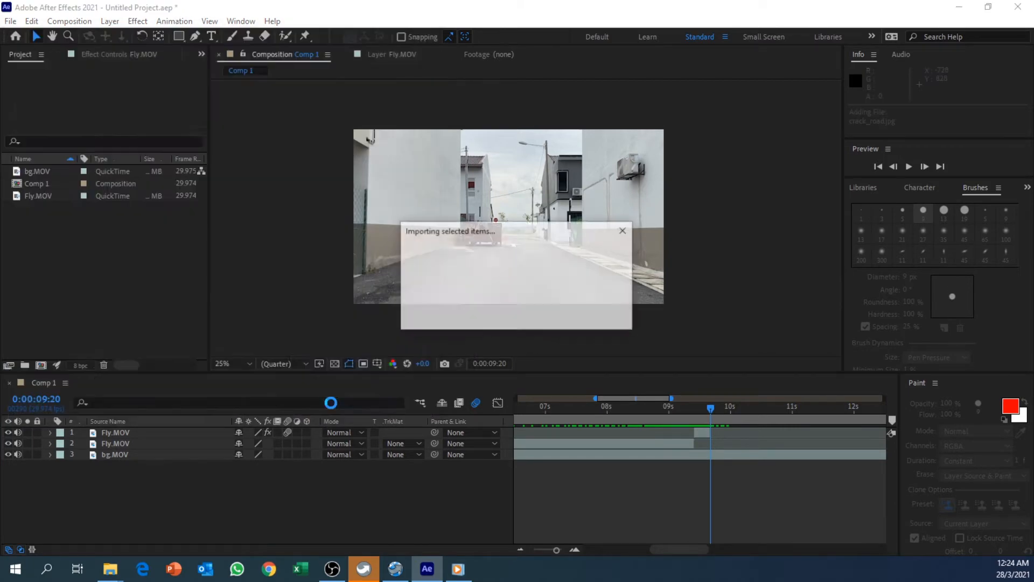
{"action": "left_click_drag", "start_coordinate": [50, 196], "coordinate": [608, 237]}
{"action": "scroll", "coordinate": [609, 236], "scroll_direction": "down", "scroll_amount": 4}
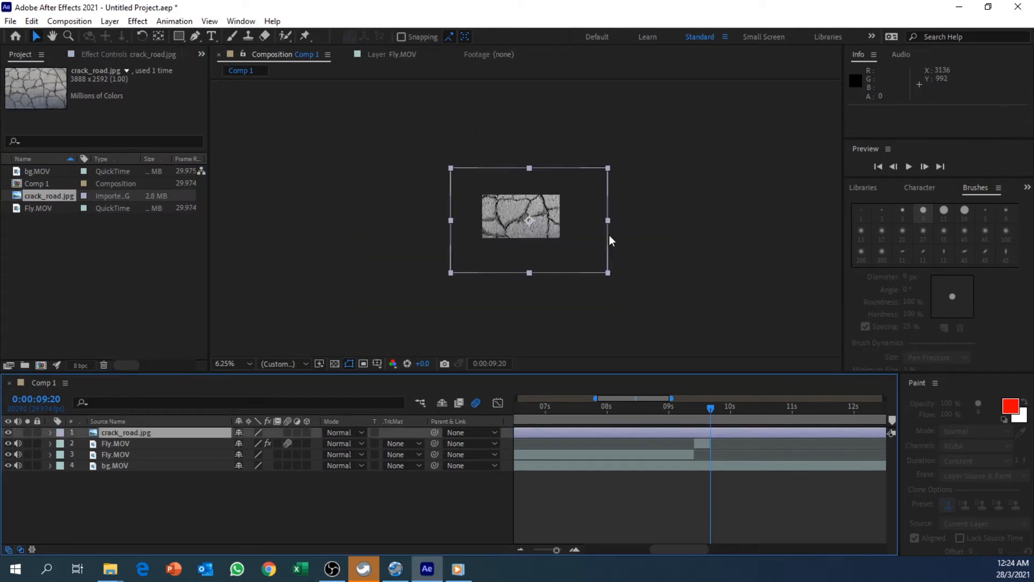
Scale crack_road.jpg to about 19% and move it up over the far end of the alley
{"action": "left_click", "coordinate": [607, 169]}
{"action": "left_click_drag", "start_coordinate": [606, 169], "coordinate": [558, 257]}
{"action": "scroll", "coordinate": [574, 236], "scroll_direction": "up", "scroll_amount": 4}
{"action": "scroll", "coordinate": [583, 248], "scroll_direction": "up", "scroll_amount": 2}
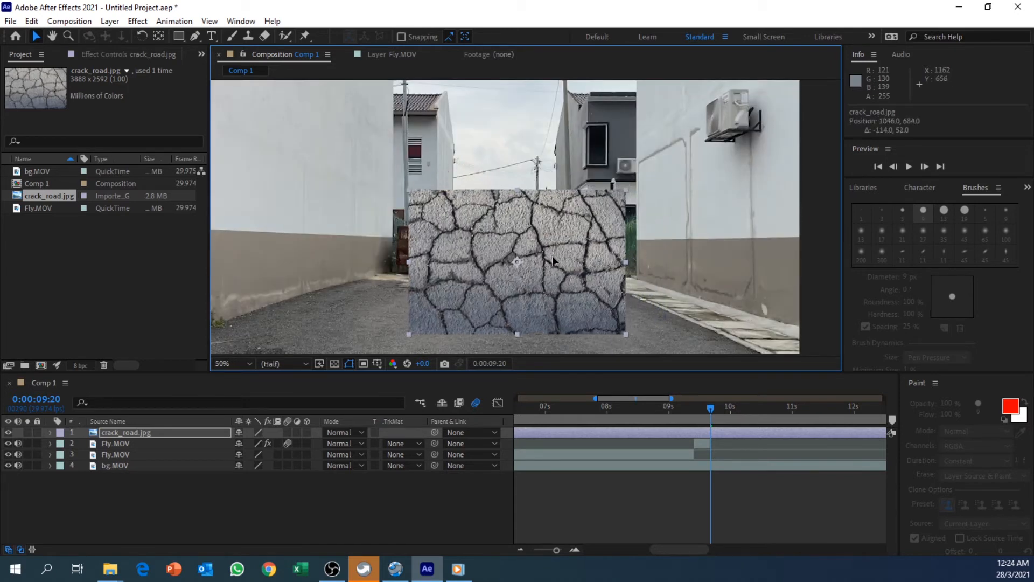
{"action": "left_click_drag", "start_coordinate": [622, 206], "coordinate": [599, 217]}
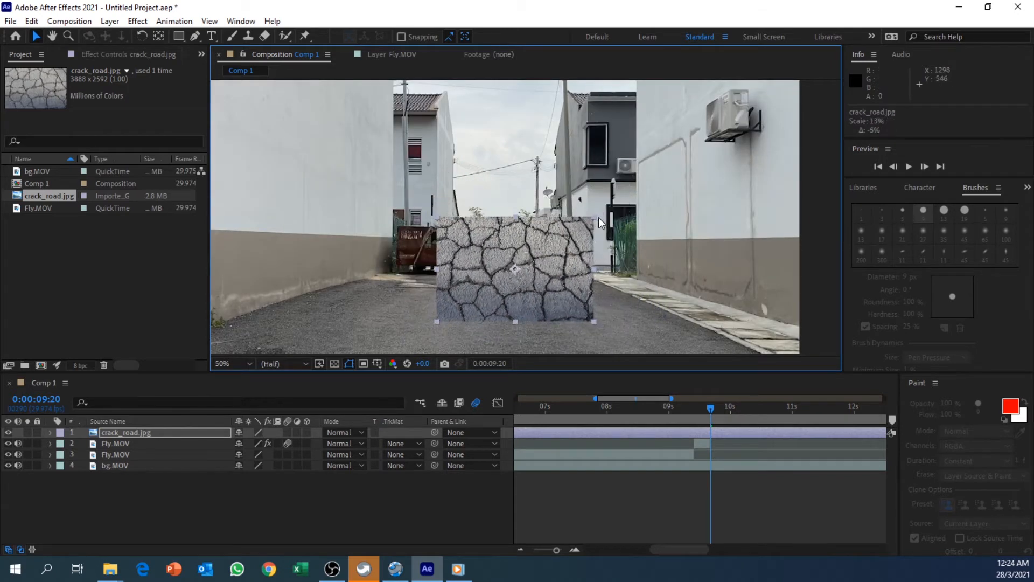
{"action": "left_click", "coordinate": [596, 216], "text": "shift"}
{"action": "left_click", "coordinate": [576, 239]}
{"action": "left_click_drag", "start_coordinate": [602, 213], "coordinate": [663, 192]}
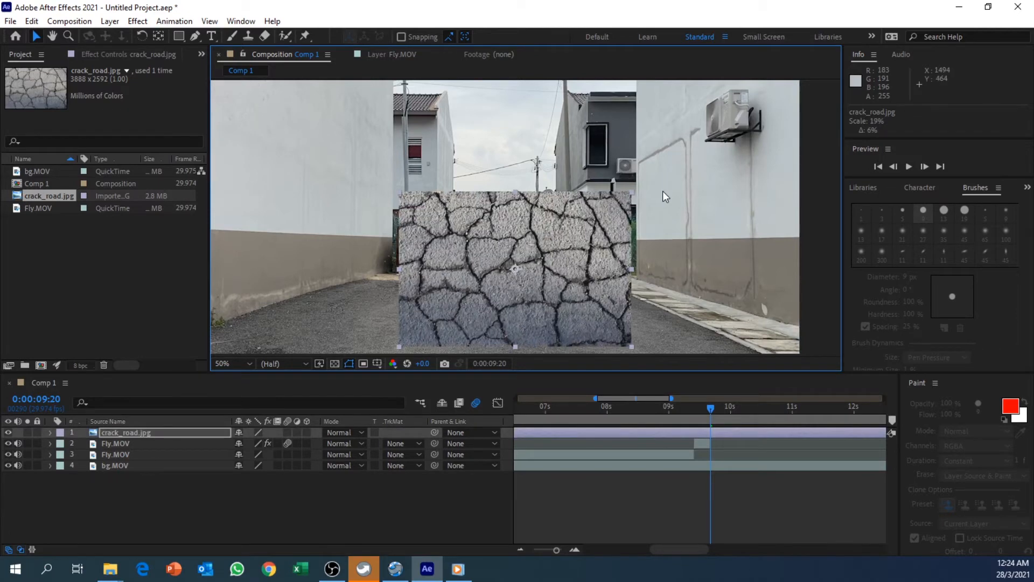
{"action": "left_click_drag", "start_coordinate": [568, 241], "coordinate": [588, 194]}
{"action": "left_click_drag", "start_coordinate": [483, 241], "coordinate": [412, 235]}
Enlarge crack_road.jpg to 42% and center it so it covers most of the frame
{"action": "key", "text": "comma"}
{"action": "key", "text": "comma"}
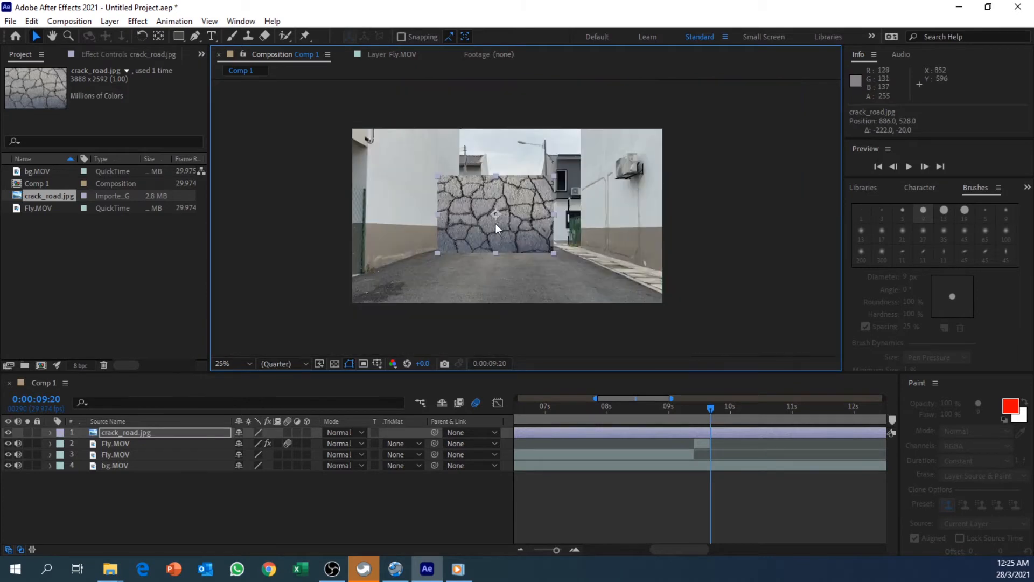
{"action": "left_click_drag", "start_coordinate": [554, 252], "coordinate": [628, 301]}
{"action": "left_click_drag", "start_coordinate": [600, 259], "coordinate": [613, 260]}
Pre-compose the crack_road.jpg layer as crack_road, leaving all attributes in Comp 1
{"action": "right_click", "coordinate": [141, 432]}
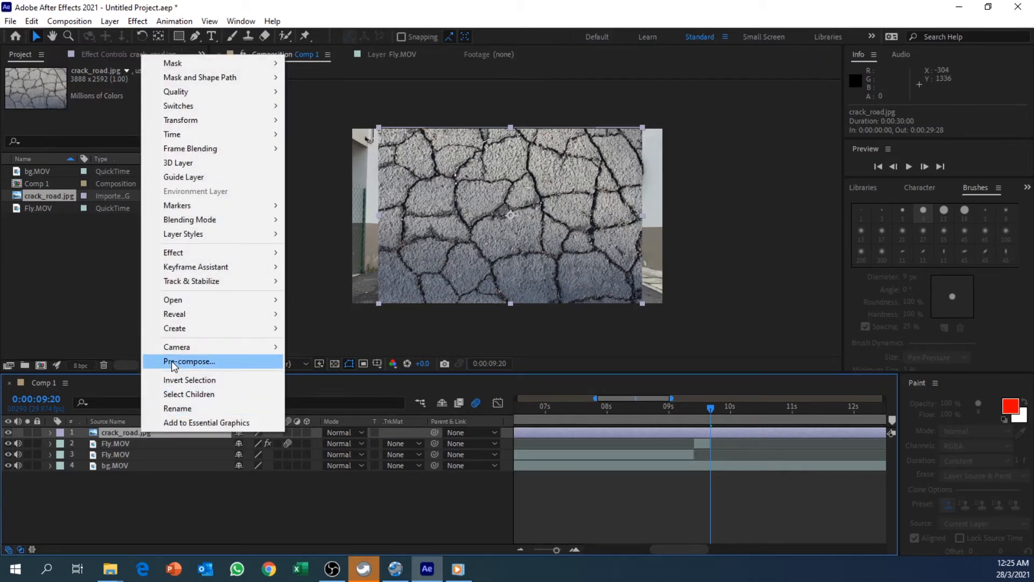
{"action": "left_click", "coordinate": [171, 361]}
{"action": "left_click", "coordinate": [560, 202]}
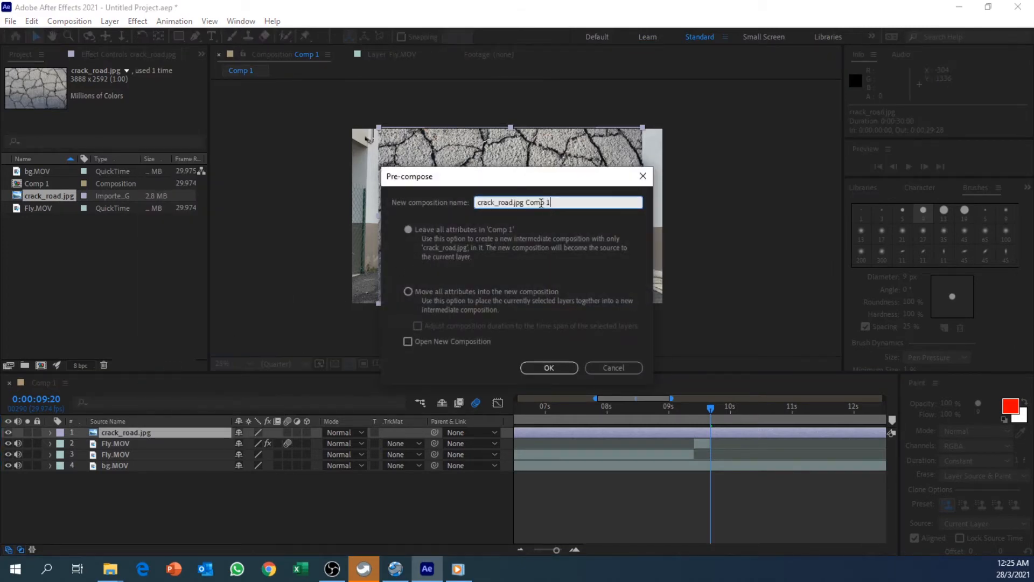
{"action": "left_click_drag", "start_coordinate": [516, 202], "coordinate": [594, 202]}
{"action": "key", "text": "BackSpace"}
{"action": "left_click", "coordinate": [561, 364]}
{"action": "left_click", "coordinate": [514, 261]}
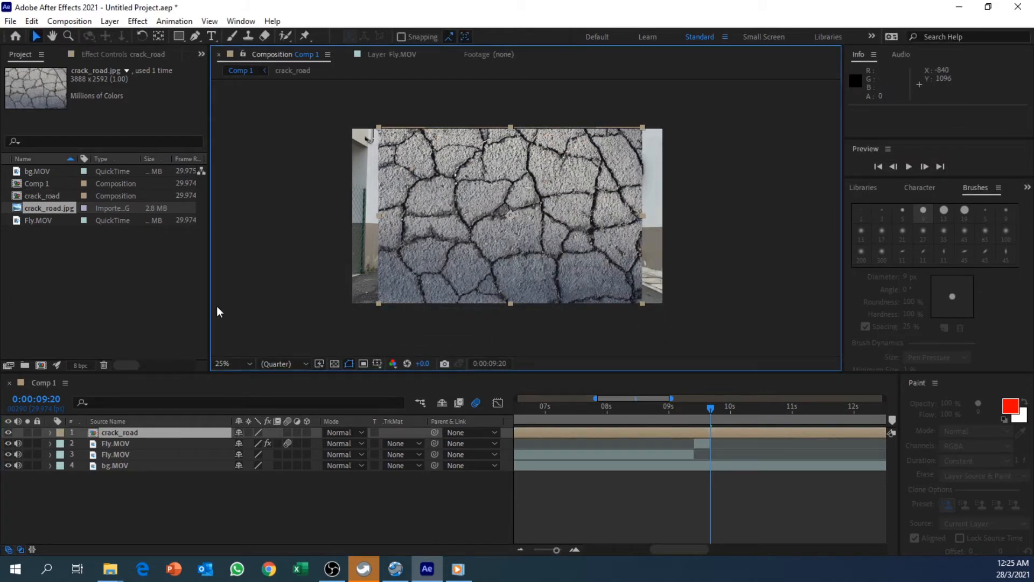
Open the crack_road composition and draw an elliptical mask about 3504 × 2024 px on crack_road.jpg
{"action": "double_click", "coordinate": [118, 432]}
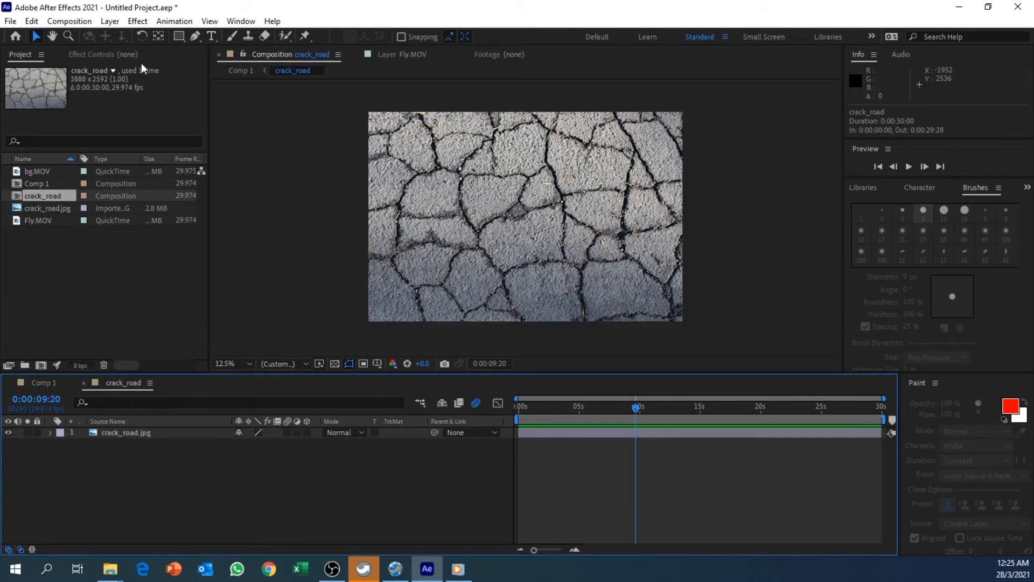
{"action": "left_click", "coordinate": [134, 431]}
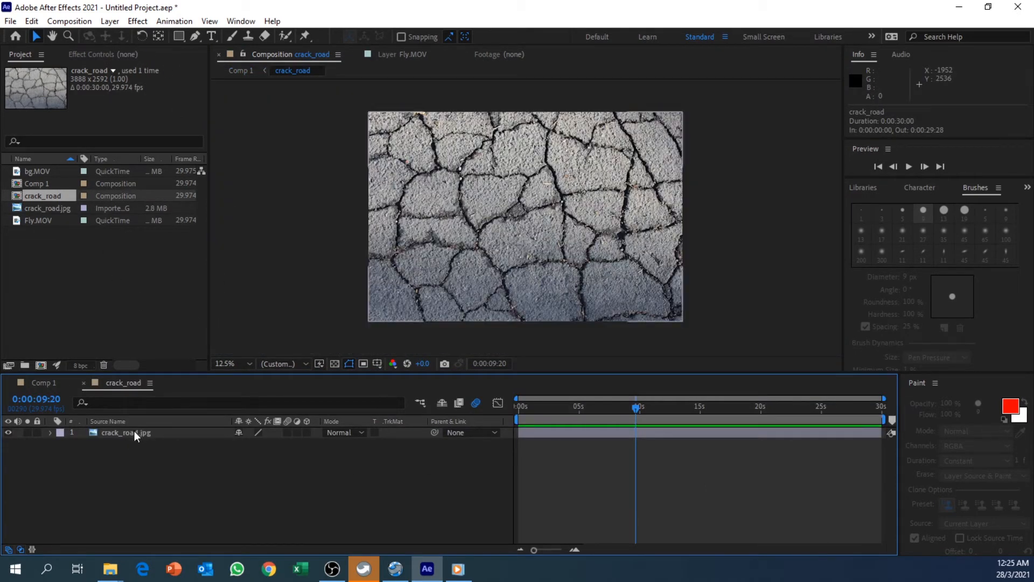
{"action": "left_click", "coordinate": [180, 36]}
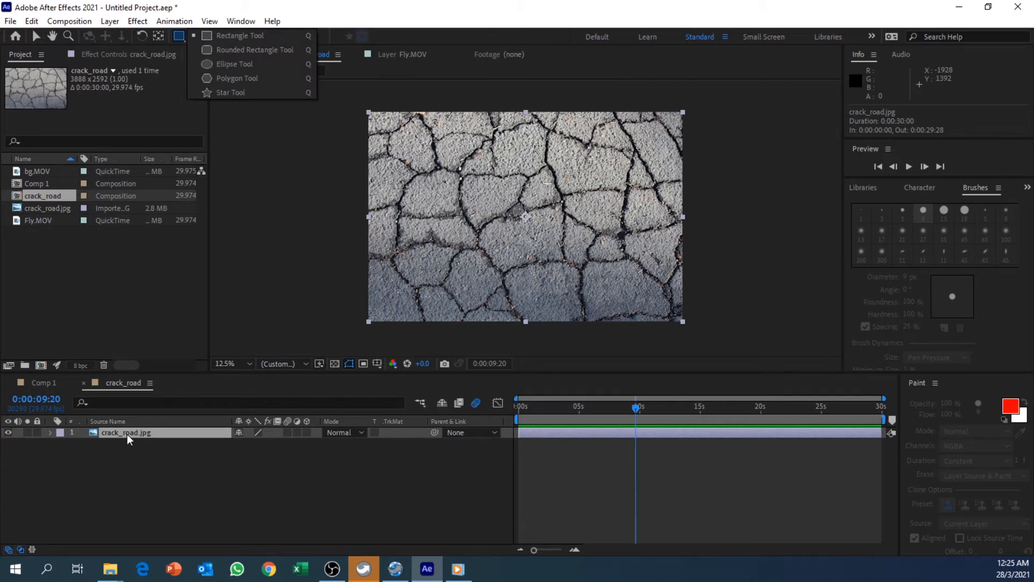
{"action": "left_click", "coordinate": [127, 434]}
{"action": "left_click", "coordinate": [178, 35]}
{"action": "left_click", "coordinate": [211, 65]}
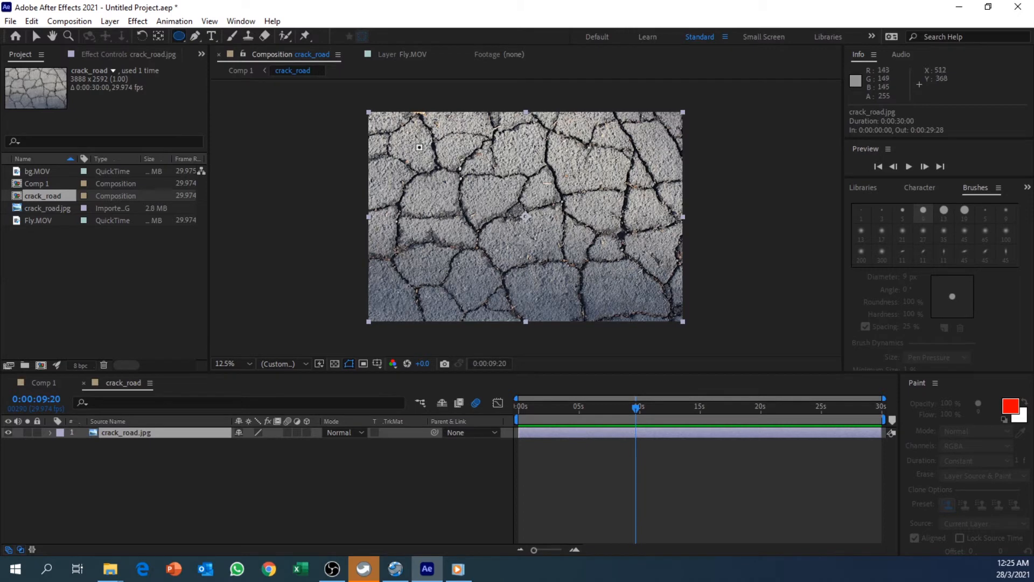
{"action": "left_click_drag", "start_coordinate": [388, 133], "coordinate": [671, 296]}
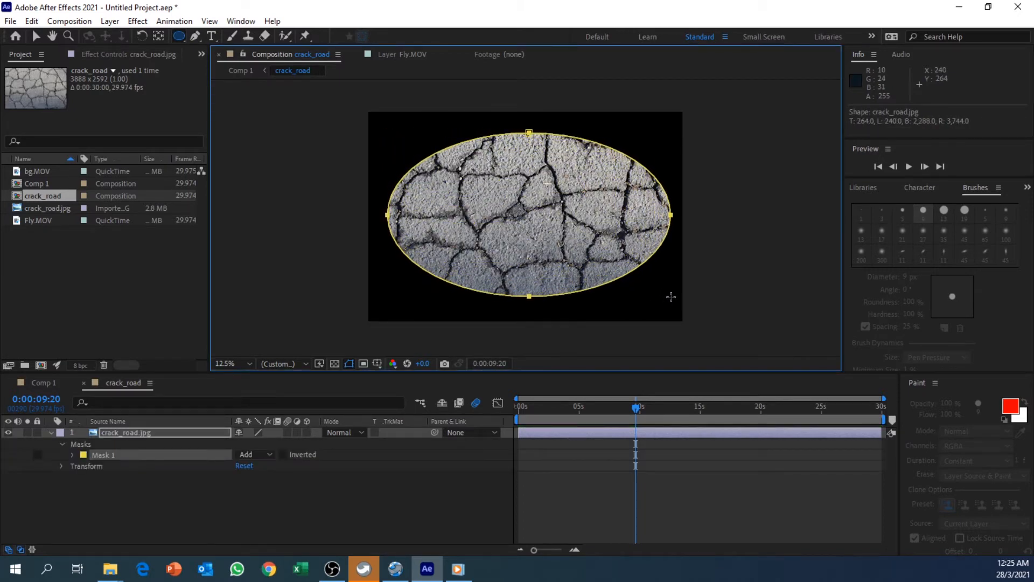
Set the Mask Feather of the ellipse on crack_road.jpg to 337 pixels
{"action": "left_click", "coordinate": [71, 455]}
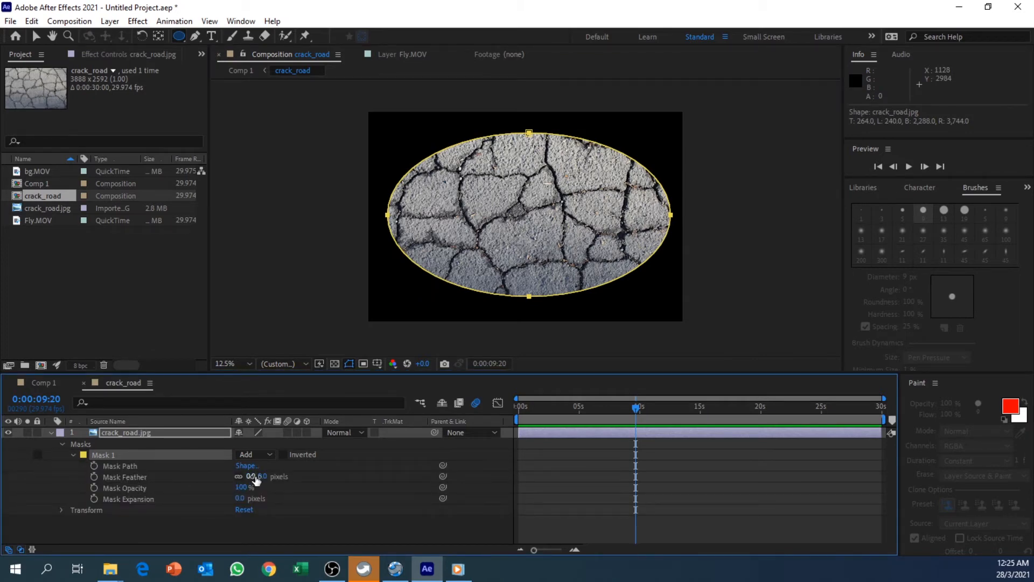
{"action": "left_click_drag", "start_coordinate": [250, 476], "coordinate": [488, 482]}
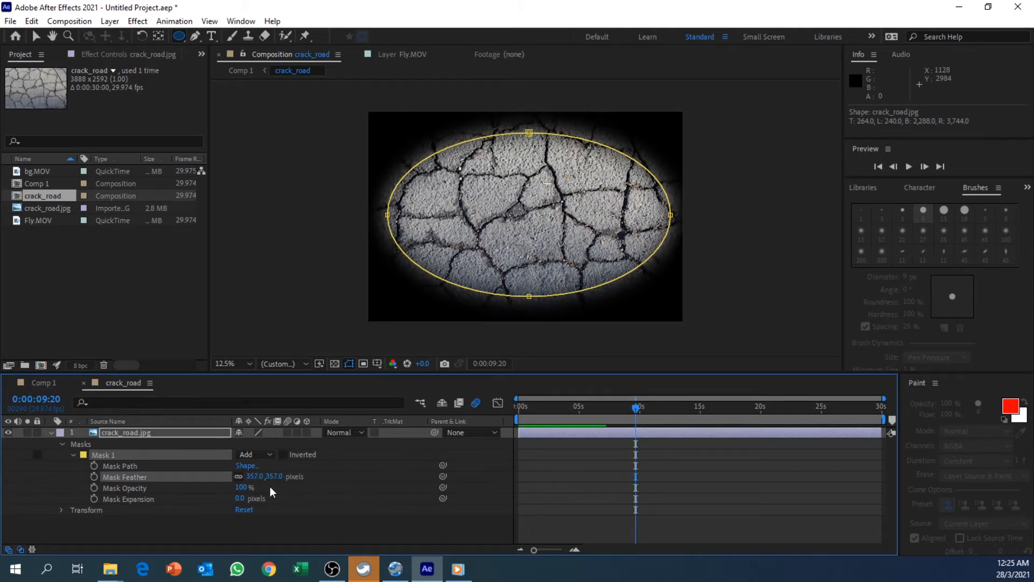
{"action": "left_click_drag", "start_coordinate": [274, 476], "coordinate": [314, 477]}
{"action": "left_click_drag", "start_coordinate": [264, 476], "coordinate": [315, 484]}
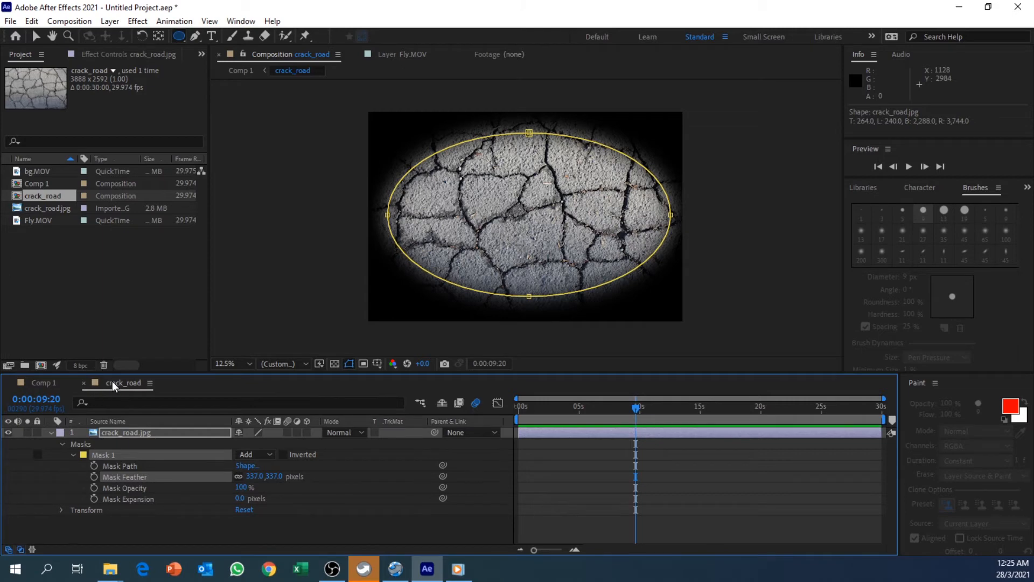
Return to Comp 1 and nudge the crack_road layer to about 994, 568
{"action": "left_click", "coordinate": [44, 382]}
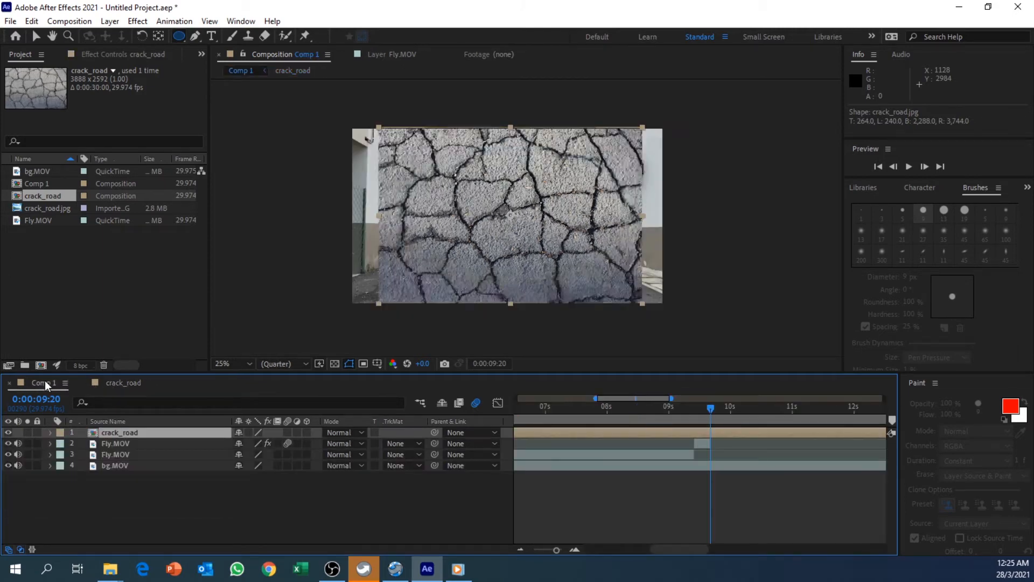
{"action": "left_click", "coordinate": [36, 35]}
{"action": "mouse_move", "coordinate": [563, 185]}
{"action": "left_mouse_down"}
{"action": "mouse_move", "coordinate": [561, 211]}
{"action": "mouse_move", "coordinate": [564, 189]}
{"action": "left_mouse_up"}
{"action": "key", "text": "Return"}
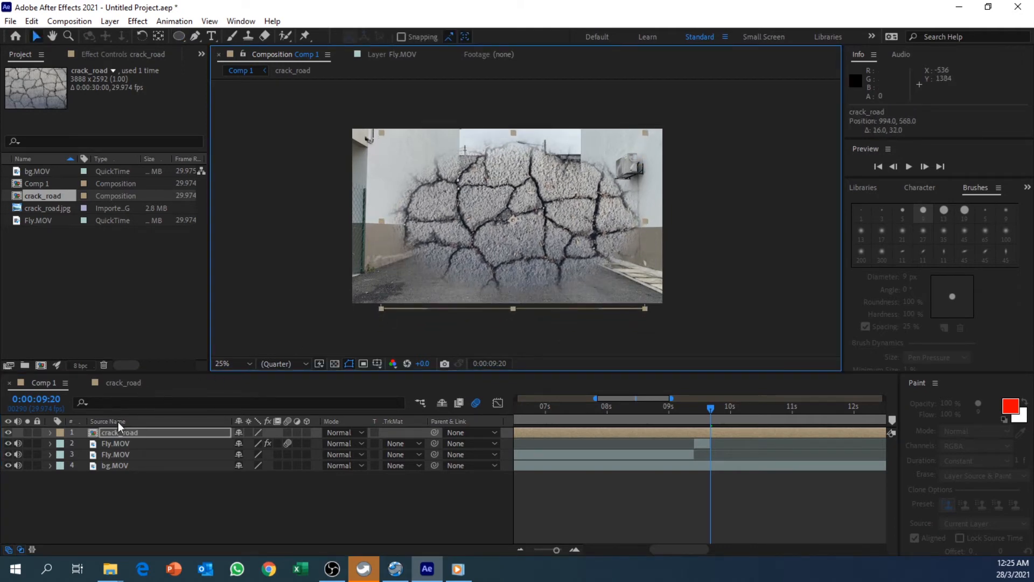
Make crack_road a 3D layer and set its X Rotation to -76°
{"action": "left_click", "coordinate": [307, 432]}
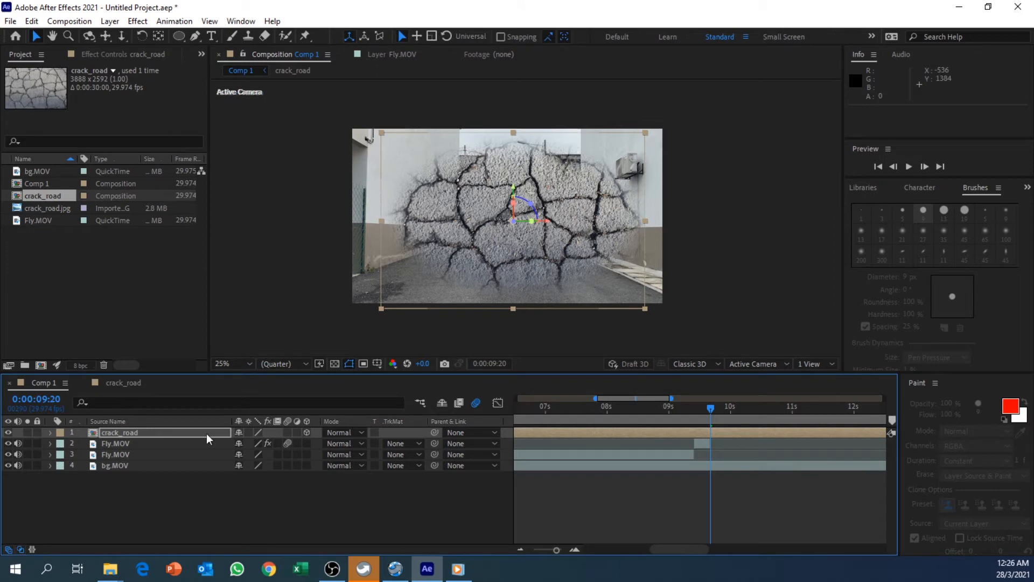
{"action": "left_click", "coordinate": [50, 432]}
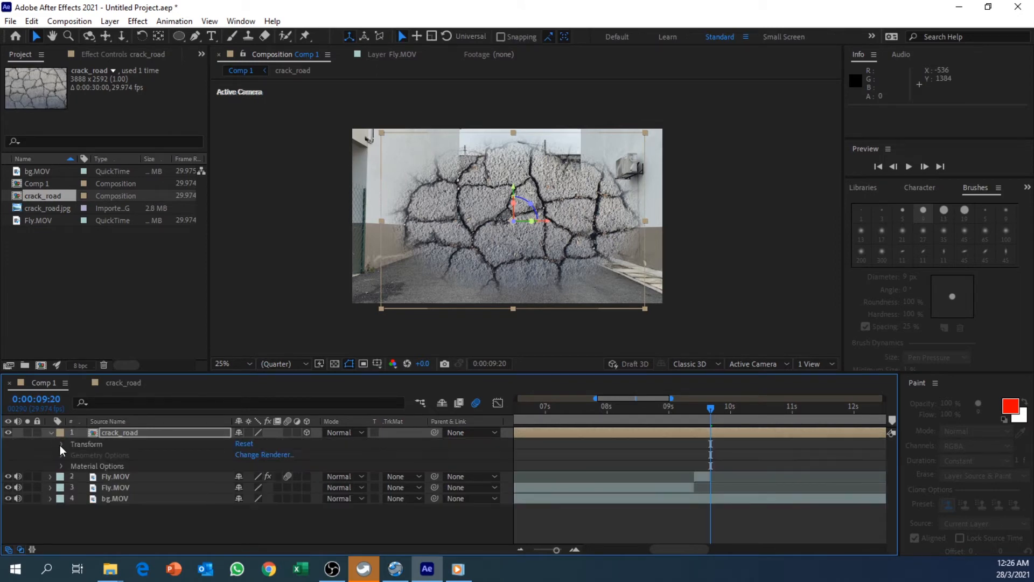
{"action": "left_click", "coordinate": [61, 443]}
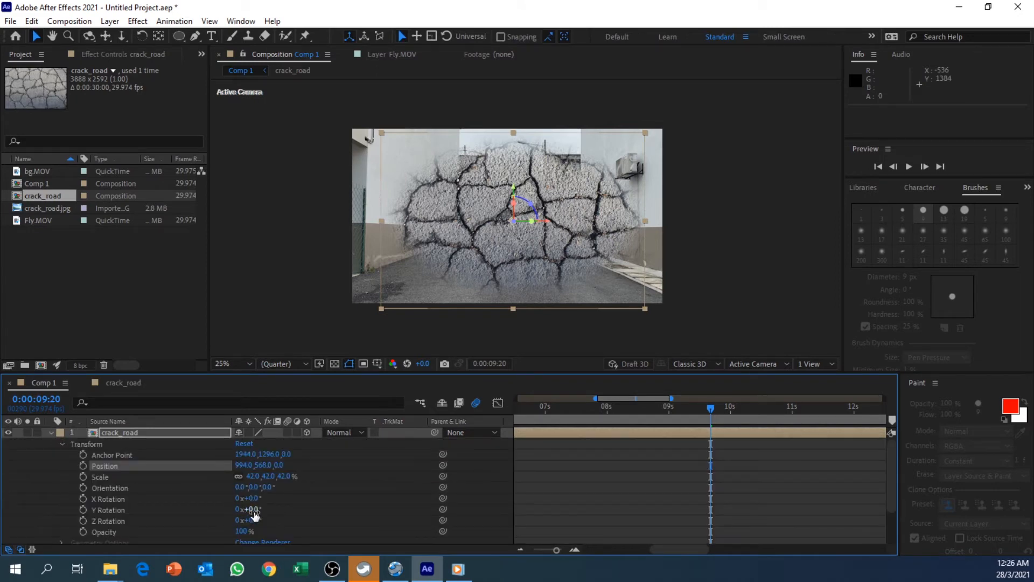
{"action": "left_click_drag", "start_coordinate": [241, 497], "coordinate": [200, 493]}
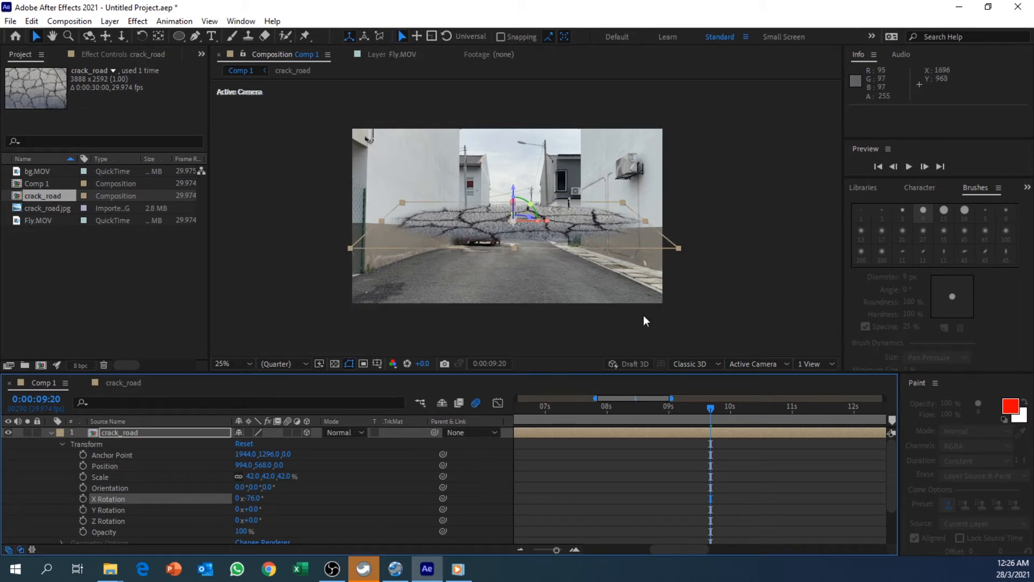
At 0:00:09:06, scale crack_road to about 18.4% and place it on the road at the girl's feet, around 995, 865
{"action": "left_click_drag", "start_coordinate": [707, 410], "coordinate": [682, 410]}
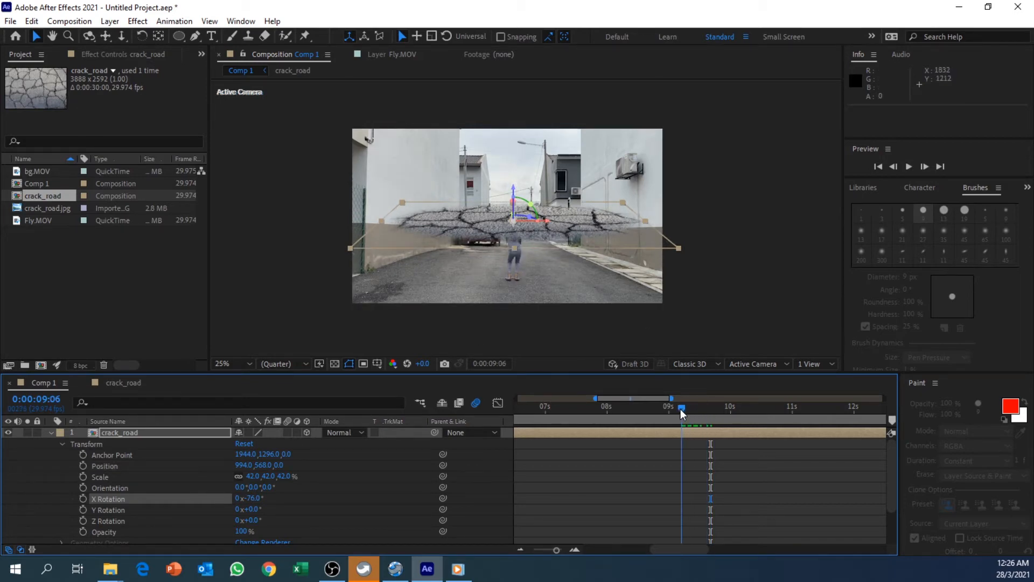
{"action": "left_click_drag", "start_coordinate": [589, 218], "coordinate": [627, 288]}
{"action": "left_click", "coordinate": [597, 313]}
{"action": "scroll", "coordinate": [571, 321], "scroll_direction": "up", "scroll_amount": 2}
{"action": "left_click_drag", "start_coordinate": [553, 331], "coordinate": [595, 296]}
{"action": "left_click_drag", "start_coordinate": [575, 330], "coordinate": [584, 315]}
{"action": "scroll", "coordinate": [586, 316], "scroll_direction": "down", "scroll_amount": 2}
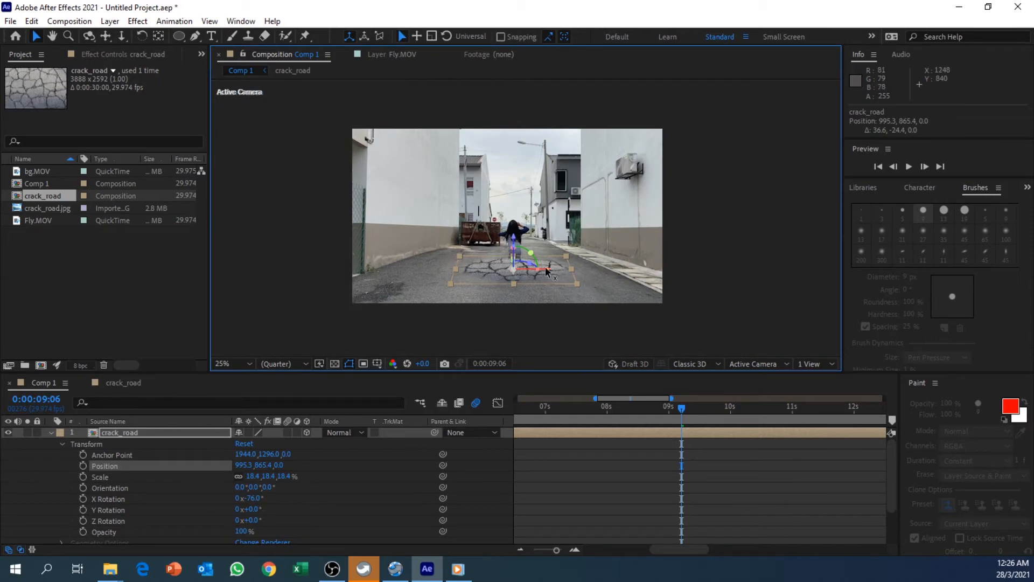
Move the crack_road layer below the upper Fly.MOV layer
{"action": "left_click", "coordinate": [51, 431]}
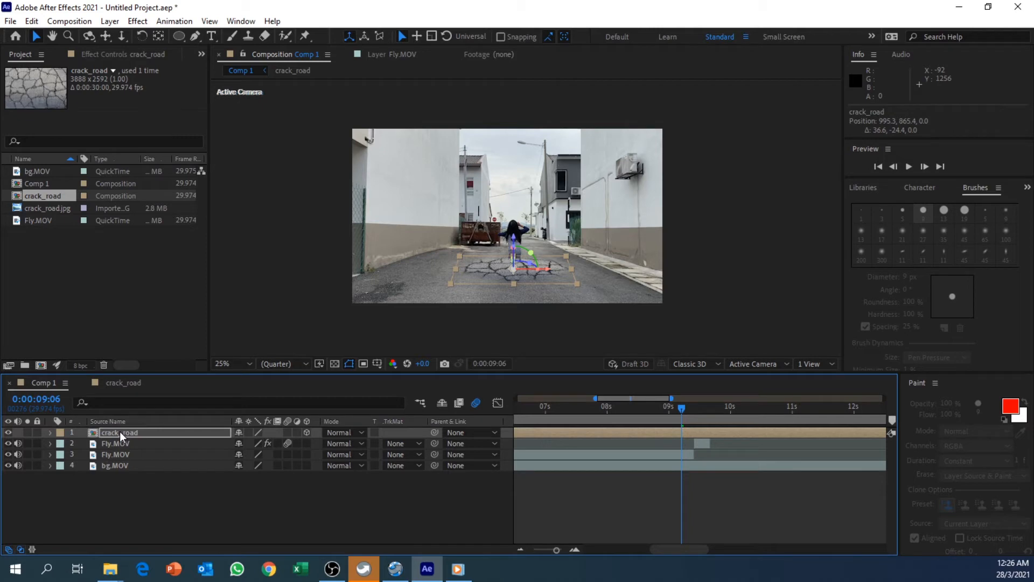
{"action": "left_click_drag", "start_coordinate": [119, 432], "coordinate": [129, 460]}
Split the crack_road layer at 0:00:09:12 and delete the part before the split
{"action": "left_click_drag", "start_coordinate": [694, 407], "coordinate": [695, 408]}
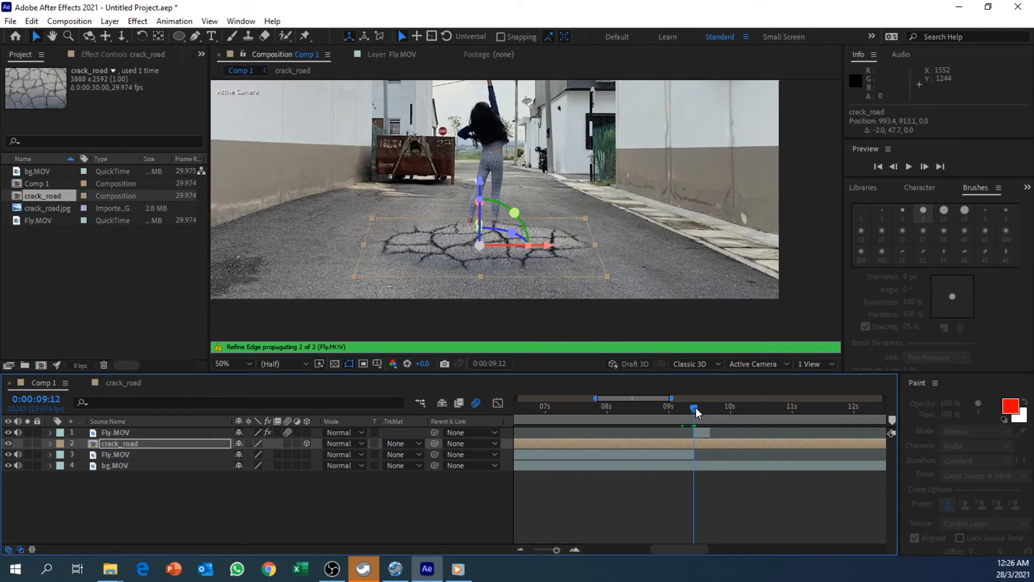
{"action": "left_click", "coordinate": [122, 445]}
{"action": "key", "text": "ctrl+shift+d"}
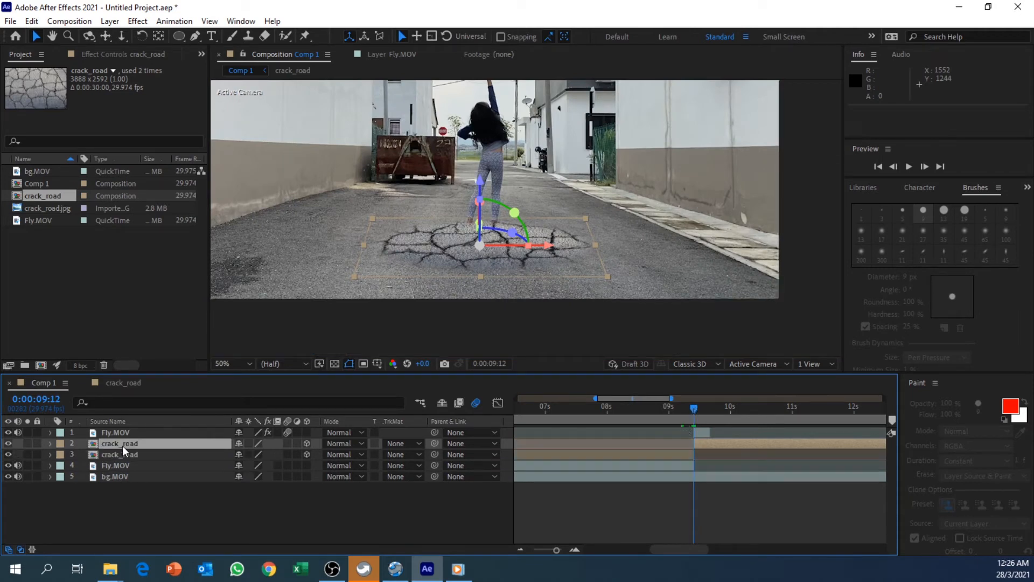
{"action": "left_click", "coordinate": [127, 451]}
{"action": "key", "text": "Delete"}
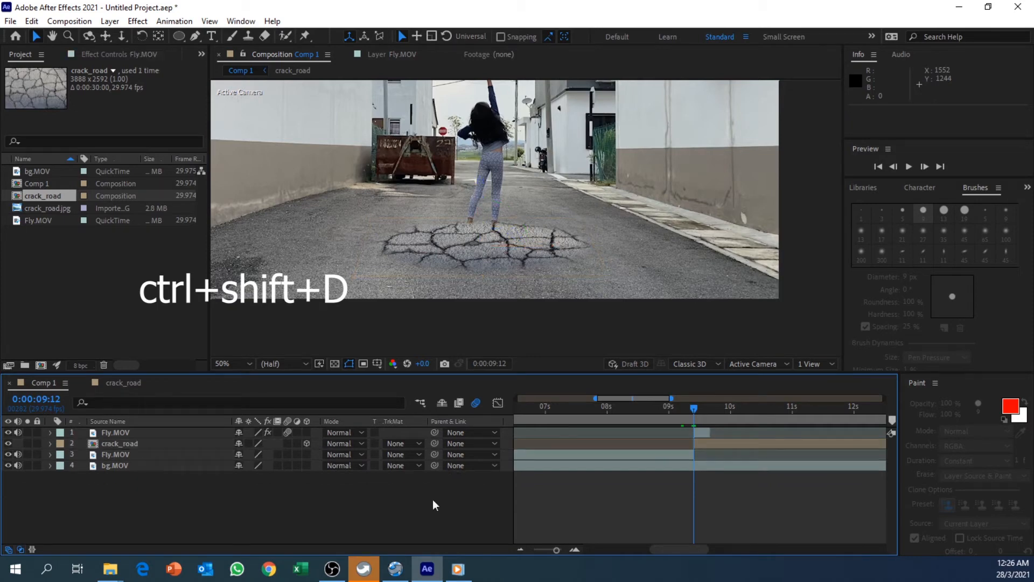
At 0:00:09:14, draw an elliptical mask about 2942 × 1367 px around the cracks on the crack_road layer
{"action": "mouse_move", "coordinate": [696, 404]}
{"action": "left_mouse_down"}
{"action": "mouse_move", "coordinate": [716, 406]}
{"action": "mouse_move", "coordinate": [704, 404]}
{"action": "left_mouse_up"}
{"action": "left_click_drag", "start_coordinate": [710, 448], "coordinate": [730, 412]}
{"action": "left_click", "coordinate": [697, 413]}
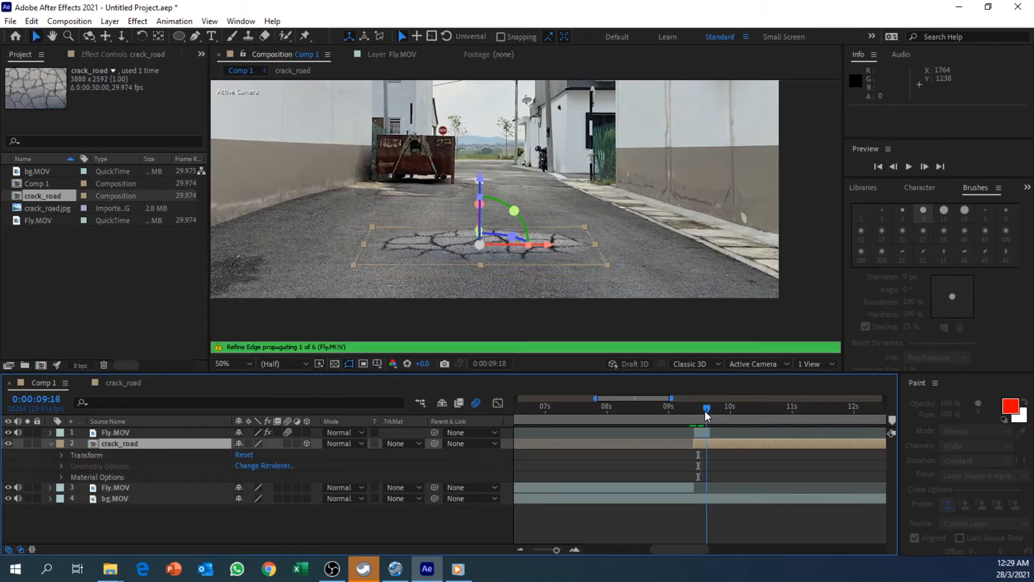
{"action": "left_click_drag", "start_coordinate": [695, 413], "coordinate": [700, 412]}
{"action": "left_click", "coordinate": [650, 255]}
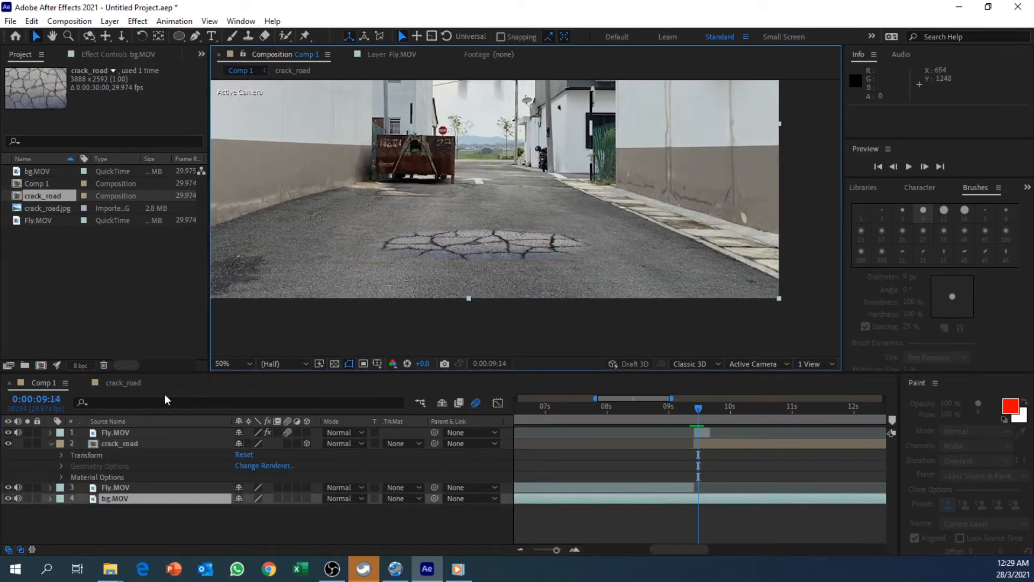
{"action": "left_click", "coordinate": [121, 443]}
{"action": "left_click", "coordinate": [180, 38]}
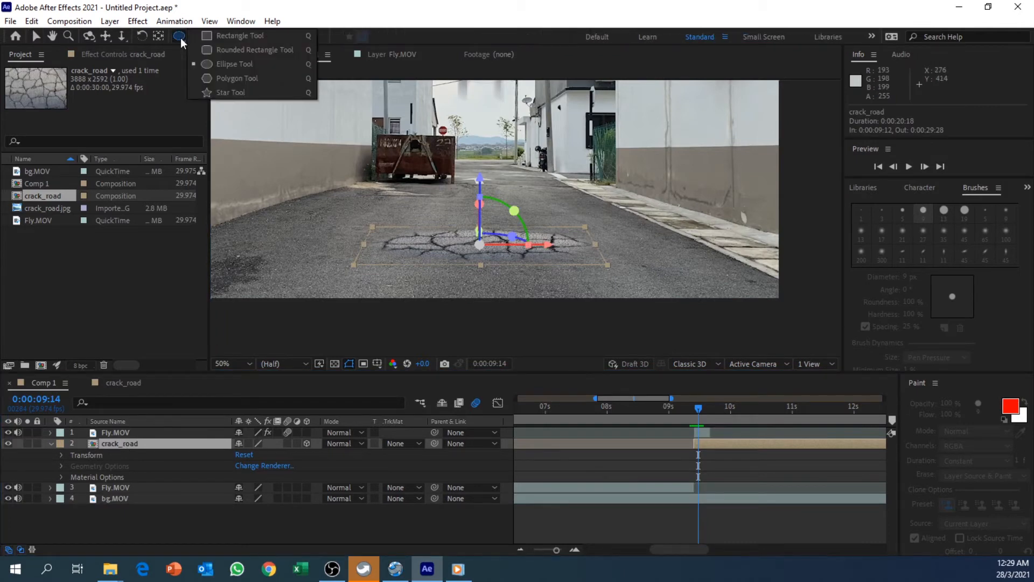
{"action": "left_click", "coordinate": [238, 65]}
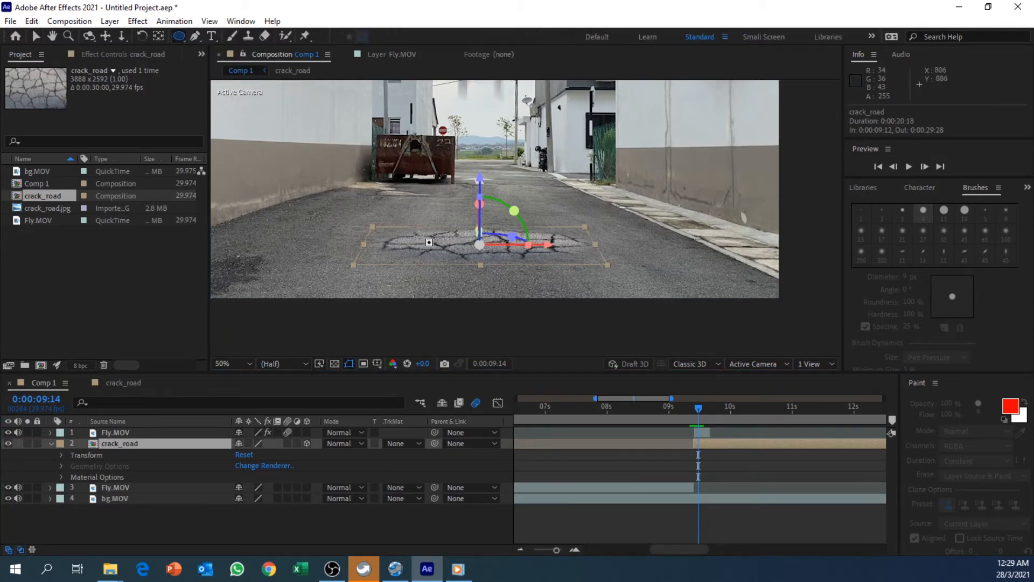
{"action": "left_click_drag", "start_coordinate": [402, 234], "coordinate": [584, 256]}
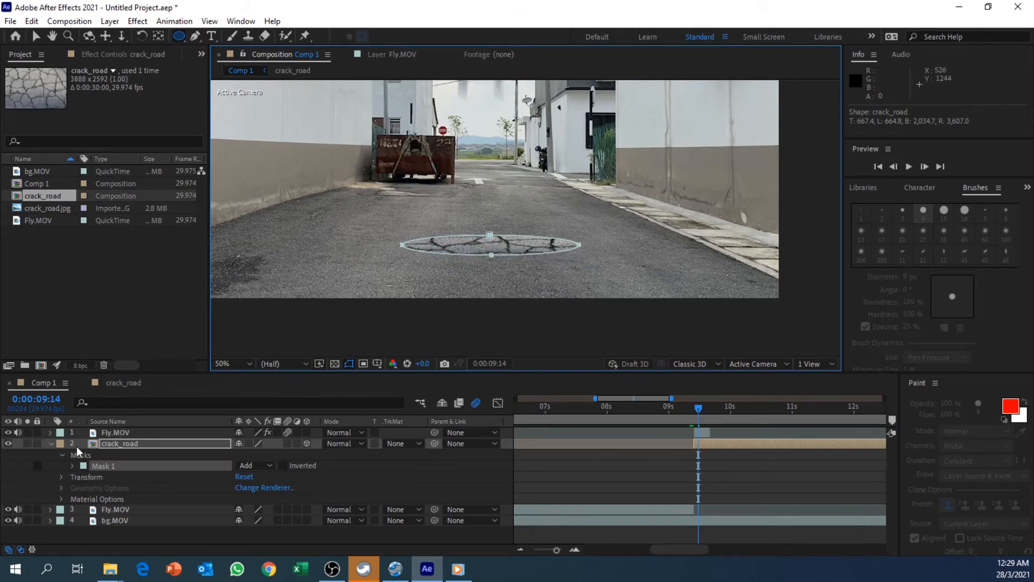
At 0:00:09:12, start keyframing Mask Expansion on the crack_road layer's Mask 1 and set it to about -649 pixels so the cracks are hidden
{"action": "left_click_drag", "start_coordinate": [700, 409], "coordinate": [696, 409]}
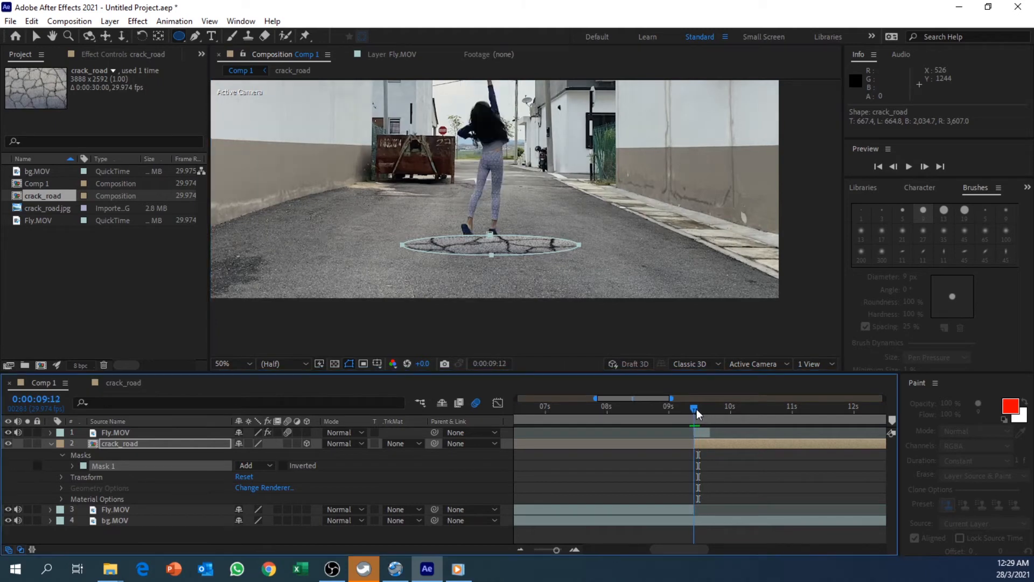
{"action": "left_click", "coordinate": [72, 466]}
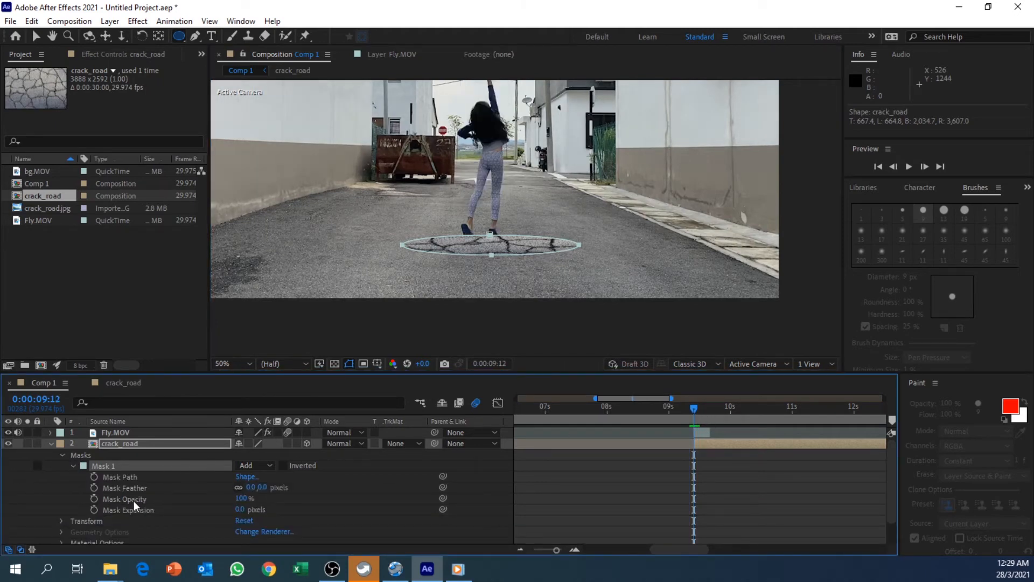
{"action": "left_click", "coordinate": [95, 510]}
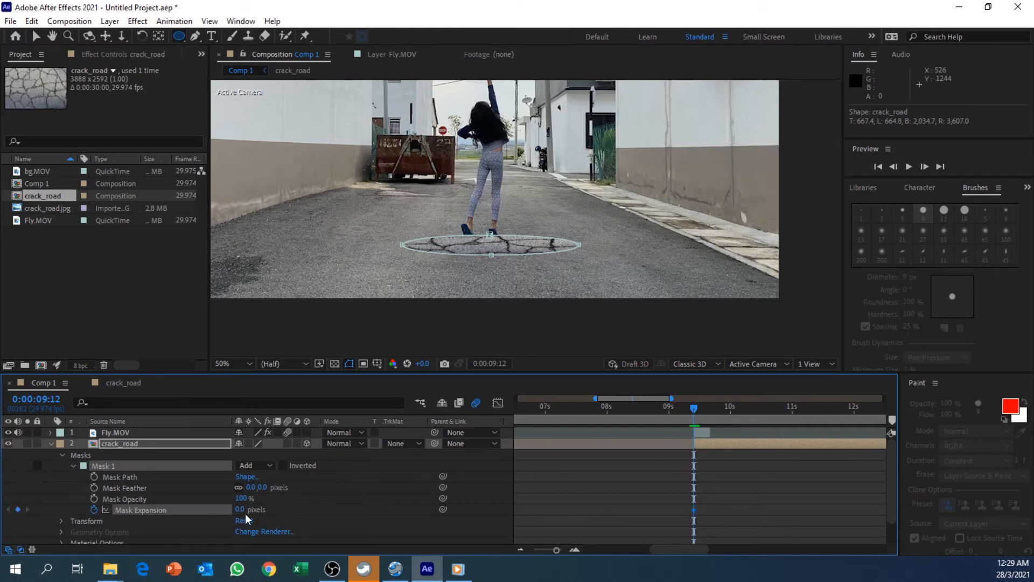
{"action": "left_click_drag", "start_coordinate": [240, 509], "coordinate": [138, 520]}
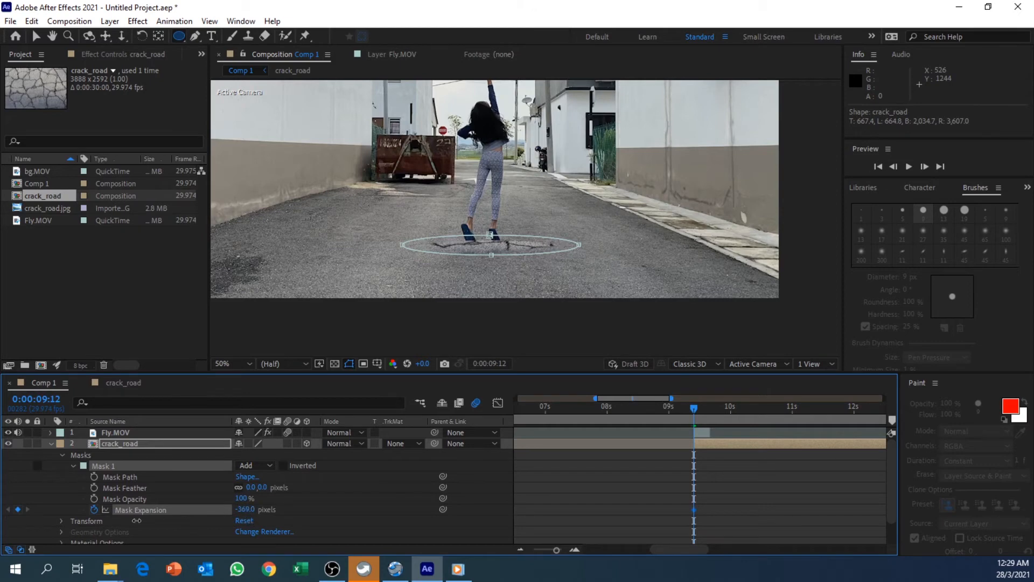
{"action": "left_click_drag", "start_coordinate": [245, 509], "coordinate": [108, 517]}
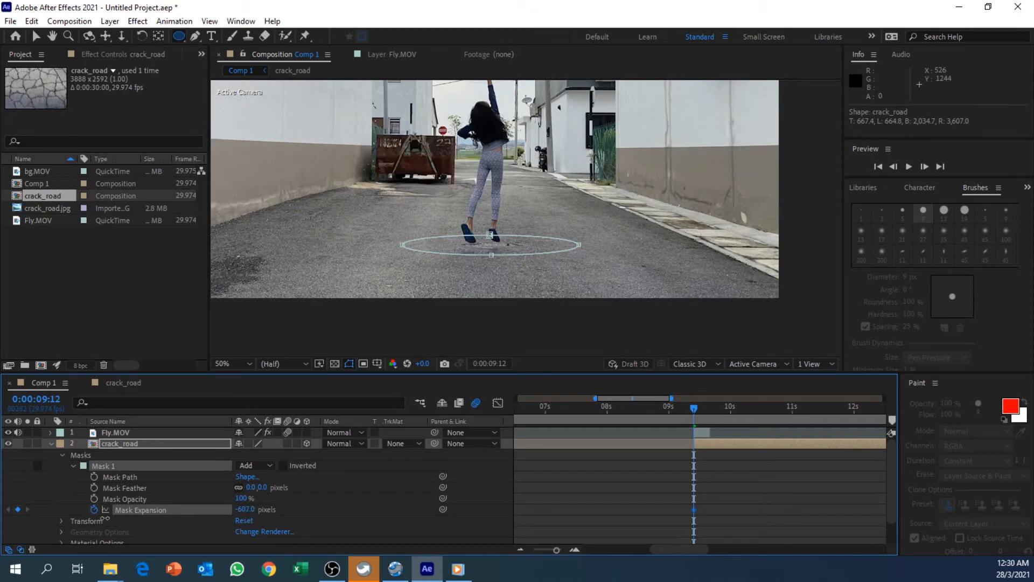
At 0:00:09:20, keyframe Mask 1's expansion at a positive value large enough to reveal the whole crack pattern, and collapse the crack_road layer
{"action": "left_click_drag", "start_coordinate": [694, 412], "coordinate": [712, 411]}
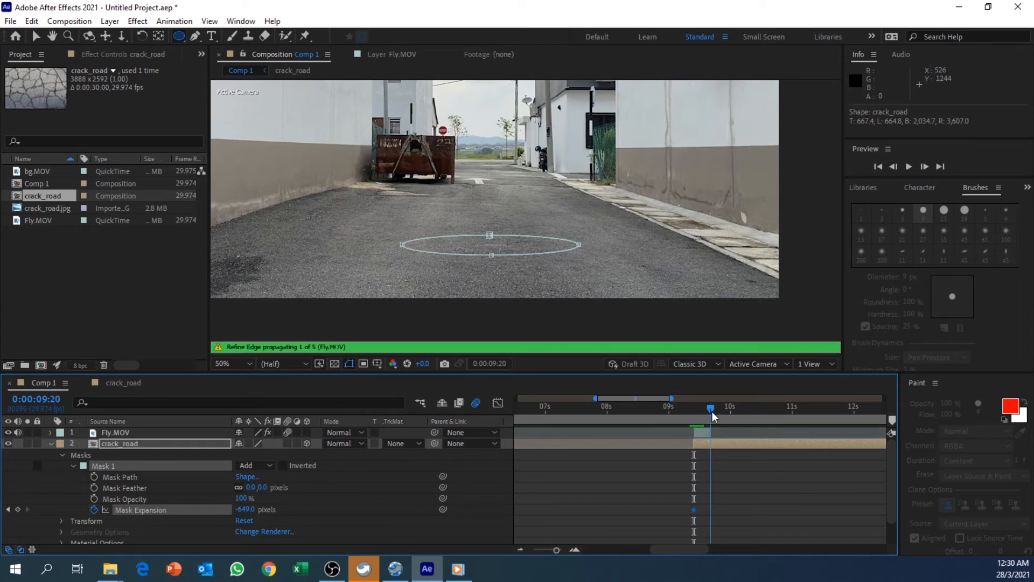
{"action": "left_click", "coordinate": [256, 509]}
{"action": "type", "text": "0"}
{"action": "left_click", "coordinate": [545, 496]}
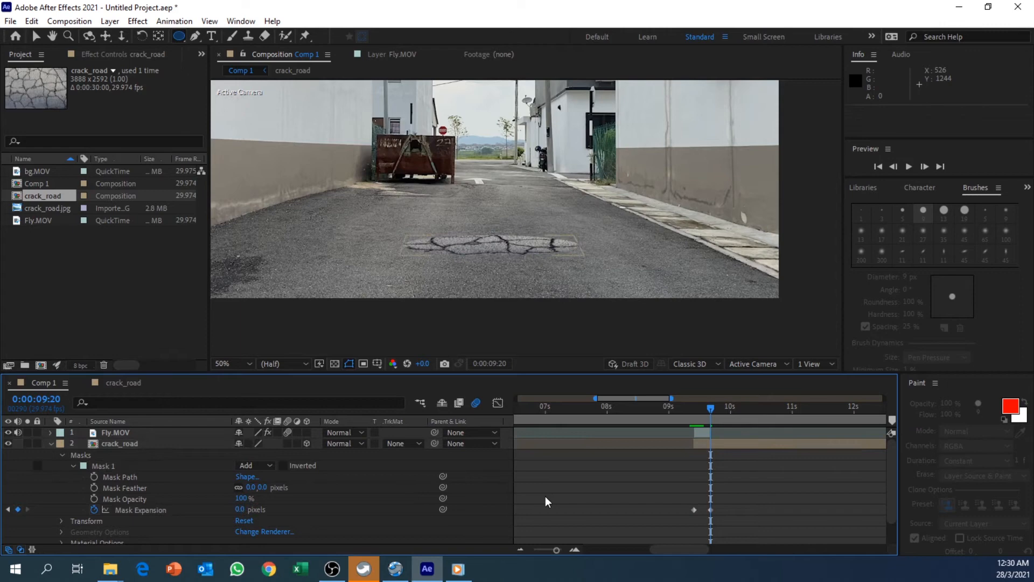
{"action": "left_click_drag", "start_coordinate": [242, 510], "coordinate": [553, 501]}
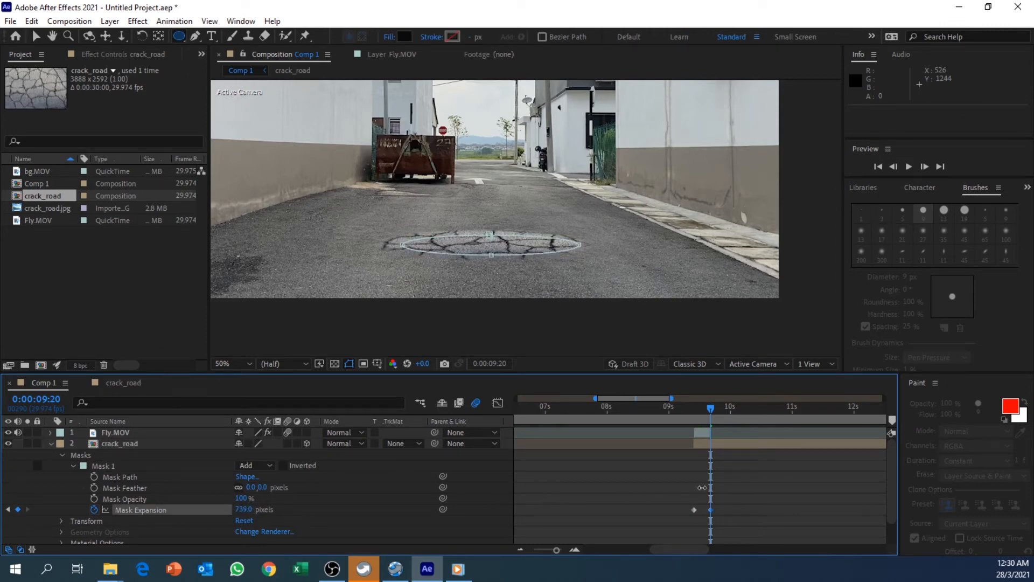
{"action": "left_click_drag", "start_coordinate": [701, 487], "coordinate": [726, 484]}
{"action": "mouse_move", "coordinate": [716, 412]}
{"action": "left_mouse_down"}
{"action": "mouse_move", "coordinate": [677, 409]}
{"action": "mouse_move", "coordinate": [707, 419]}
{"action": "left_mouse_up"}
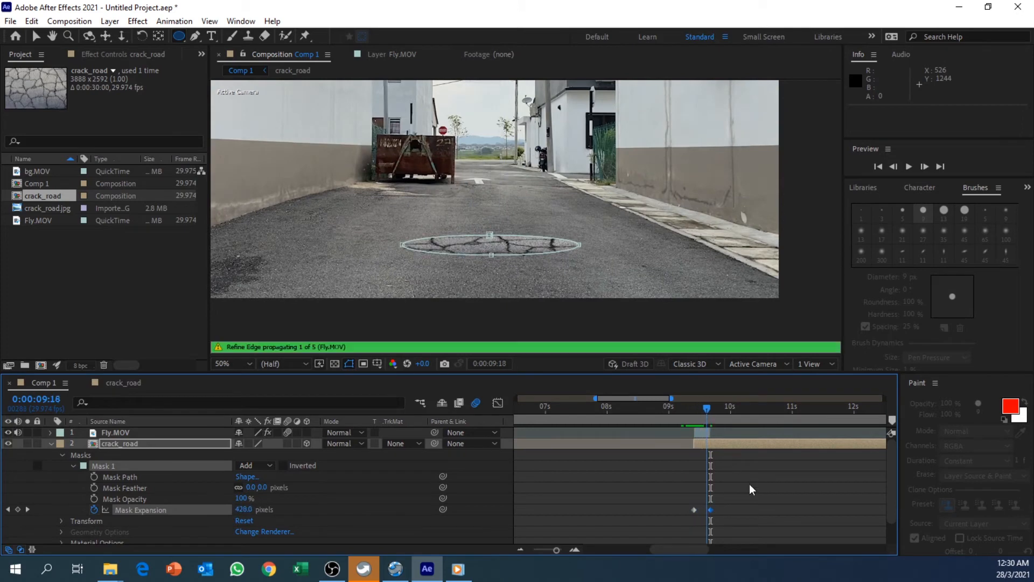
{"action": "left_click", "coordinate": [756, 492]}
{"action": "mouse_move", "coordinate": [706, 408]}
{"action": "left_mouse_down"}
{"action": "mouse_move", "coordinate": [677, 423]}
{"action": "mouse_move", "coordinate": [717, 420]}
{"action": "mouse_move", "coordinate": [706, 421]}
{"action": "left_mouse_up"}
{"action": "left_click", "coordinate": [51, 444]}
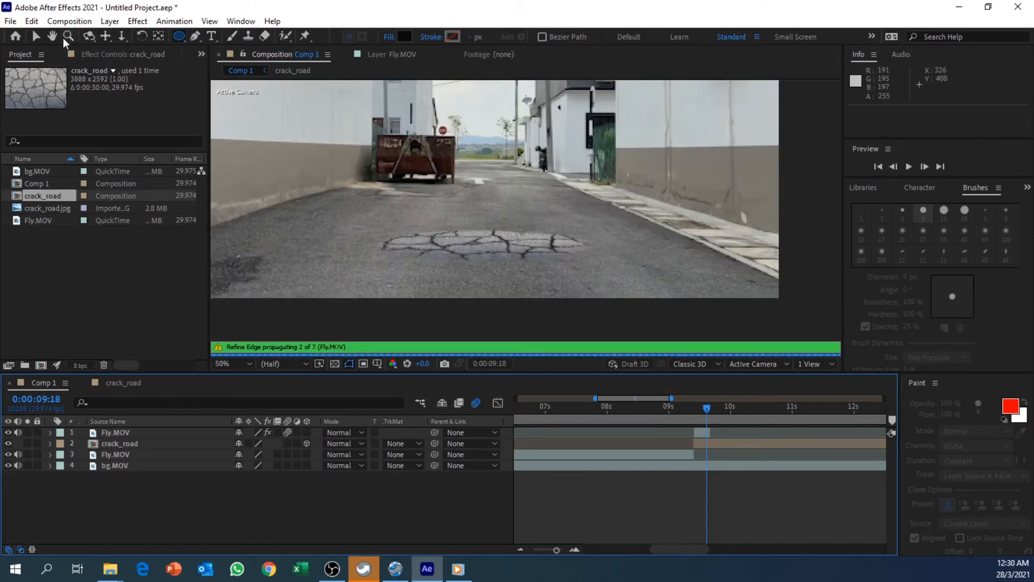
Search the effects for "curve" and apply the Curves color correction effect to the crack_road layer
{"action": "left_click", "coordinate": [38, 35]}
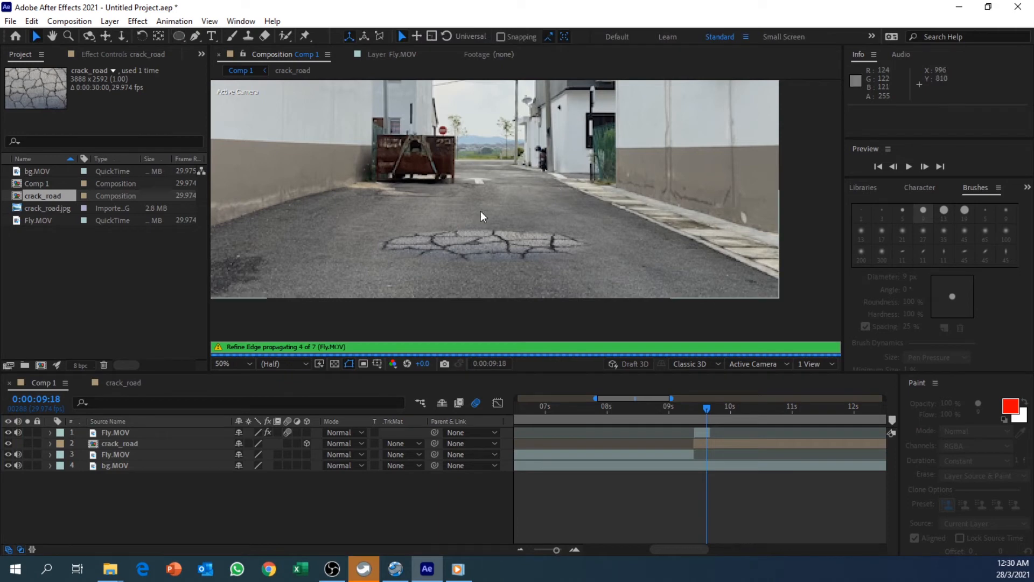
{"action": "left_click", "coordinate": [148, 445]}
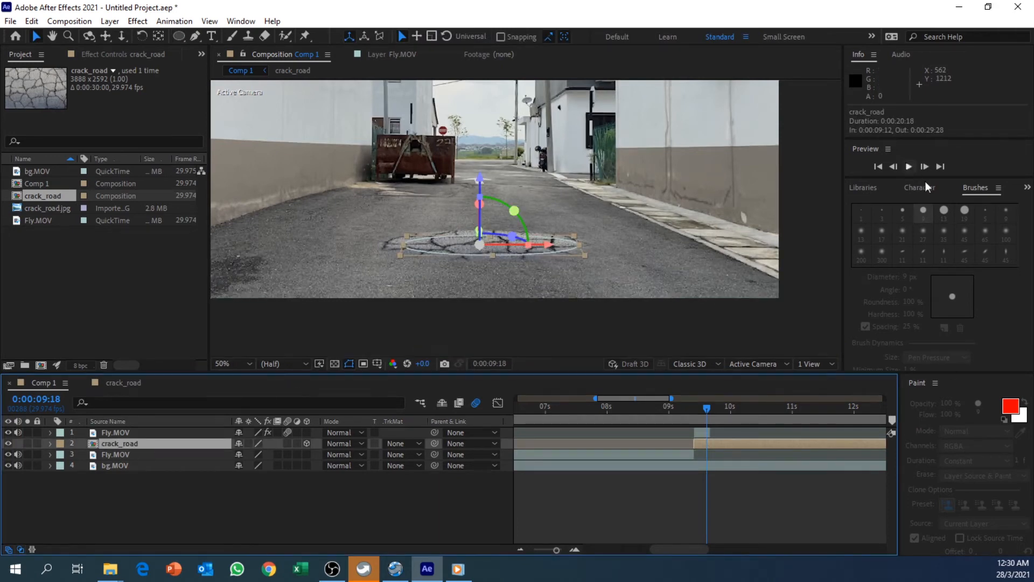
{"action": "left_click", "coordinate": [997, 137]}
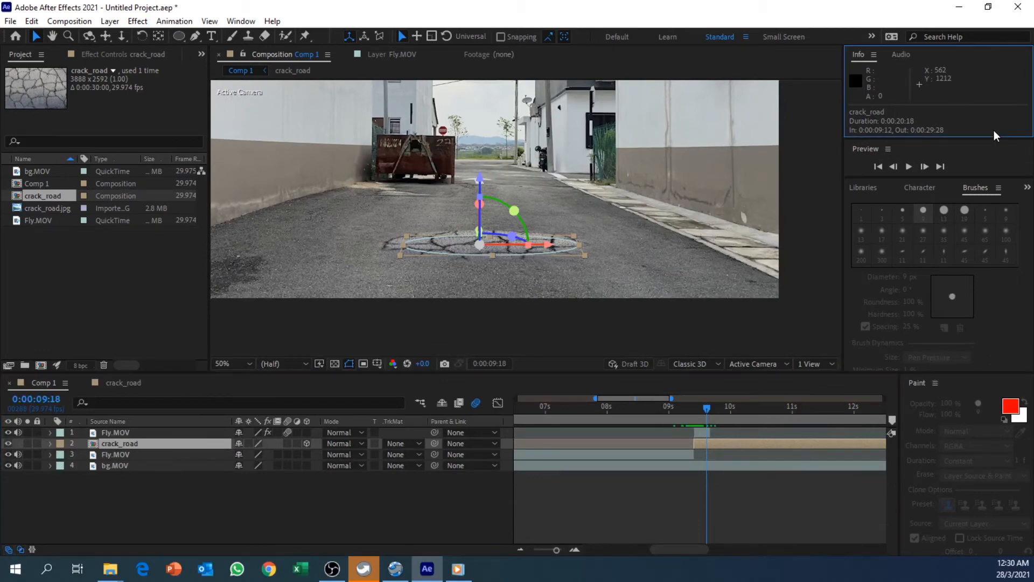
{"action": "left_click", "coordinate": [927, 188]}
{"action": "left_click", "coordinate": [1025, 190]}
{"action": "left_click", "coordinate": [1006, 202]}
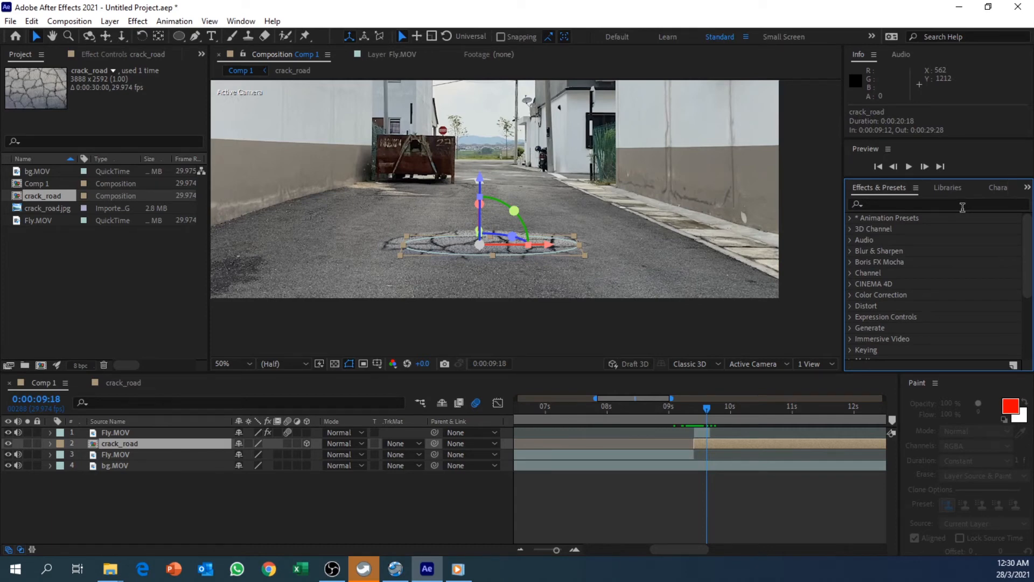
{"action": "key", "text": "c"}
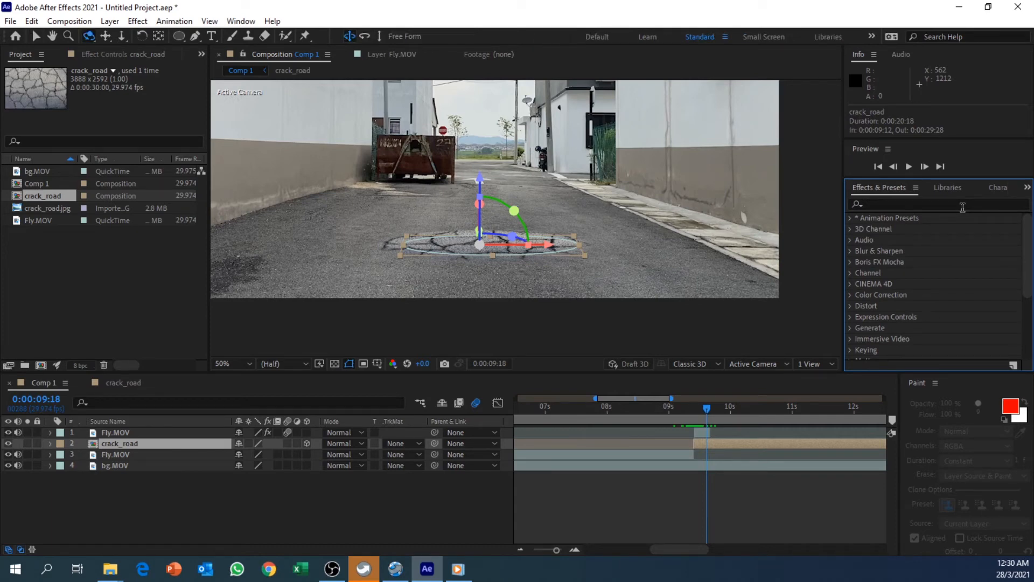
{"action": "left_click", "coordinate": [909, 207]}
{"action": "type", "text": "cur"}
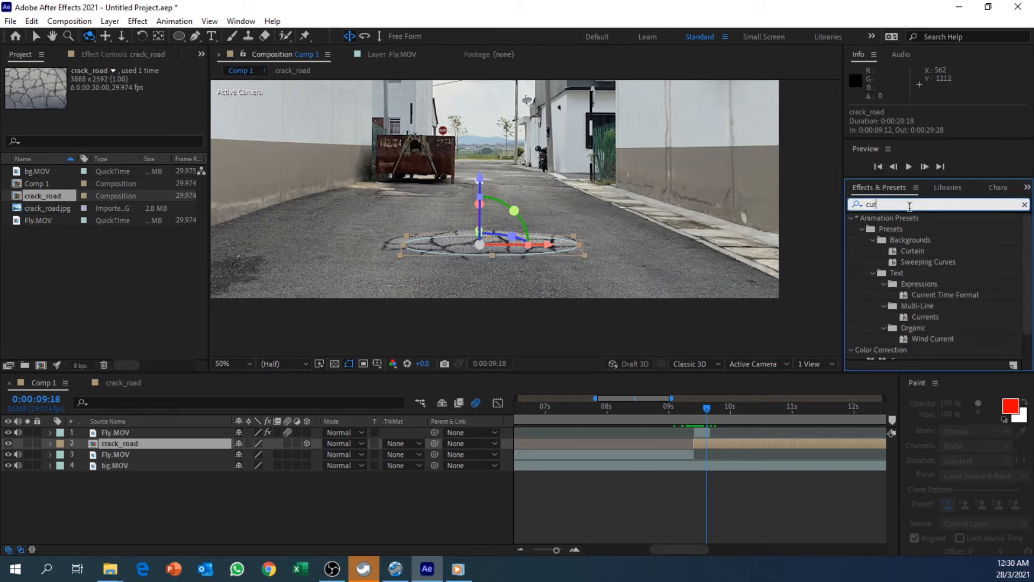
{"action": "type", "text": "ve"}
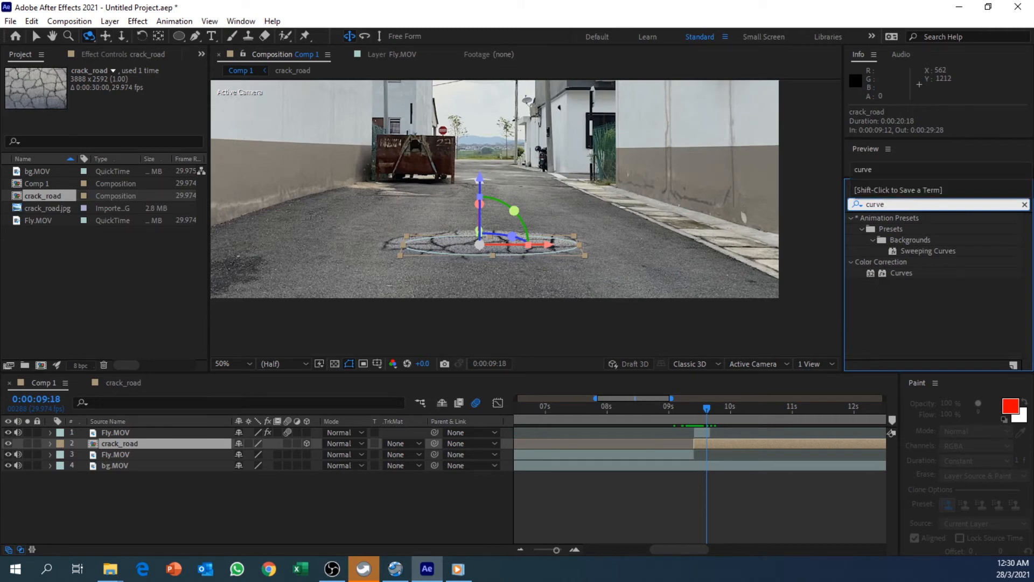
{"action": "left_click", "coordinate": [901, 273]}
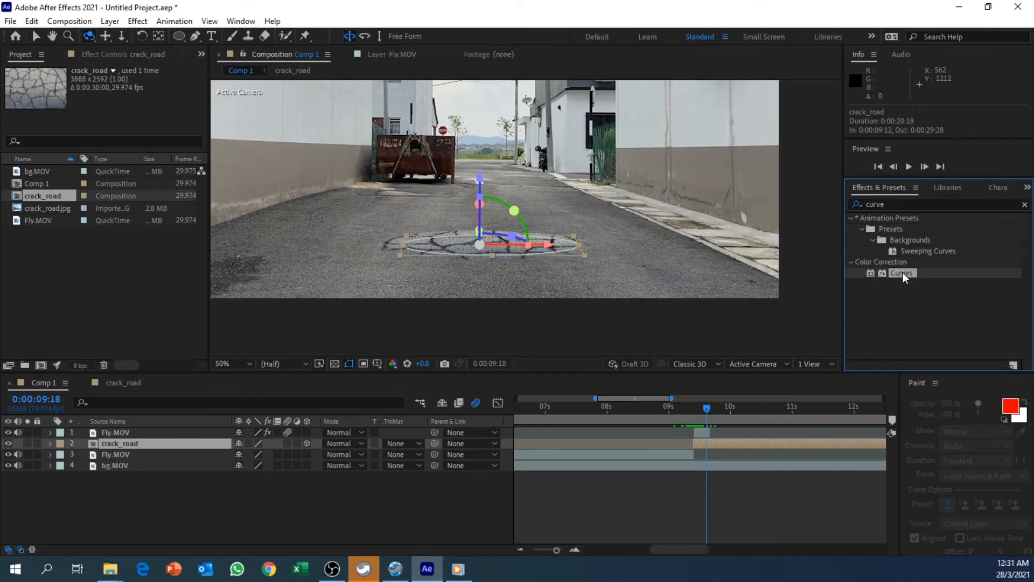
{"action": "left_click_drag", "start_coordinate": [902, 273], "coordinate": [137, 443]}
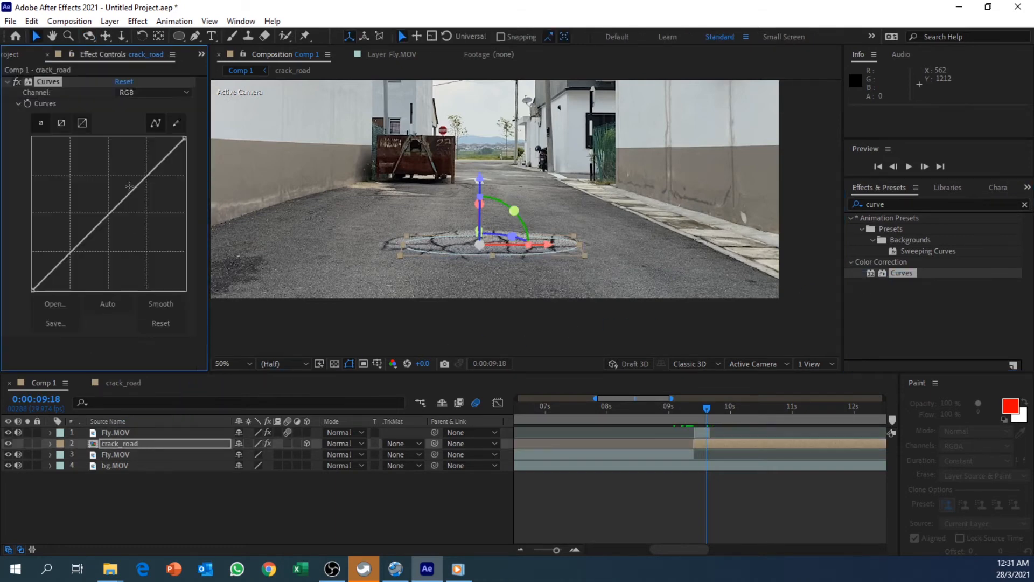
Shape the RGB curve on crack_road by lowering the highlights and slightly lifting the shadows to blend the cracks with the road
{"action": "left_click_drag", "start_coordinate": [149, 180], "coordinate": [154, 191]}
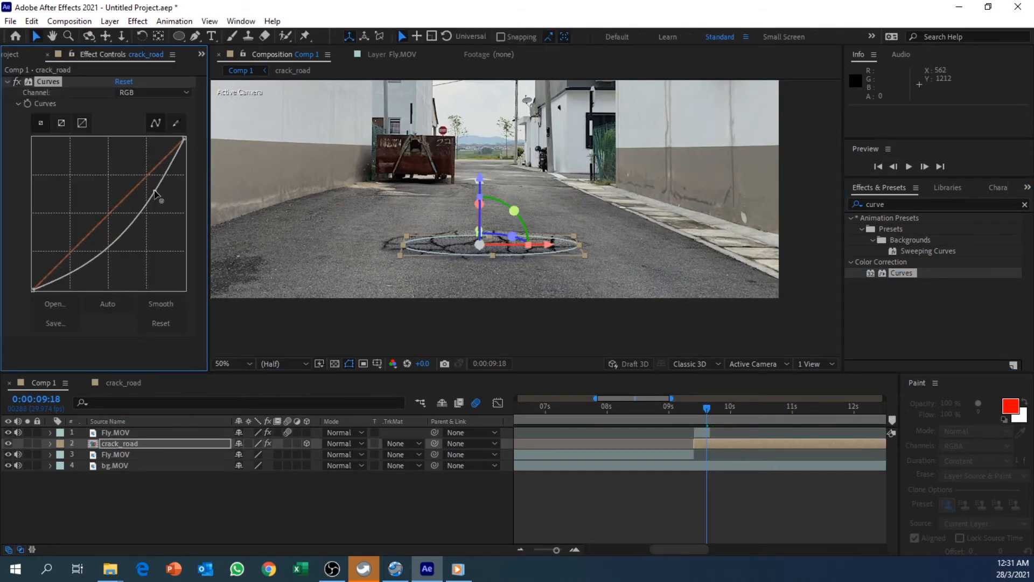
{"action": "left_click_drag", "start_coordinate": [72, 265], "coordinate": [59, 249]}
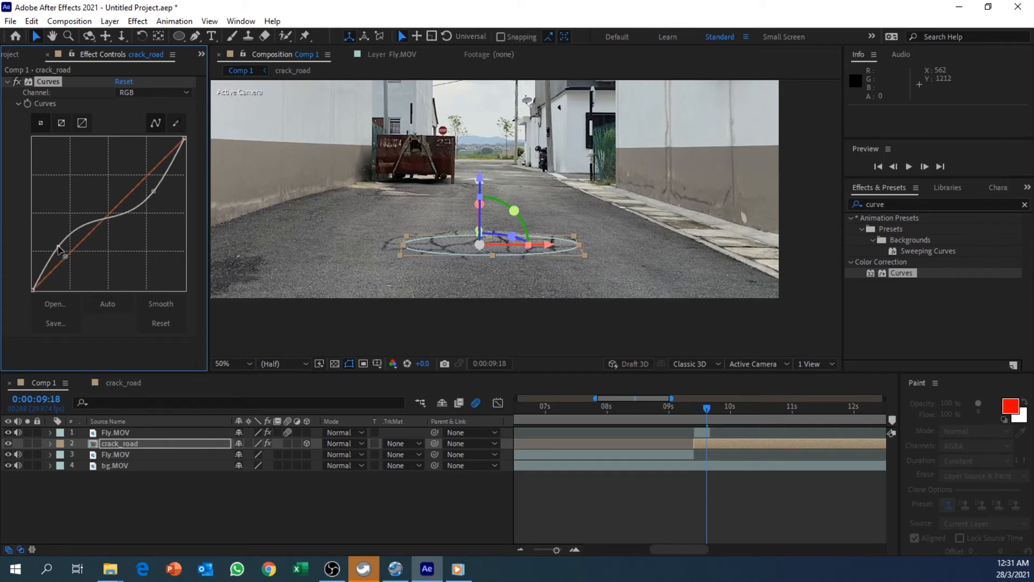
{"action": "mouse_move", "coordinate": [154, 194]}
{"action": "left_mouse_down"}
{"action": "mouse_move", "coordinate": [143, 180]}
{"action": "mouse_move", "coordinate": [157, 203]}
{"action": "mouse_move", "coordinate": [149, 190]}
{"action": "left_mouse_up"}
{"action": "mouse_move", "coordinate": [67, 240]}
{"action": "left_mouse_down"}
{"action": "mouse_move", "coordinate": [70, 252]}
{"action": "mouse_move", "coordinate": [61, 233]}
{"action": "mouse_move", "coordinate": [55, 243]}
{"action": "mouse_move", "coordinate": [69, 248]}
{"action": "left_mouse_up"}
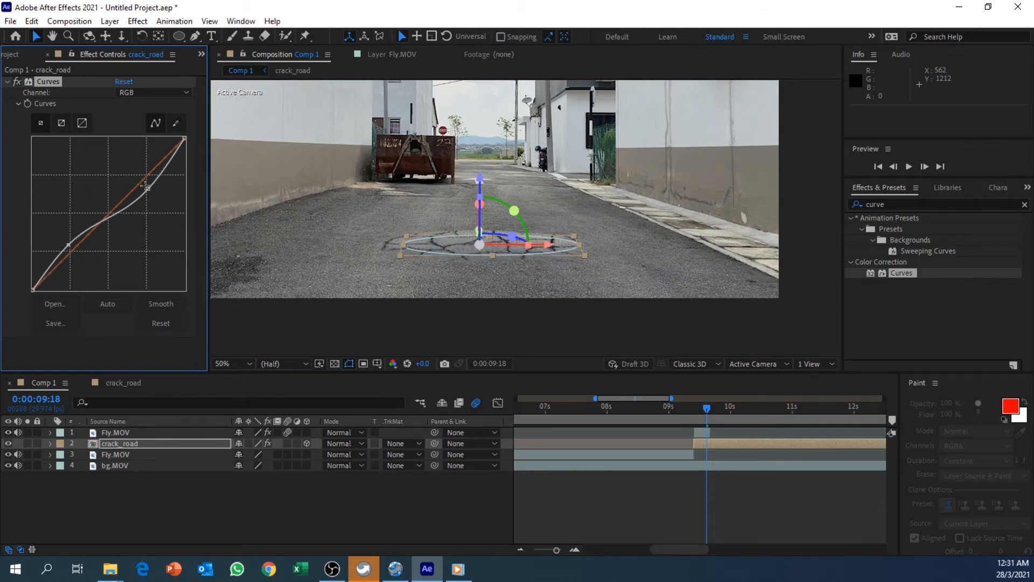
{"action": "mouse_move", "coordinate": [151, 195]}
{"action": "left_mouse_down"}
{"action": "mouse_move", "coordinate": [145, 184]}
{"action": "mouse_move", "coordinate": [153, 194]}
{"action": "left_mouse_up"}
{"action": "left_click", "coordinate": [494, 304]}
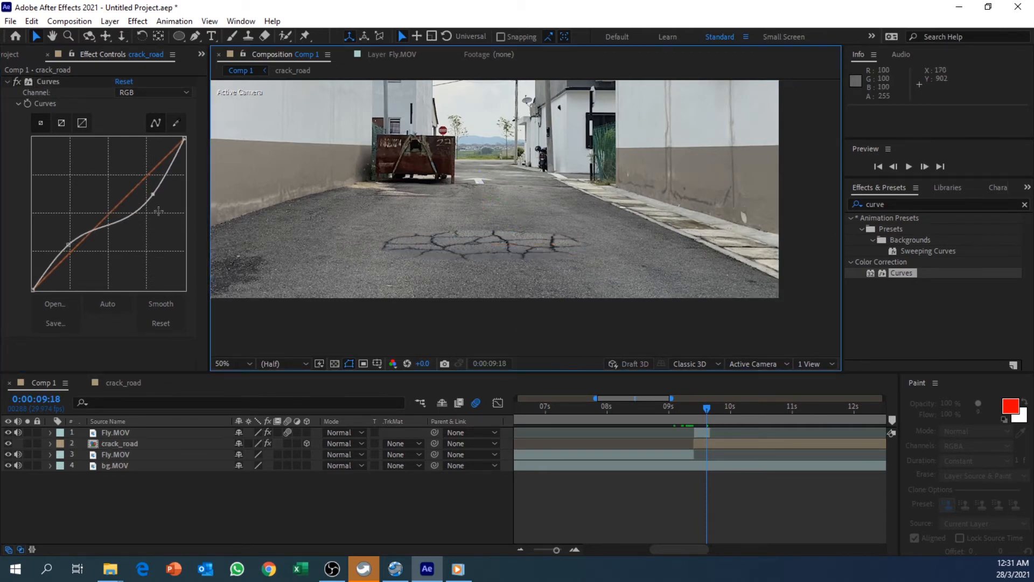
{"action": "left_click", "coordinate": [152, 195]}
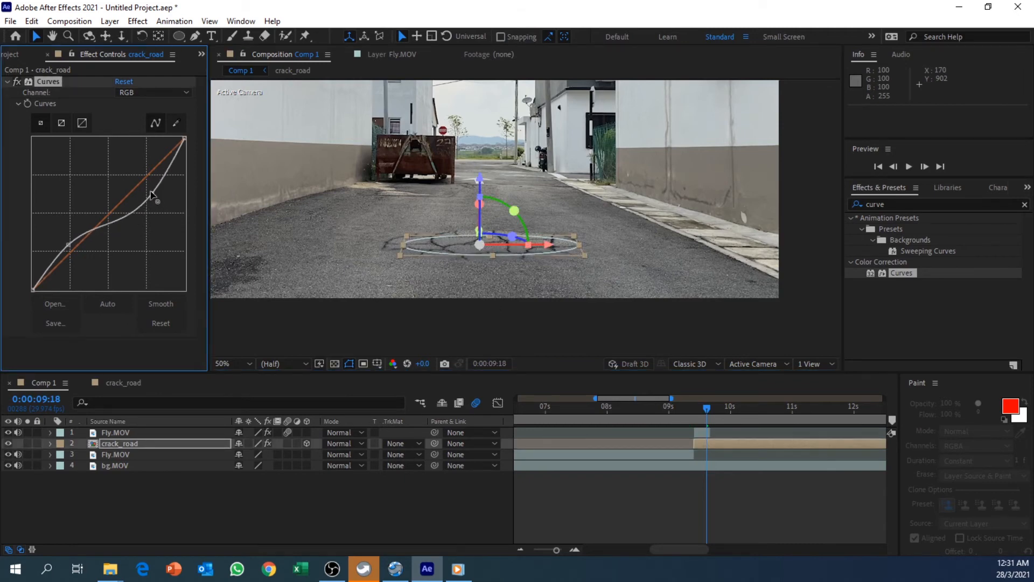
{"action": "mouse_move", "coordinate": [67, 244]}
{"action": "left_mouse_down"}
{"action": "mouse_move", "coordinate": [67, 229]}
{"action": "mouse_move", "coordinate": [75, 240]}
{"action": "left_mouse_up"}
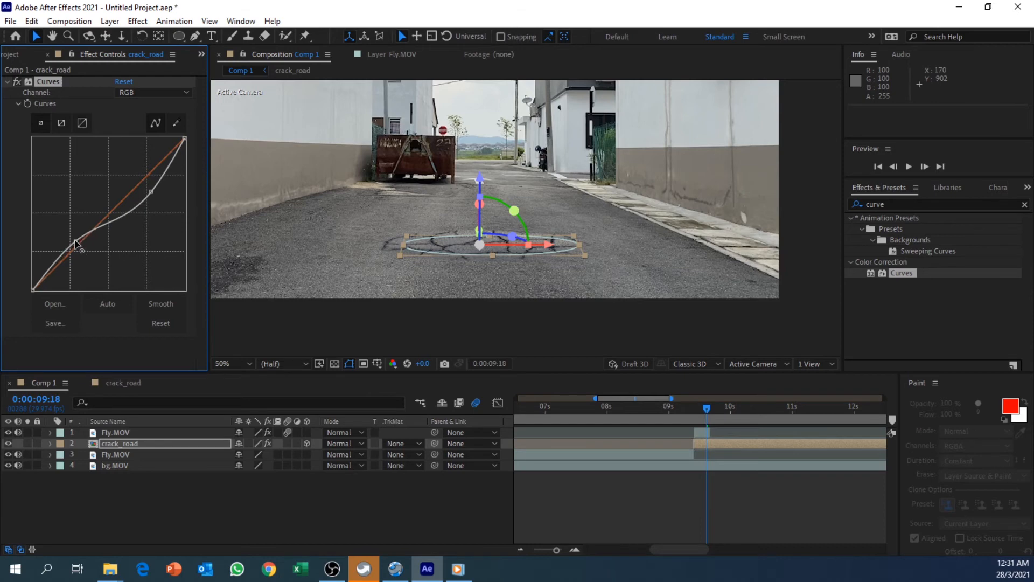
{"action": "left_click", "coordinate": [448, 315]}
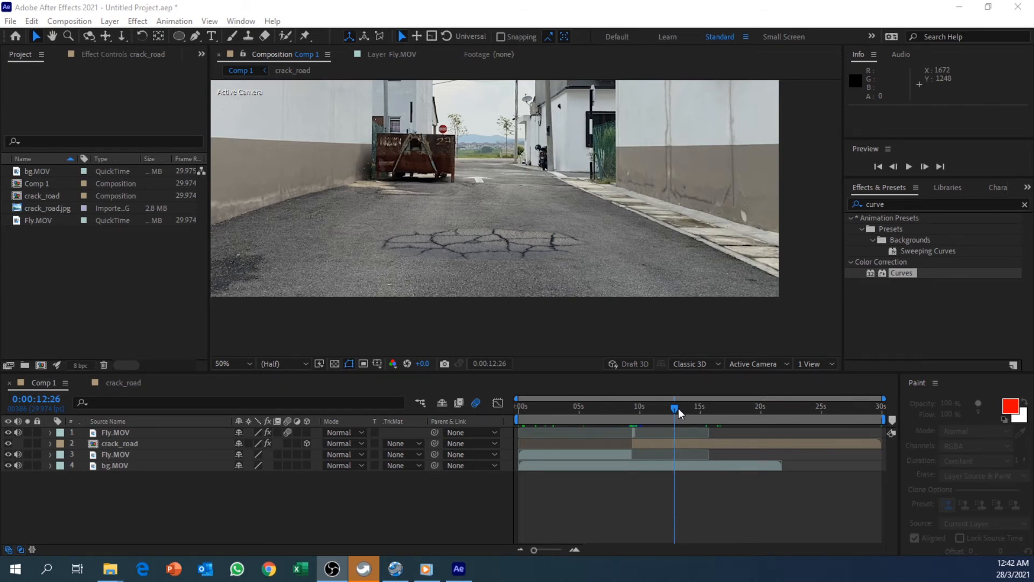
Move to 0:00:09:26 and import the Smoke_Slow_motion_4K footage from the MATERIAL folder into the project
{"action": "left_click_drag", "start_coordinate": [677, 408], "coordinate": [638, 415]}
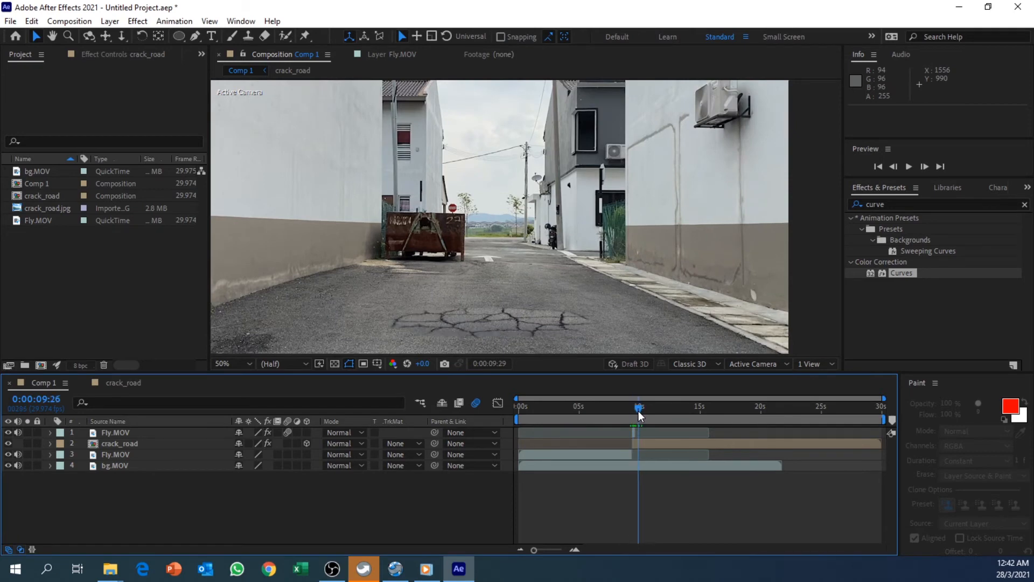
{"action": "right_click", "coordinate": [85, 266]}
{"action": "mouse_move", "coordinate": [130, 332]}
{"action": "left_click", "coordinate": [264, 331]}
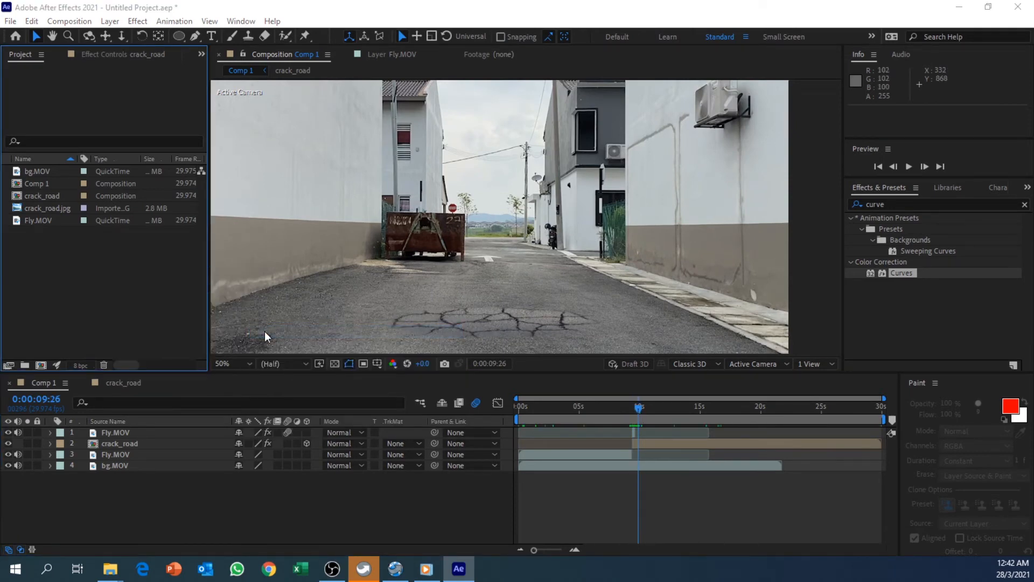
{"action": "right_click", "coordinate": [99, 258]}
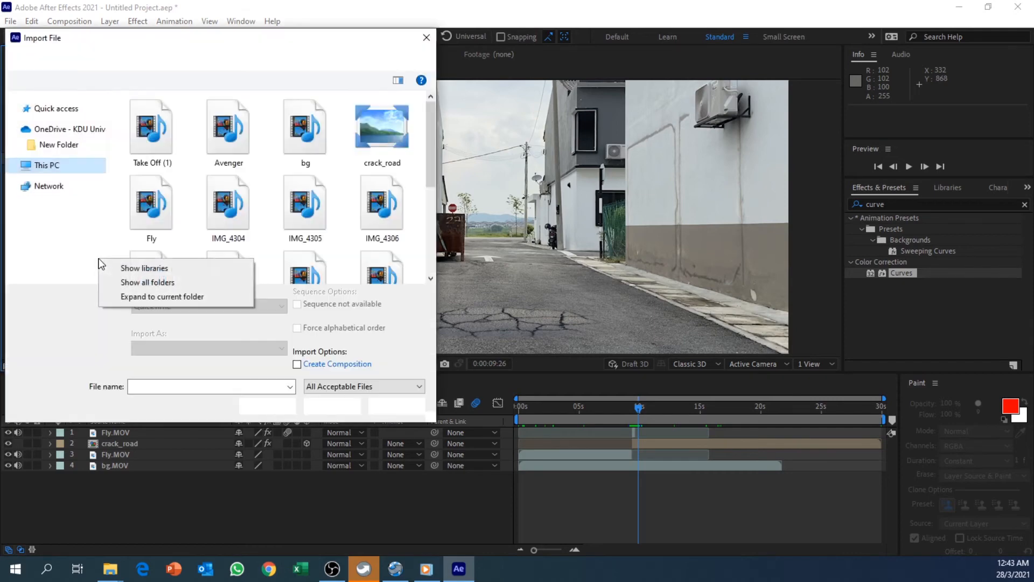
{"action": "left_click_drag", "start_coordinate": [431, 119], "coordinate": [428, 202]}
{"action": "left_click", "coordinate": [234, 181]}
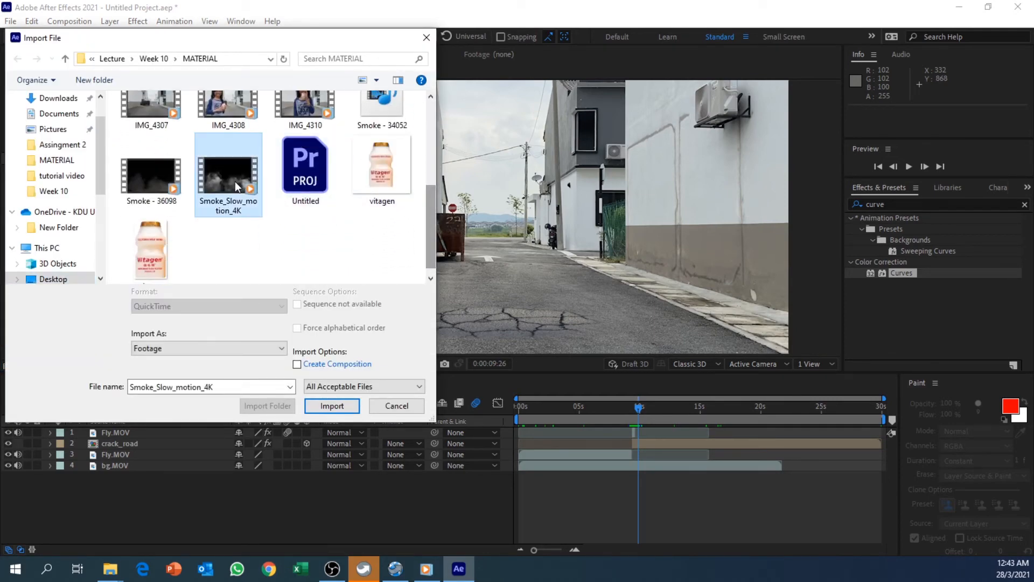
{"action": "left_click", "coordinate": [320, 406]}
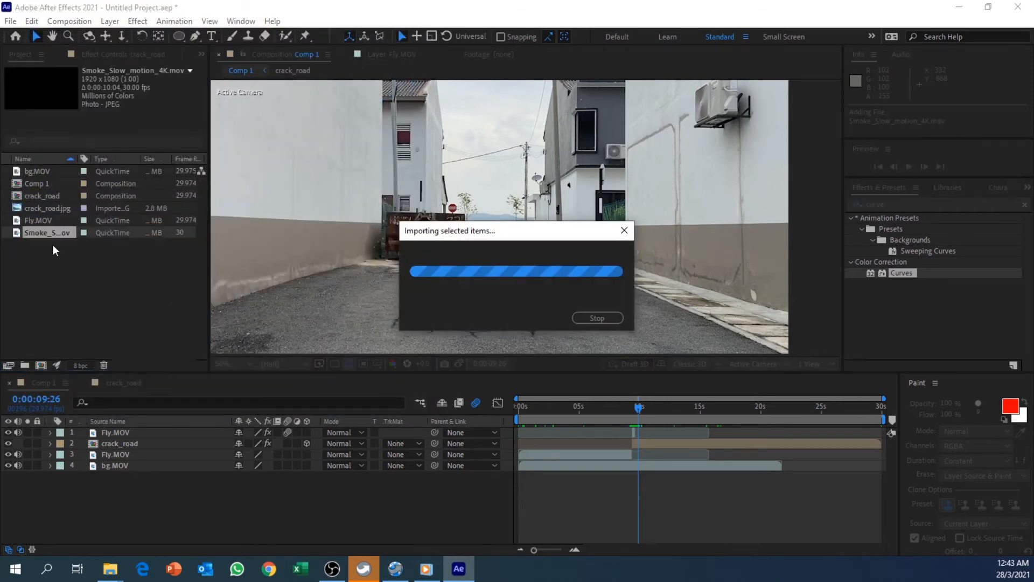
Place Smoke_Slow_motion_4K.mov in Comp 1 between the upper Fly.MOV and crack_road layers, and set its blending mode to Screen
{"action": "left_click_drag", "start_coordinate": [132, 418], "coordinate": [144, 437]}
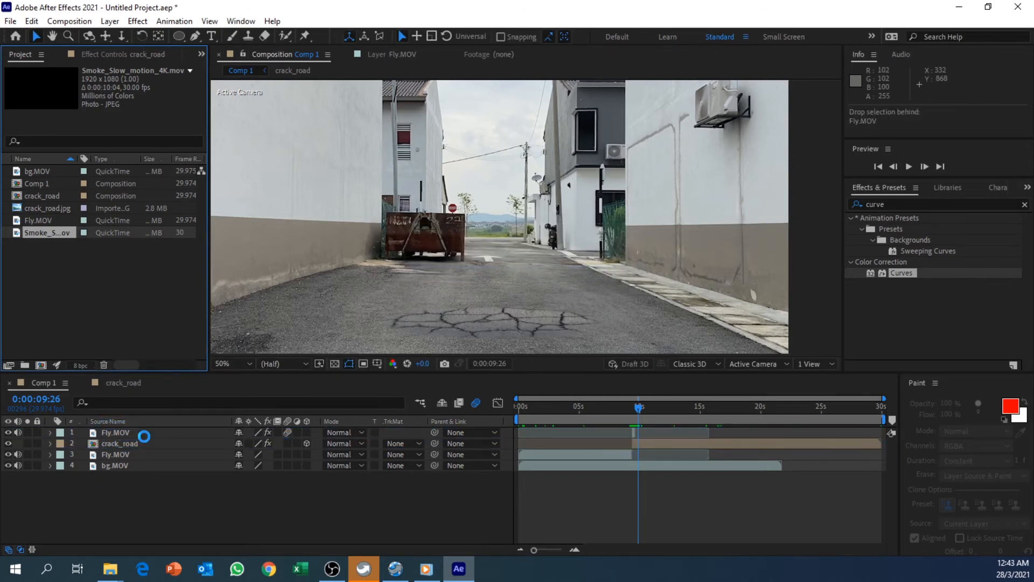
{"action": "key", "text": "comma"}
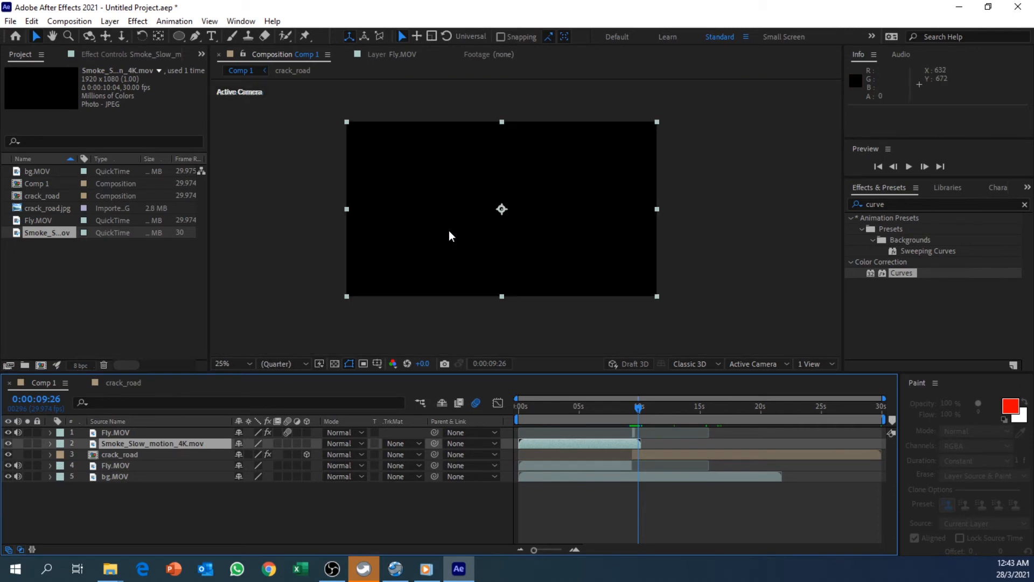
{"action": "right_click", "coordinate": [171, 448]}
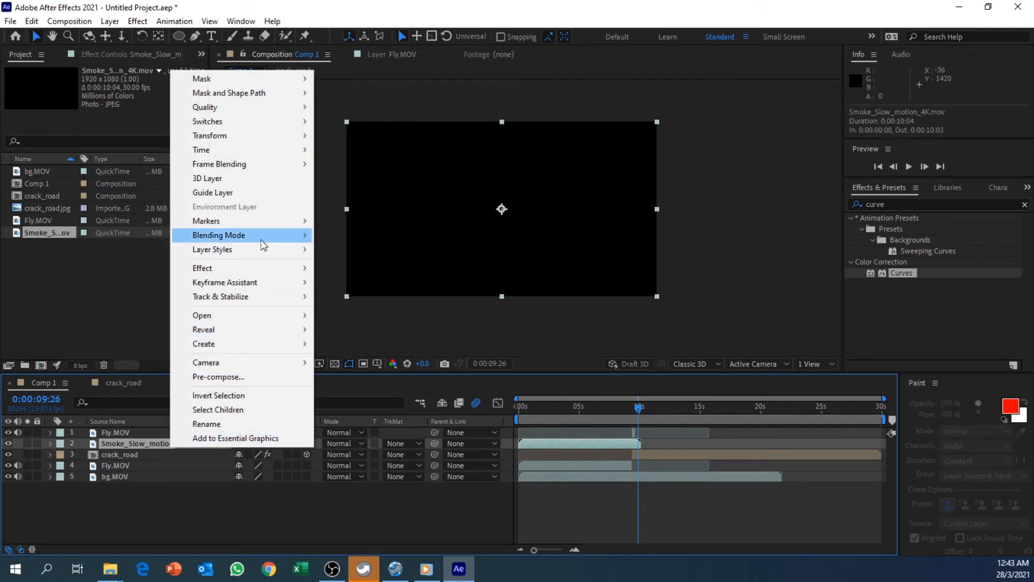
{"action": "mouse_move", "coordinate": [261, 236]}
{"action": "left_click", "coordinate": [363, 322]}
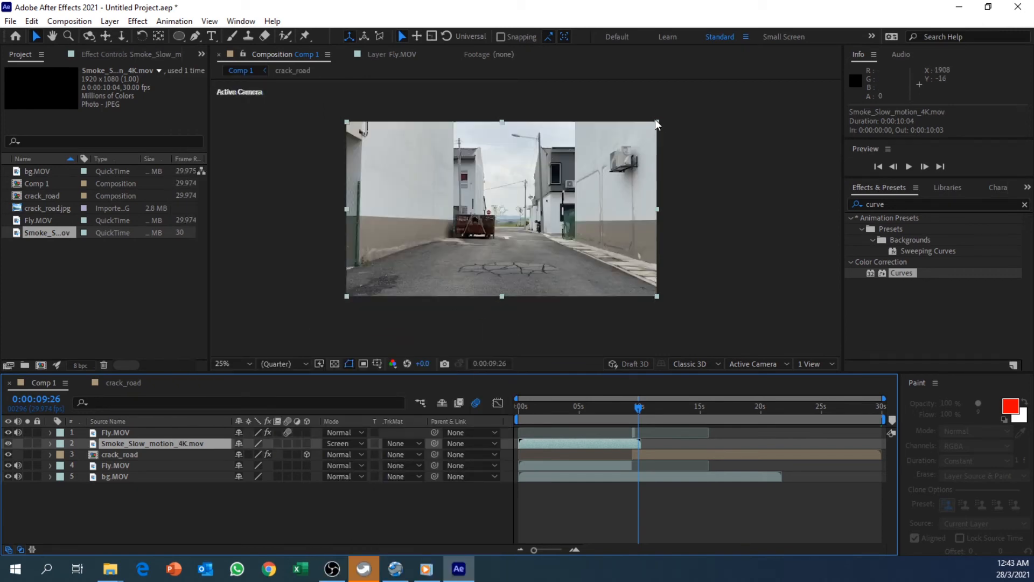
Scale the Smoke_Slow_motion_4K.mov layer down to 36% in the composition
{"action": "left_click_drag", "start_coordinate": [643, 408], "coordinate": [587, 409]}
{"action": "left_click_drag", "start_coordinate": [657, 121], "coordinate": [558, 173]}
{"action": "scroll", "coordinate": [597, 265], "scroll_direction": "up", "scroll_amount": 2}
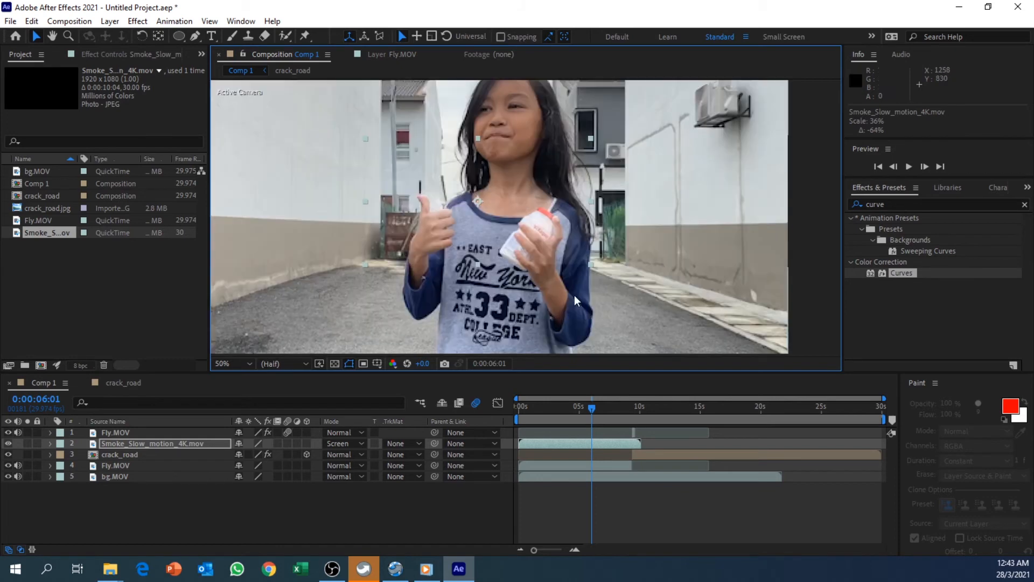
Shift the Smoke_Slow_motion_4K.mov layer to start at 0:00:09:10 and reposition the smoke over the road cracks at about 1024, 732
{"action": "left_click", "coordinate": [648, 448]}
{"action": "left_click", "coordinate": [537, 453]}
{"action": "left_click_drag", "start_coordinate": [541, 444], "coordinate": [654, 438]}
{"action": "left_click_drag", "start_coordinate": [604, 408], "coordinate": [674, 407]}
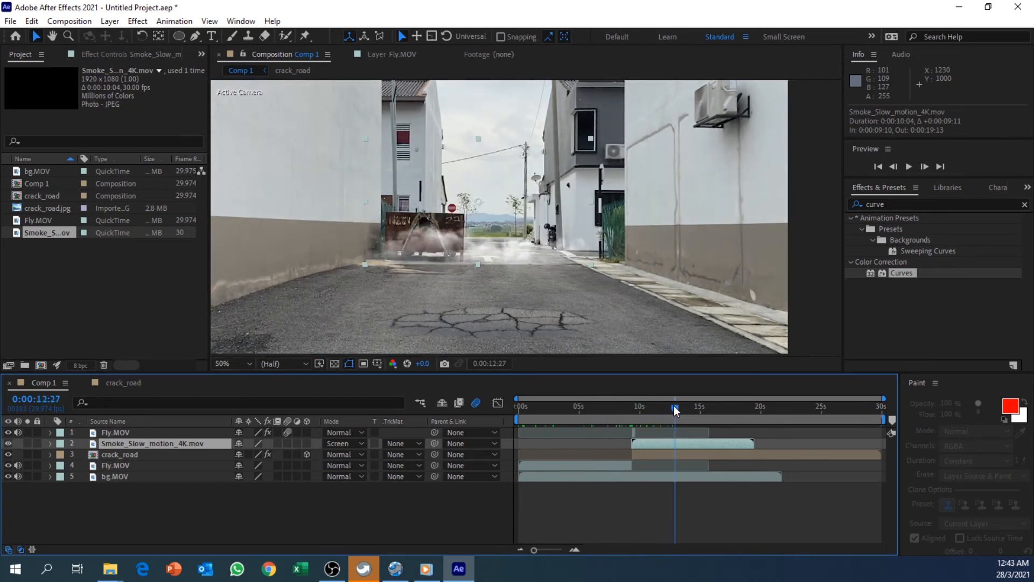
{"action": "left_click_drag", "start_coordinate": [539, 245], "coordinate": [544, 306]}
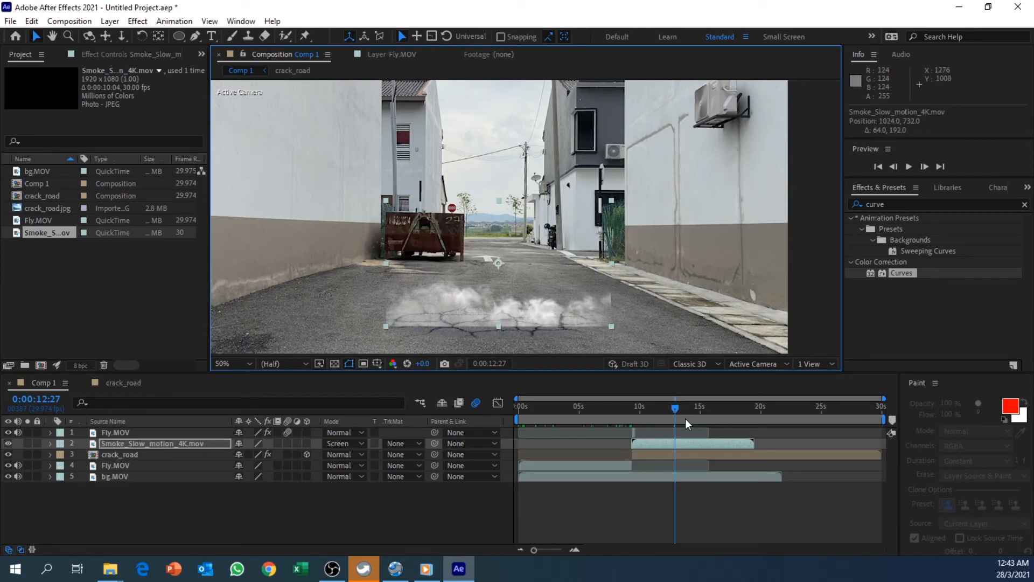
Draw a wide elliptical mask around the smoke on the Smoke_Slow_motion_4K.mov layer
{"action": "left_click", "coordinate": [125, 443]}
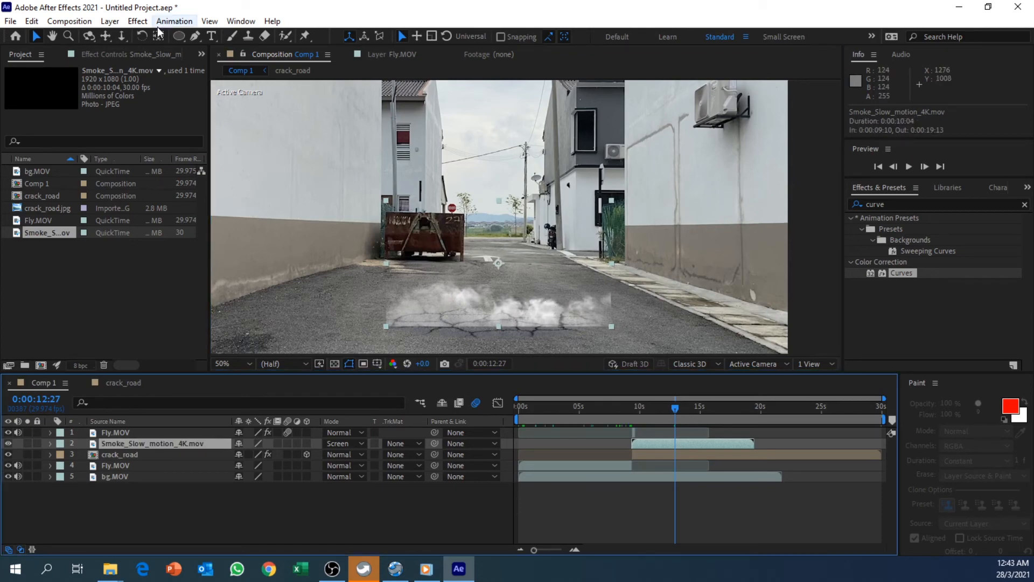
{"action": "left_click_drag", "start_coordinate": [176, 36], "coordinate": [241, 69]}
{"action": "left_click_drag", "start_coordinate": [394, 233], "coordinate": [598, 335]}
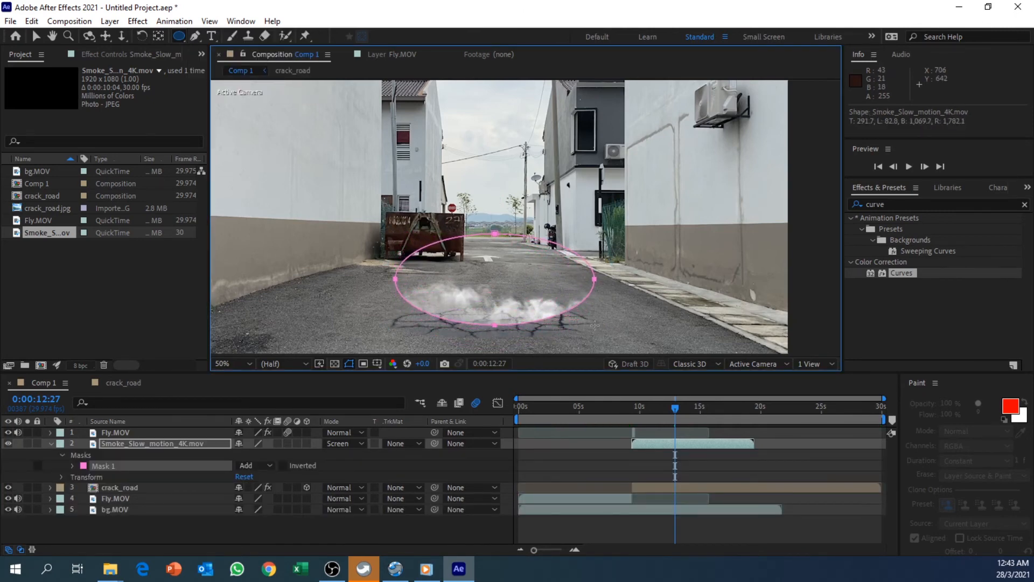
Set the smoke layer's Mask Feather to 167 pixels and check the softened smoke with the layer deselected
{"action": "left_click", "coordinate": [73, 465]}
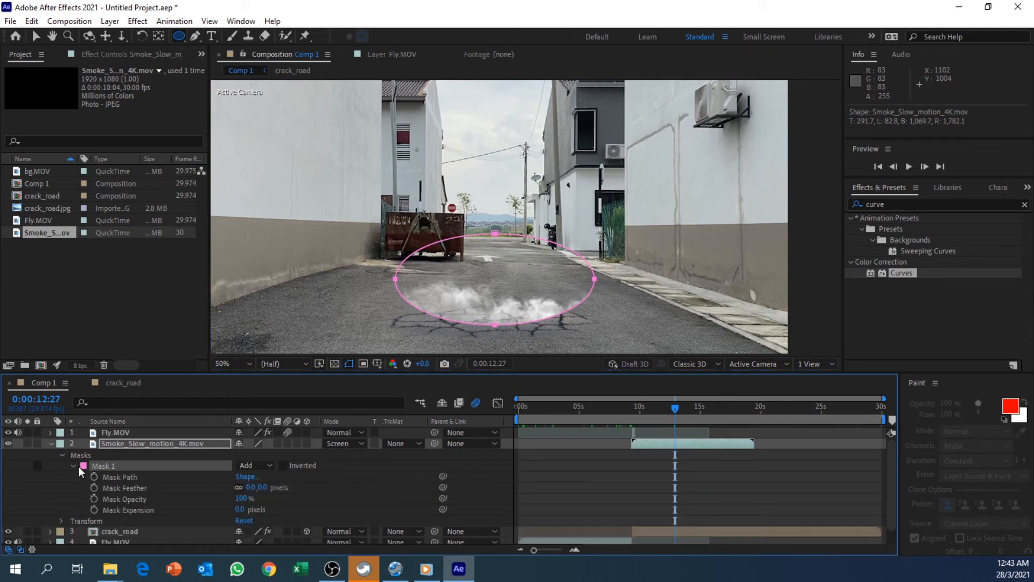
{"action": "left_click_drag", "start_coordinate": [262, 487], "coordinate": [330, 496]}
{"action": "left_click_drag", "start_coordinate": [265, 487], "coordinate": [295, 487]}
{"action": "mouse_move", "coordinate": [682, 413]}
{"action": "left_mouse_down"}
{"action": "mouse_move", "coordinate": [660, 409]}
{"action": "mouse_move", "coordinate": [672, 409]}
{"action": "left_mouse_up"}
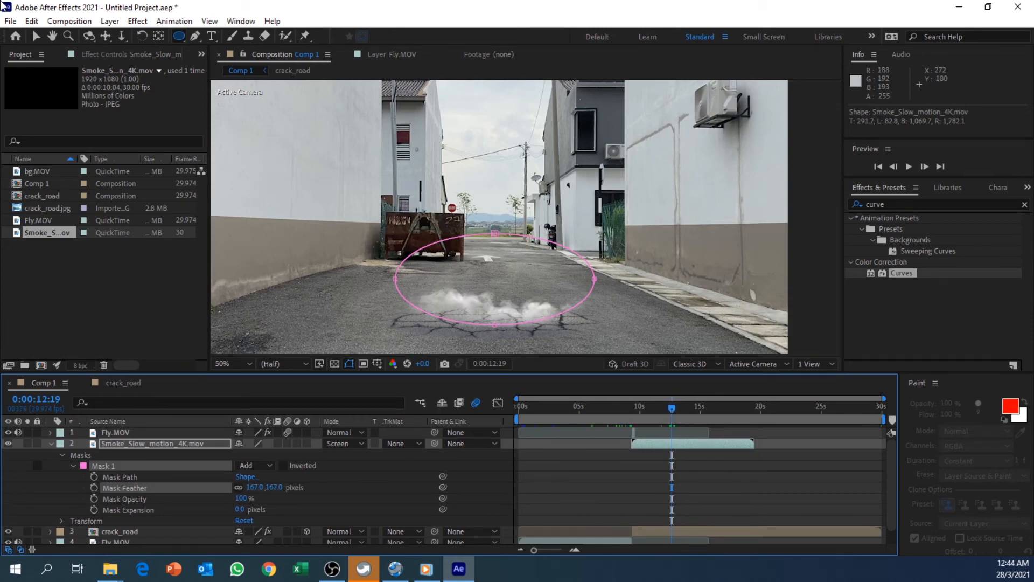
{"action": "left_click", "coordinate": [36, 36]}
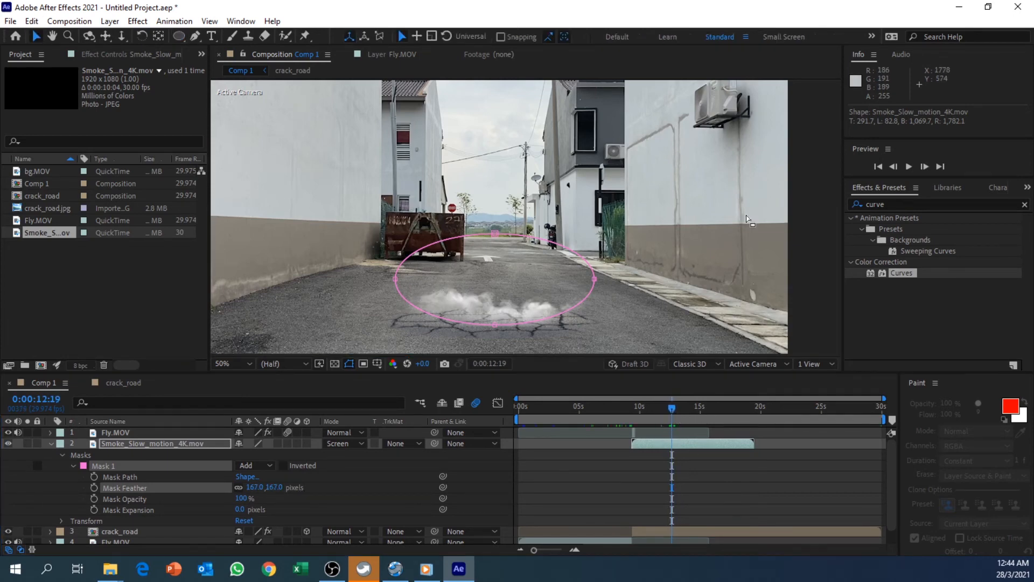
{"action": "left_click", "coordinate": [786, 237]}
{"action": "left_click_drag", "start_coordinate": [668, 410], "coordinate": [692, 407]}
{"action": "left_click", "coordinate": [66, 454]}
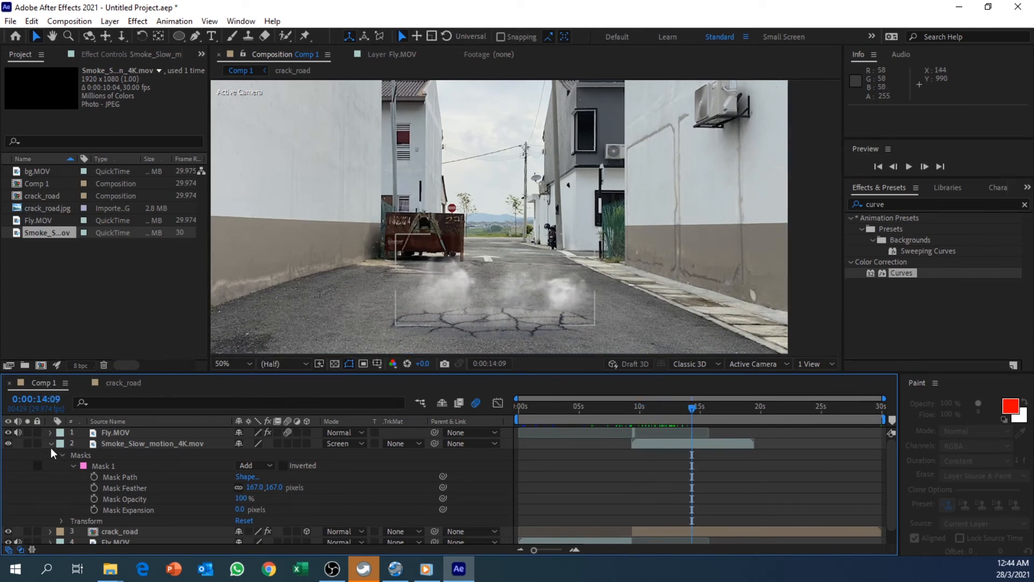
Enable time remapping on Smoke_Slow_motion_4K.mov and move its end Time Remap keyframe to 0:00:13:03
{"action": "left_click", "coordinate": [124, 443]}
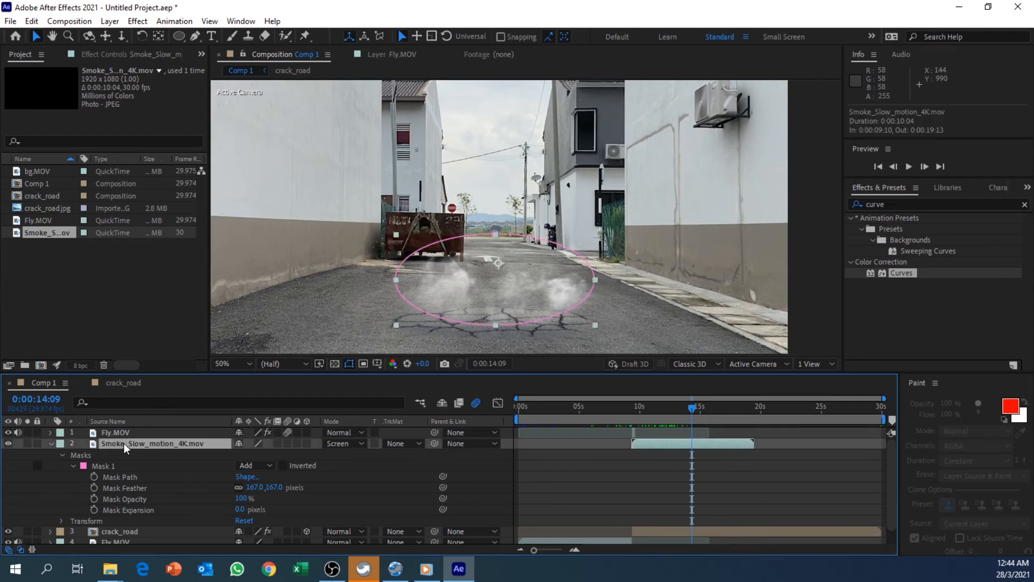
{"action": "right_click", "coordinate": [124, 442]}
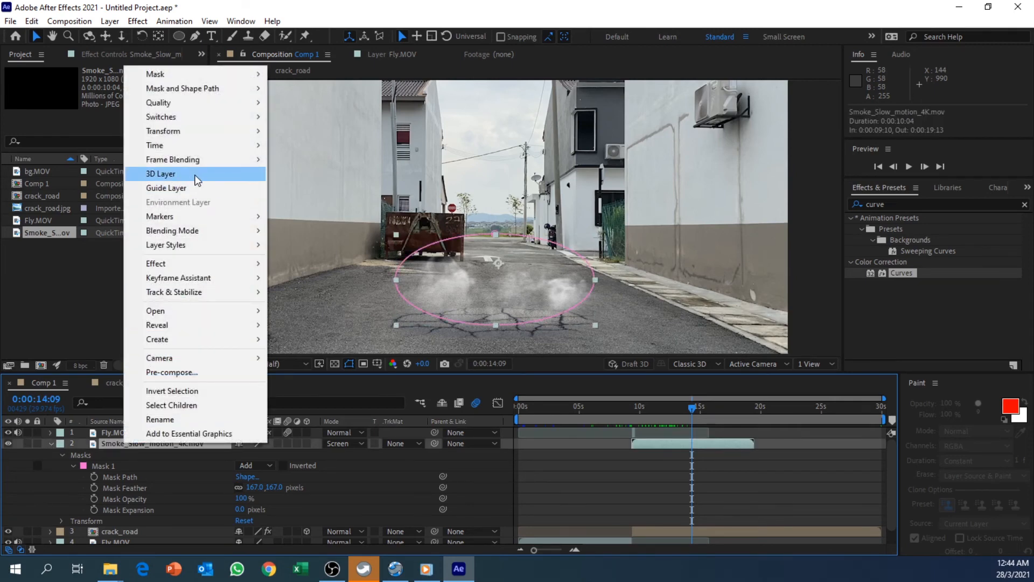
{"action": "mouse_move", "coordinate": [205, 151]}
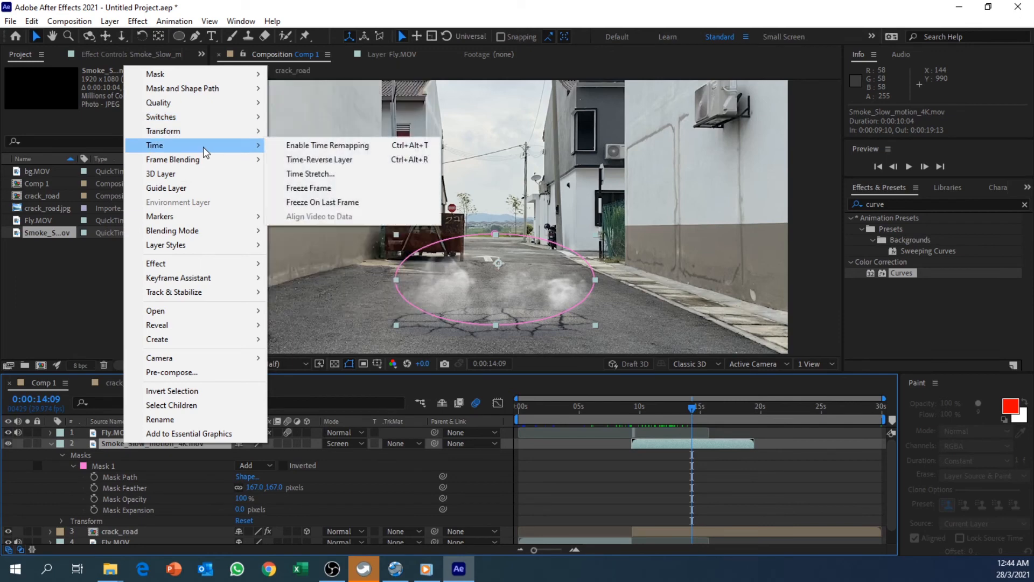
{"action": "left_click", "coordinate": [281, 146]}
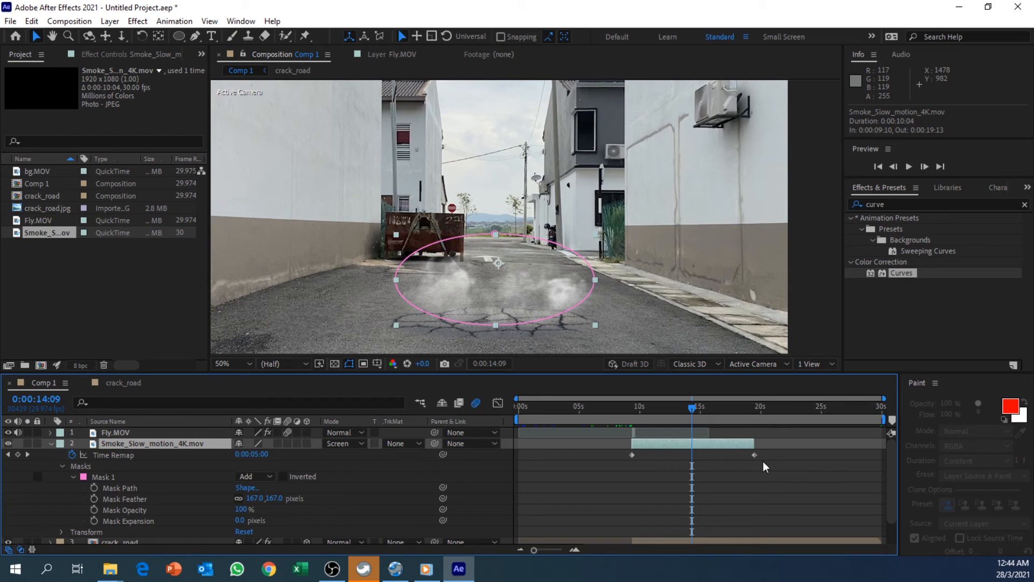
{"action": "left_click_drag", "start_coordinate": [754, 456], "coordinate": [677, 455]}
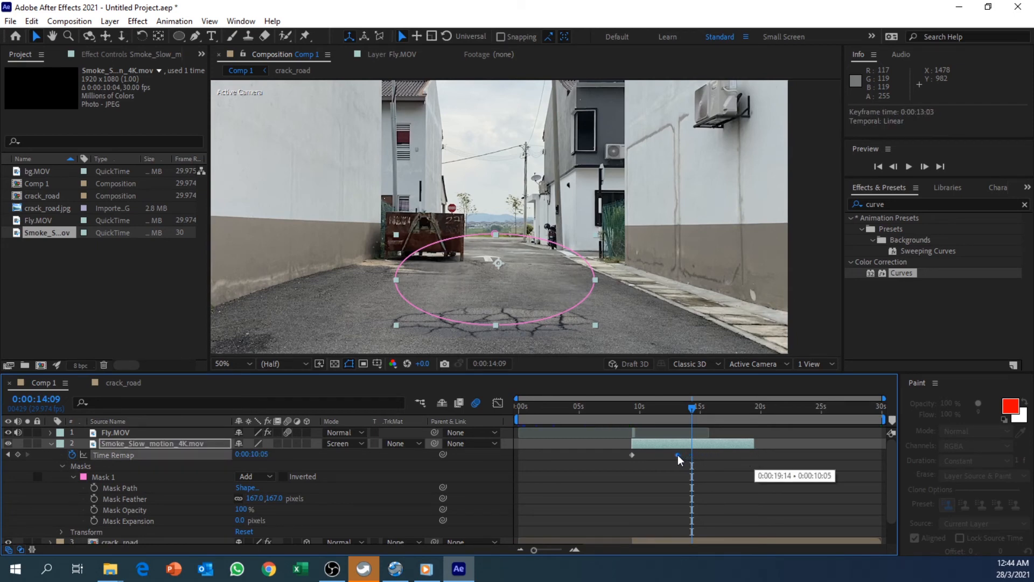
Shift the smoke layer earlier to start at 0:00:08:18 and check its timing against the girl's takeoff
{"action": "left_click_drag", "start_coordinate": [690, 410], "coordinate": [643, 411]}
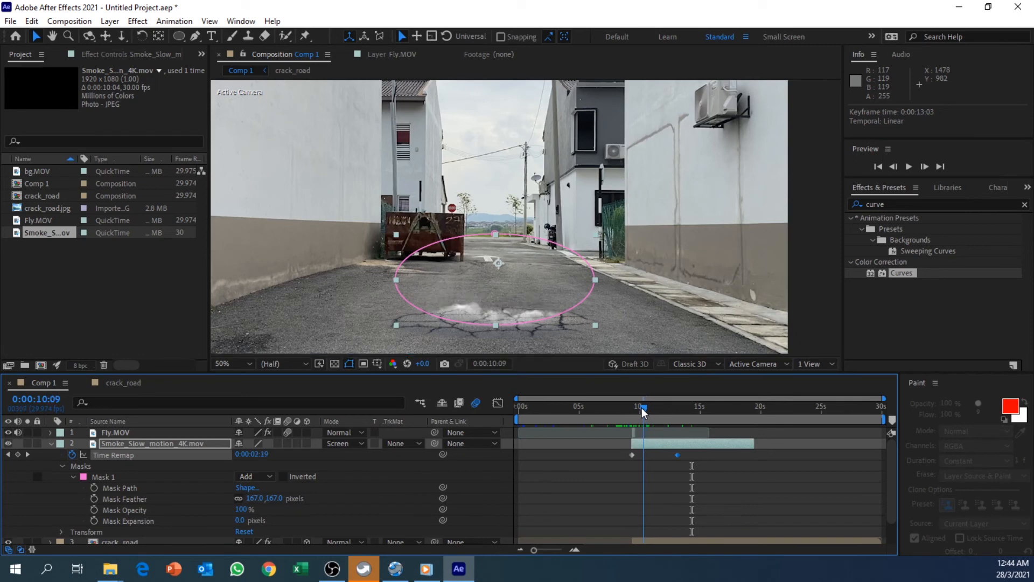
{"action": "left_click_drag", "start_coordinate": [671, 445], "coordinate": [647, 450]}
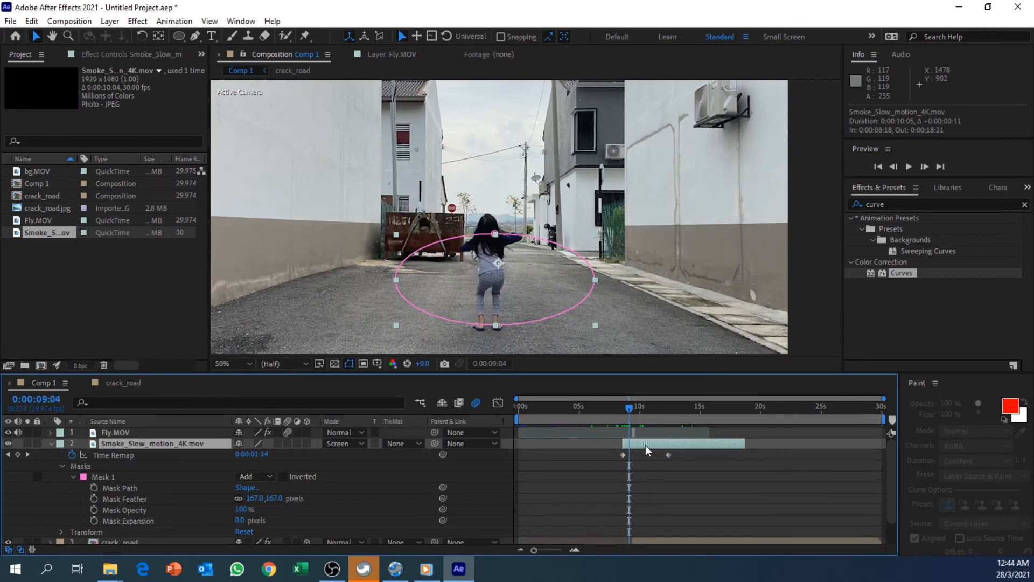
{"action": "left_click", "coordinate": [633, 416]}
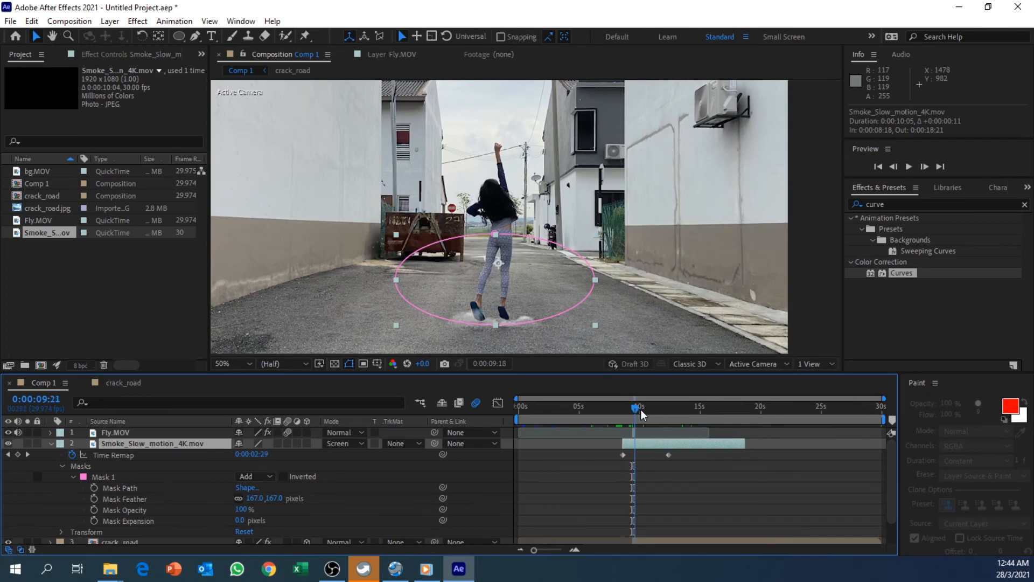
{"action": "left_click", "coordinate": [654, 413]}
{"action": "left_click_drag", "start_coordinate": [654, 414], "coordinate": [634, 414]}
Move the smoke's end Time Remap keyframe to 0:00:11:01, review the faster smoke, and collapse the layer's properties
{"action": "left_click_drag", "start_coordinate": [668, 458], "coordinate": [651, 455]}
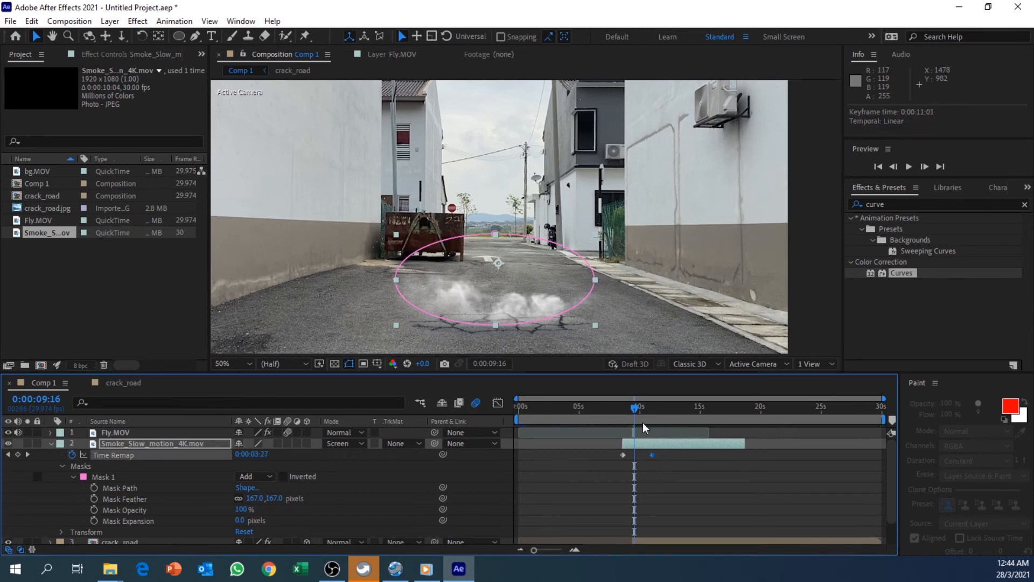
{"action": "mouse_move", "coordinate": [638, 412]}
{"action": "left_mouse_down"}
{"action": "mouse_move", "coordinate": [628, 412]}
{"action": "mouse_move", "coordinate": [649, 413]}
{"action": "left_mouse_up"}
{"action": "key", "text": "comma"}
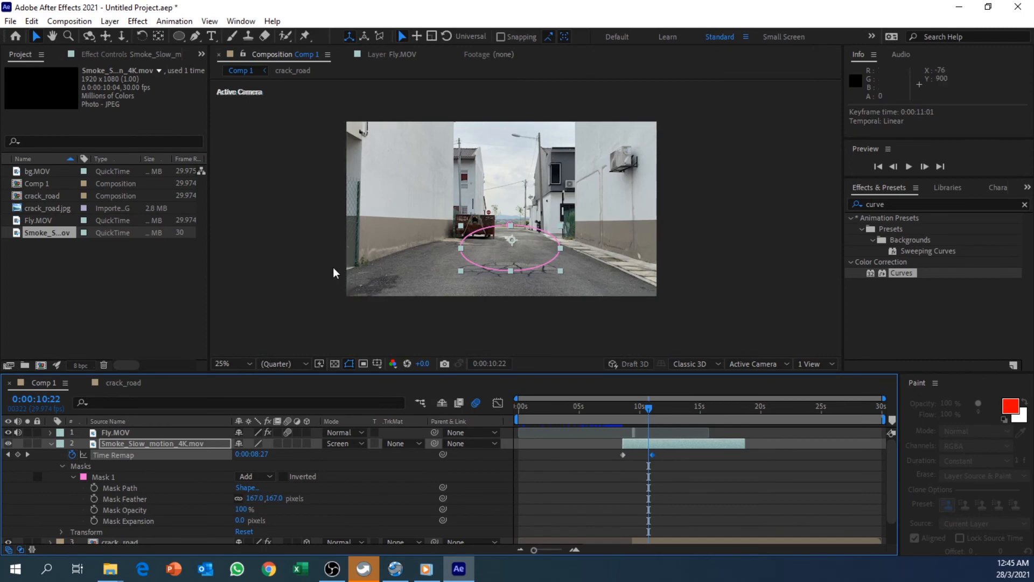
{"action": "left_click", "coordinate": [316, 266]}
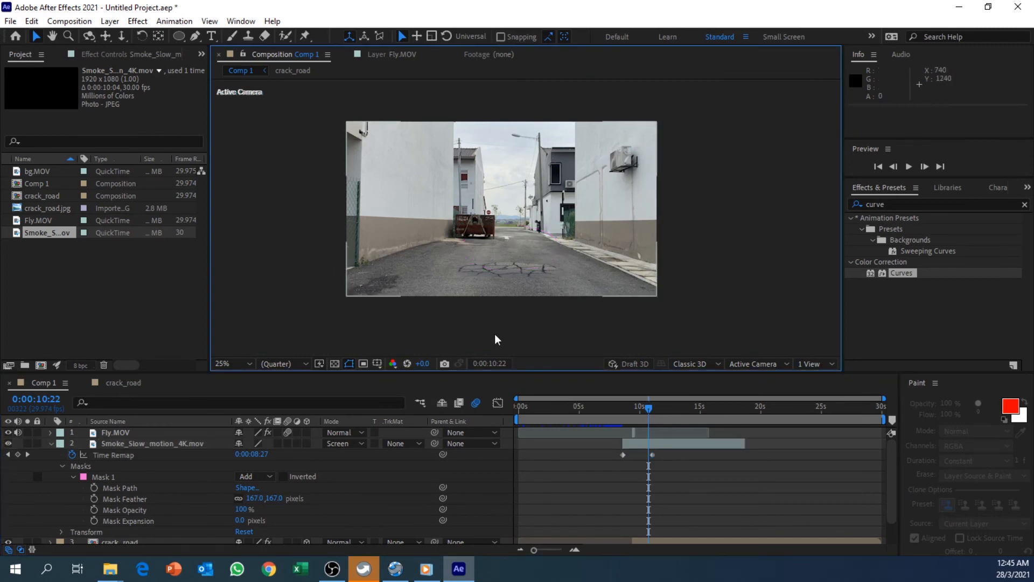
{"action": "left_click_drag", "start_coordinate": [651, 418], "coordinate": [609, 418]}
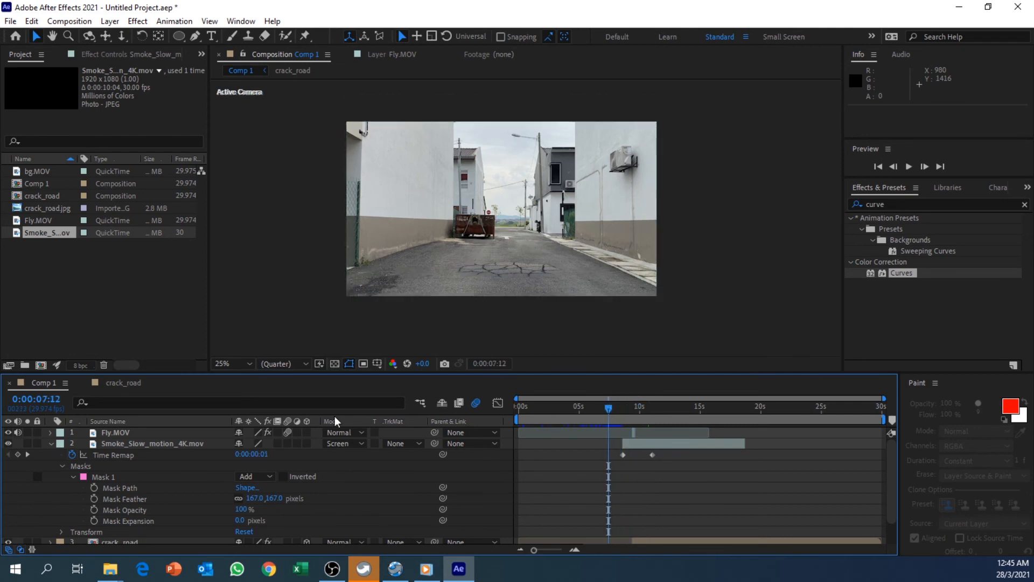
{"action": "left_click", "coordinate": [50, 443]}
{"action": "left_click_drag", "start_coordinate": [608, 408], "coordinate": [679, 411]}
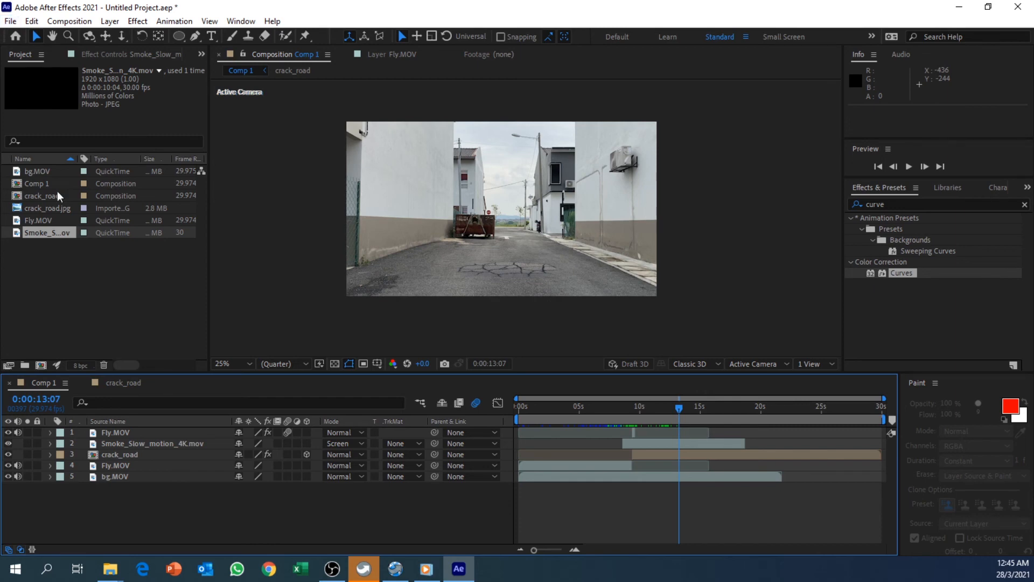
Import the vitagen.png bottle image from the MATERIAL folder into the project
{"action": "left_click", "coordinate": [121, 285]}
{"action": "right_click", "coordinate": [118, 261]}
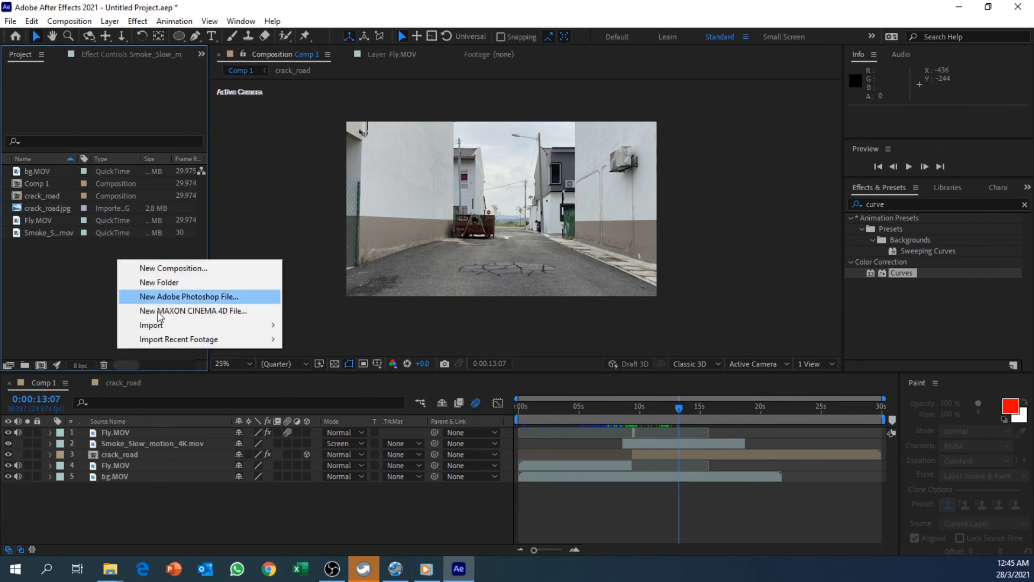
{"action": "mouse_move", "coordinate": [172, 328]}
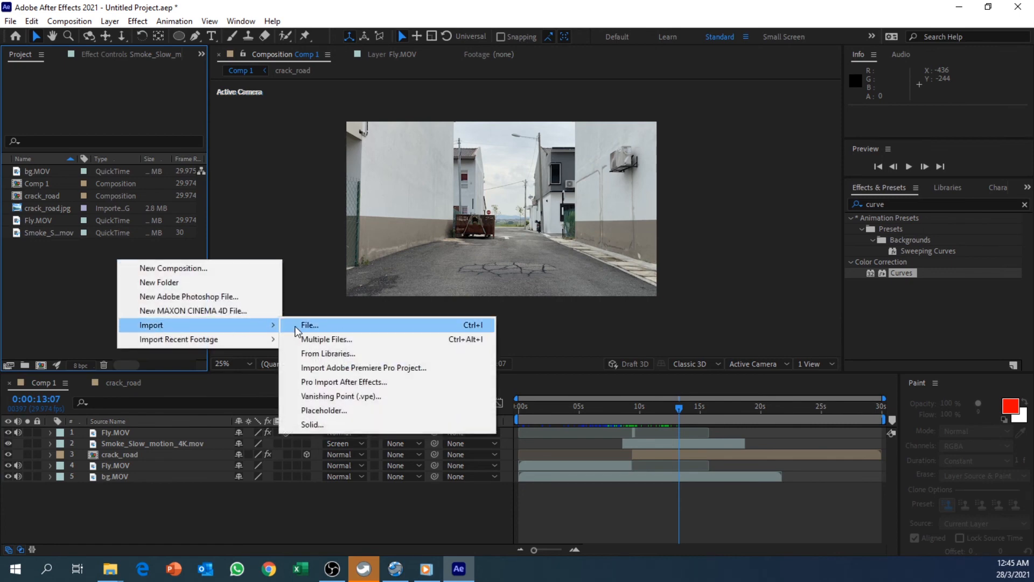
{"action": "left_click", "coordinate": [310, 325]}
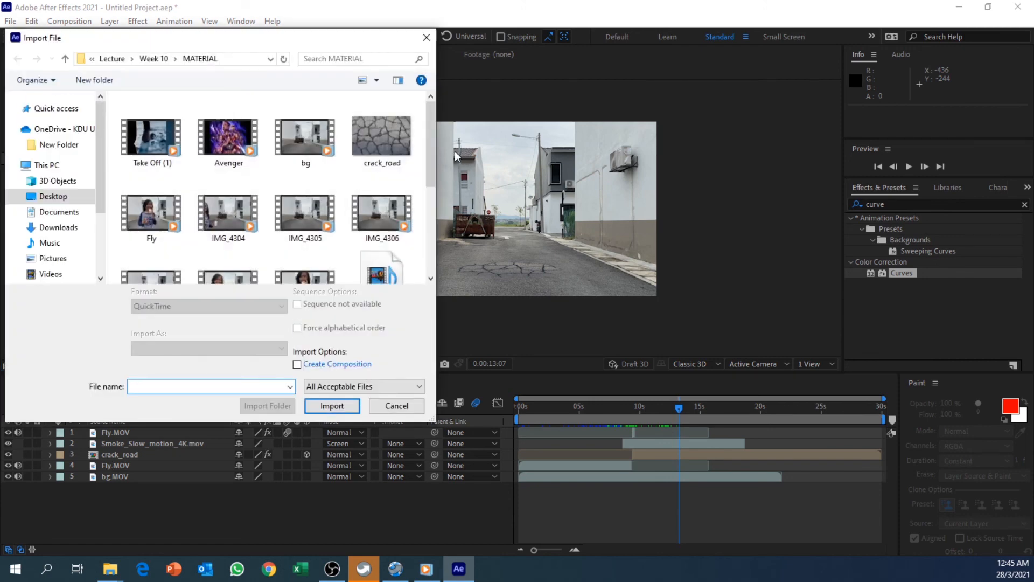
{"action": "left_click_drag", "start_coordinate": [433, 138], "coordinate": [442, 243]}
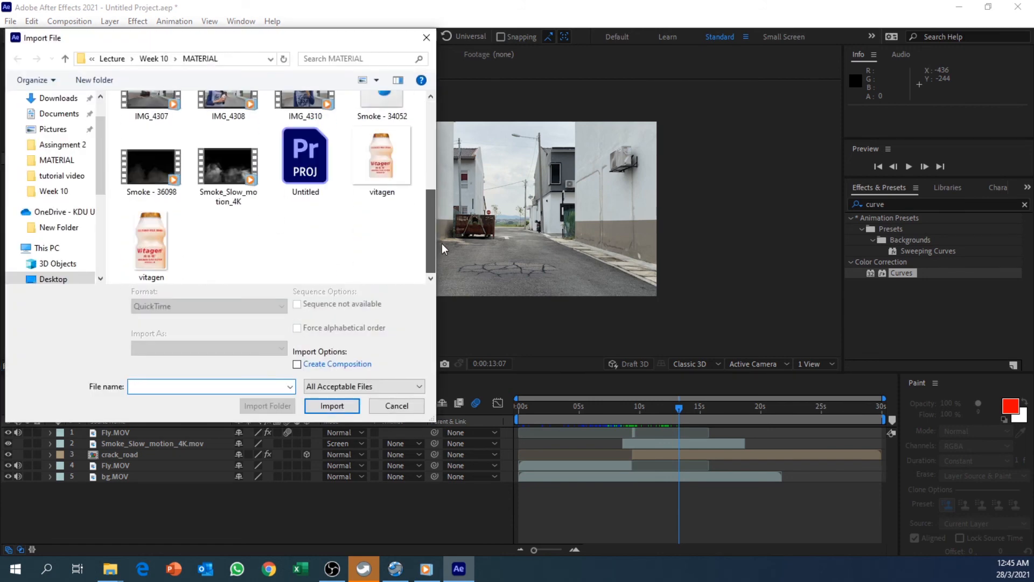
{"action": "left_click", "coordinate": [393, 176]}
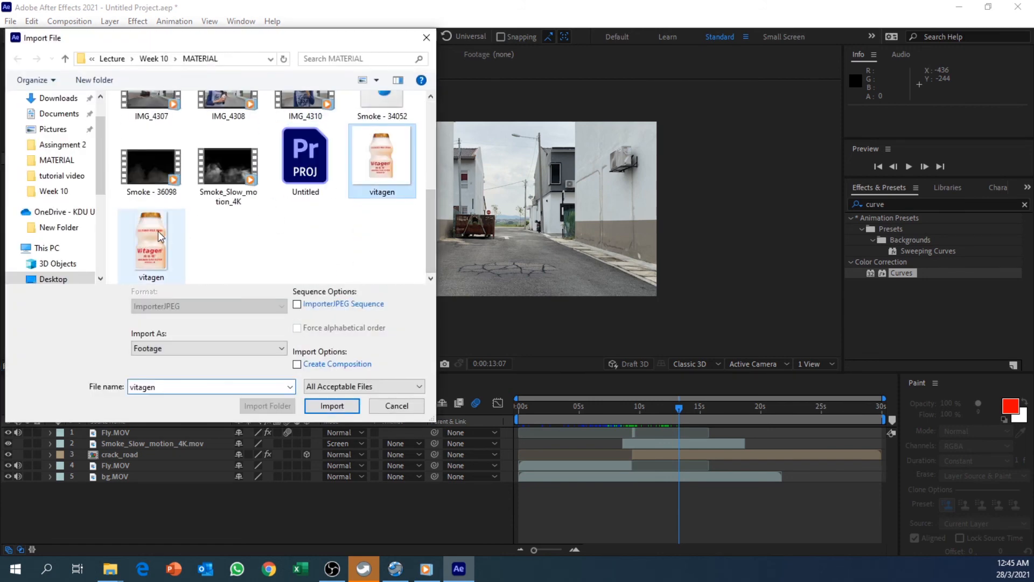
{"action": "left_click", "coordinate": [331, 401]}
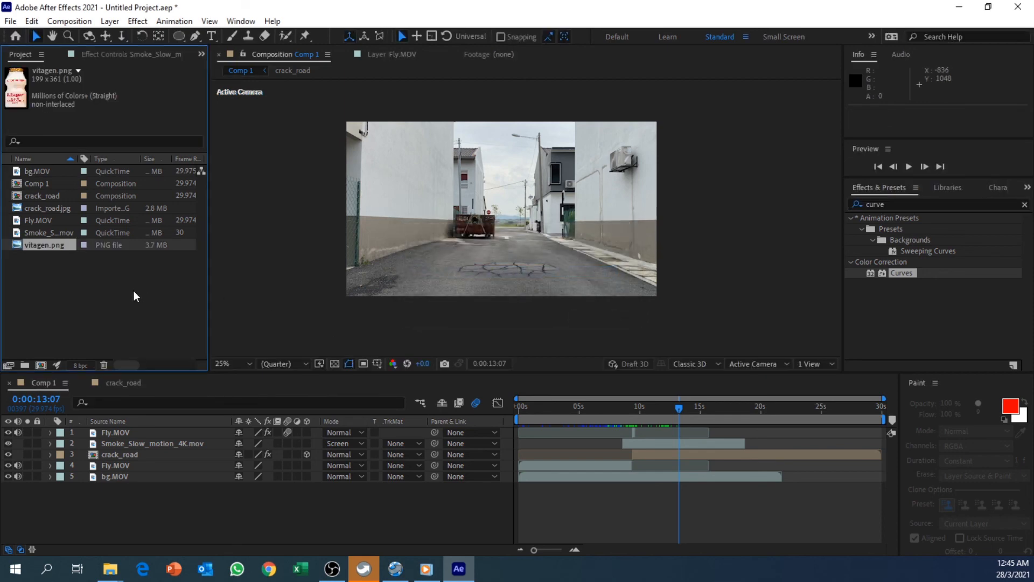
Preview Comp 1 from the beginning through the takeoff with the cracks and smoke
{"action": "left_click_drag", "start_coordinate": [680, 411], "coordinate": [516, 413]}
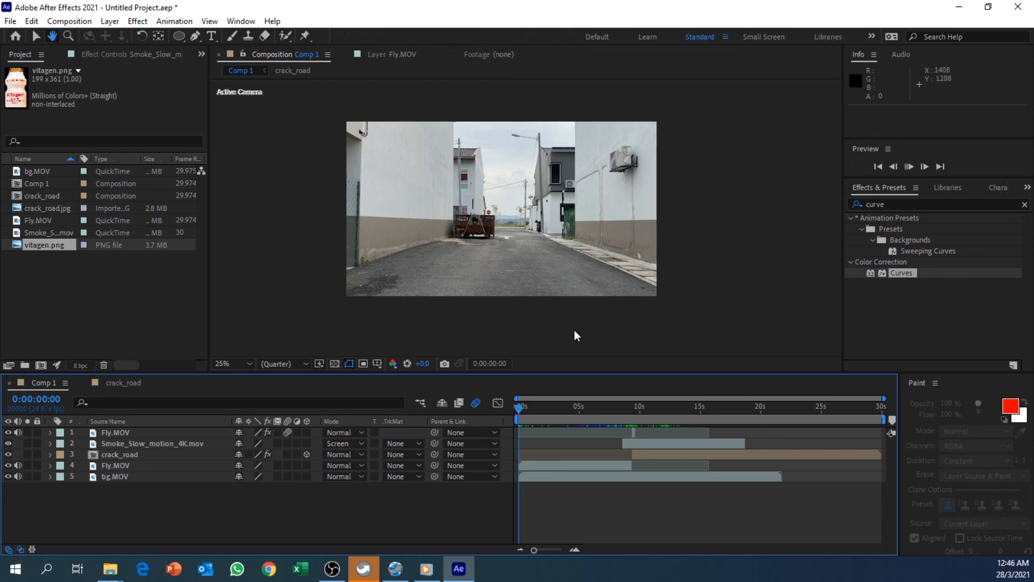
{"action": "key", "text": "space"}
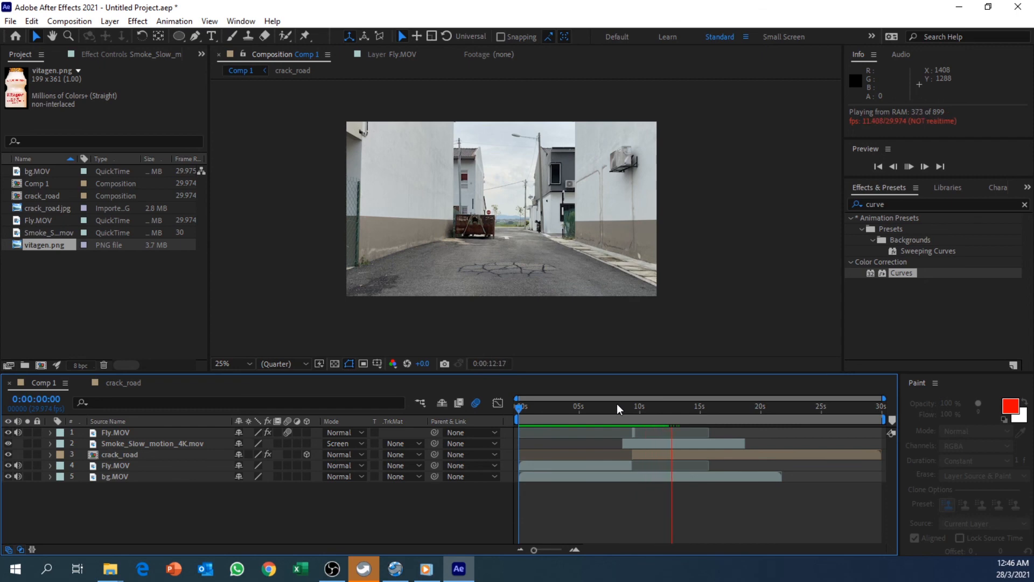
{"action": "key", "text": "space"}
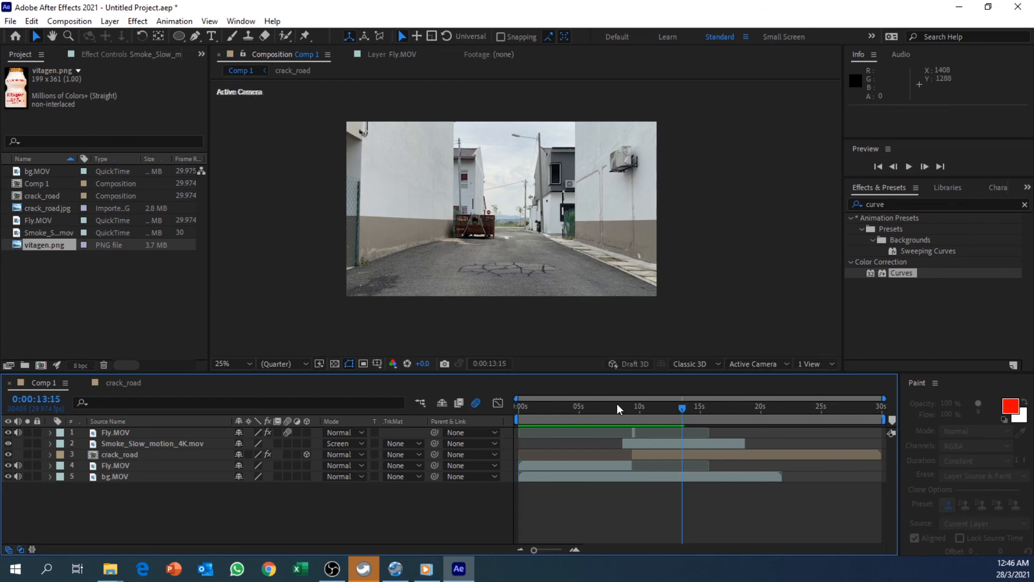